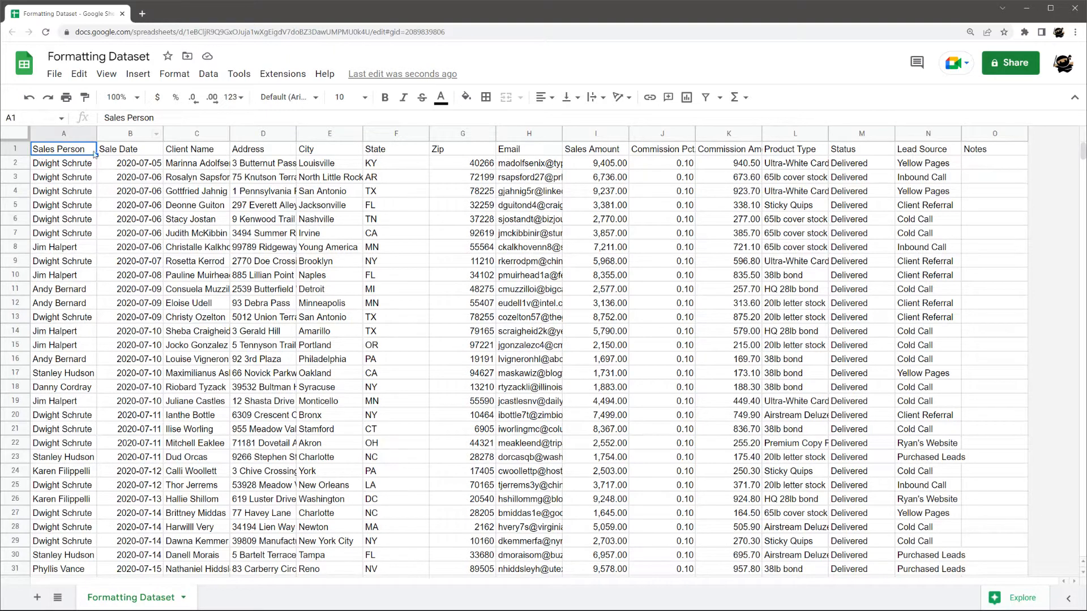
Auto-fit all columns to their contents, then widen Sales Person and Sale Date slightly.
left_click(15, 136)
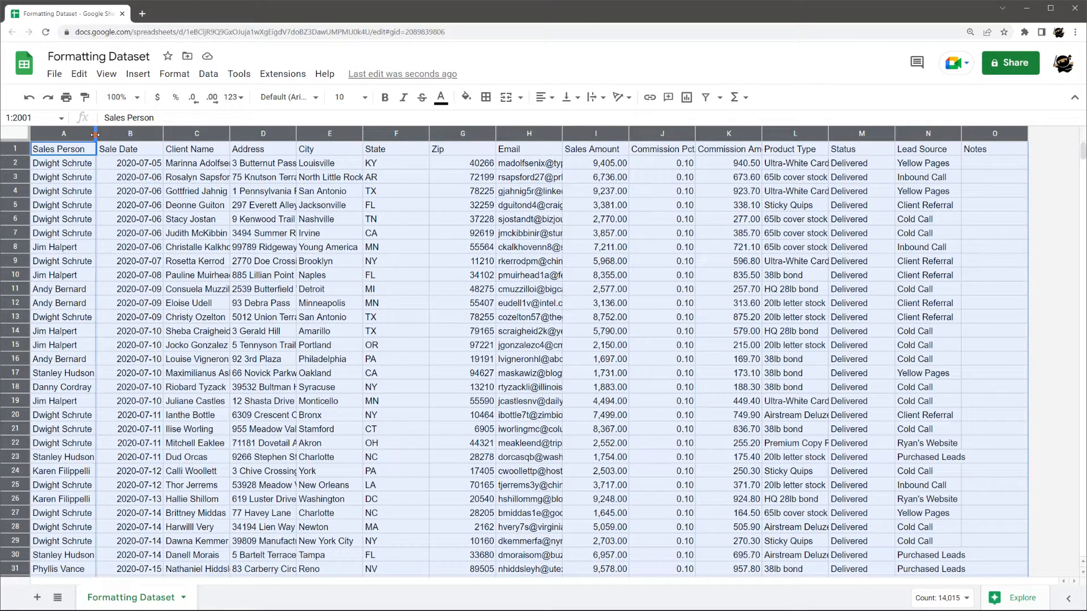
double_click(97, 133)
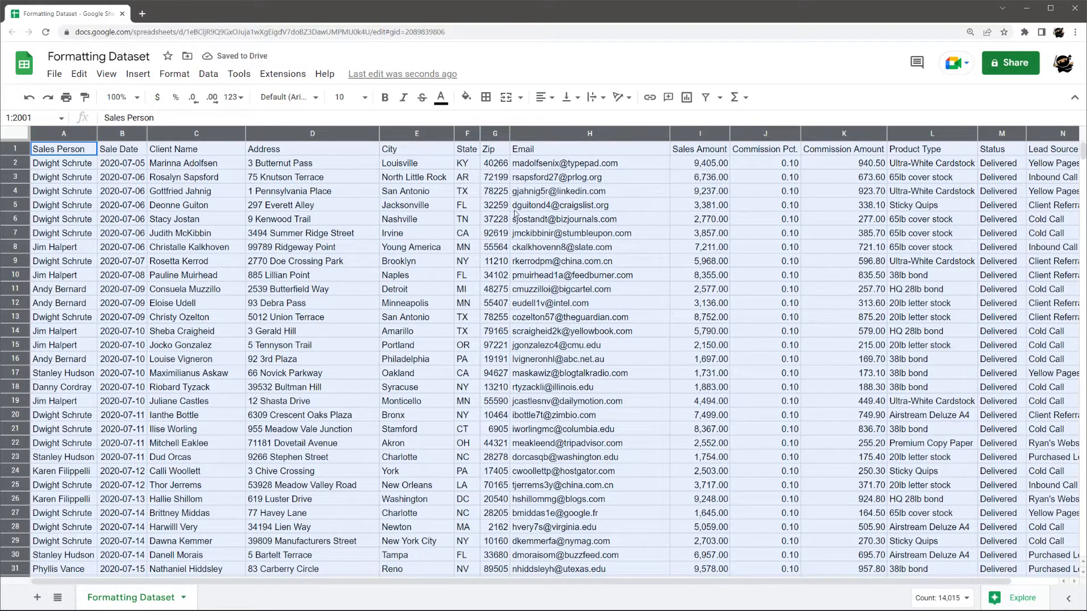
left_click(335, 205)
scroll(314, 373, "down", 3)
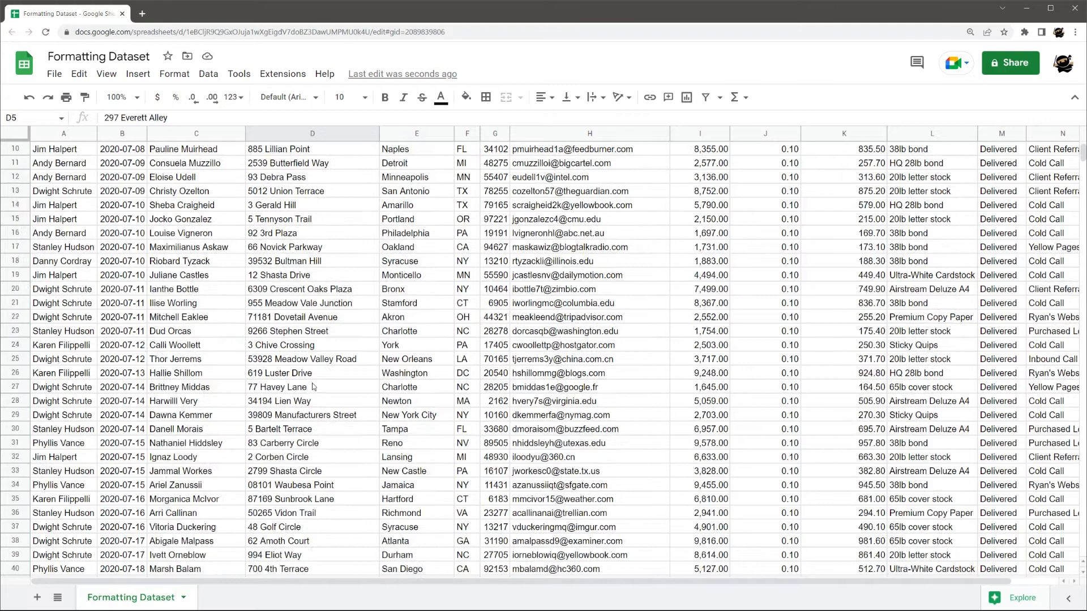
scroll(314, 374, "up", 3)
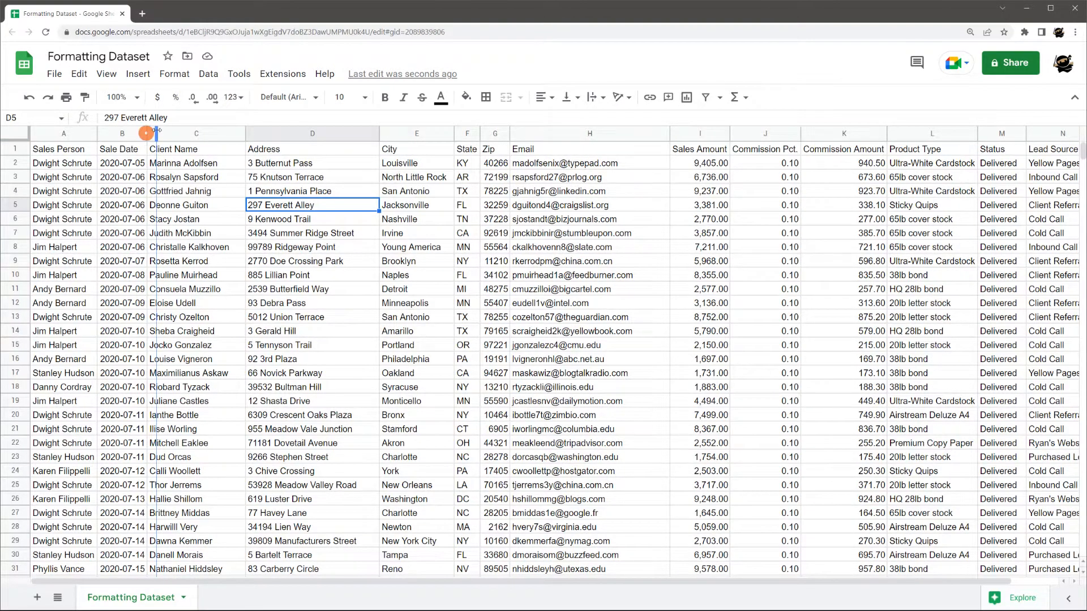
left_click_drag(146, 133, 158, 133)
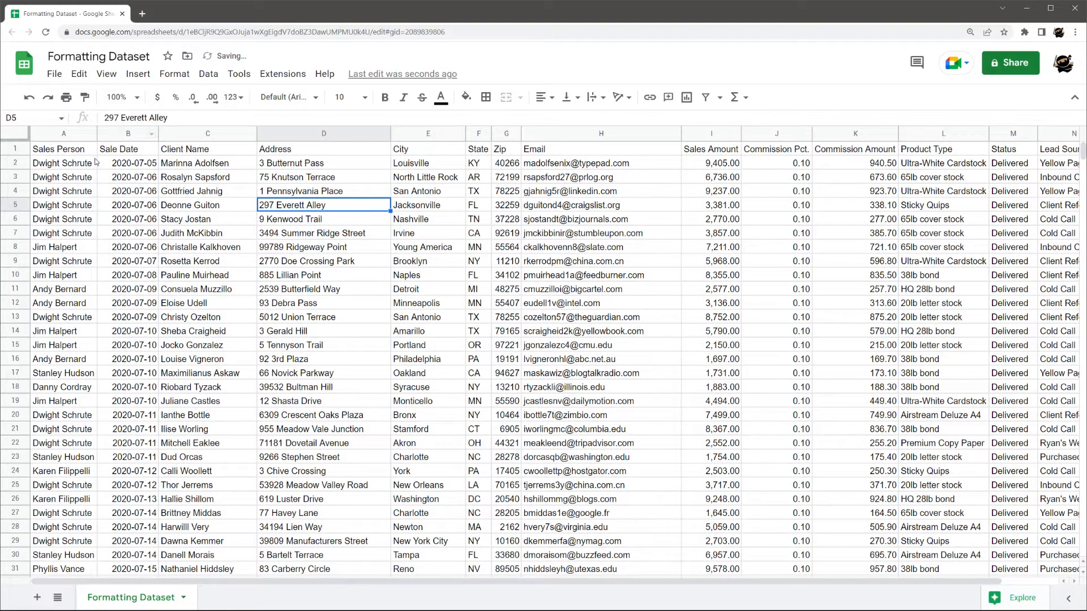
left_click_drag(97, 133, 102, 134)
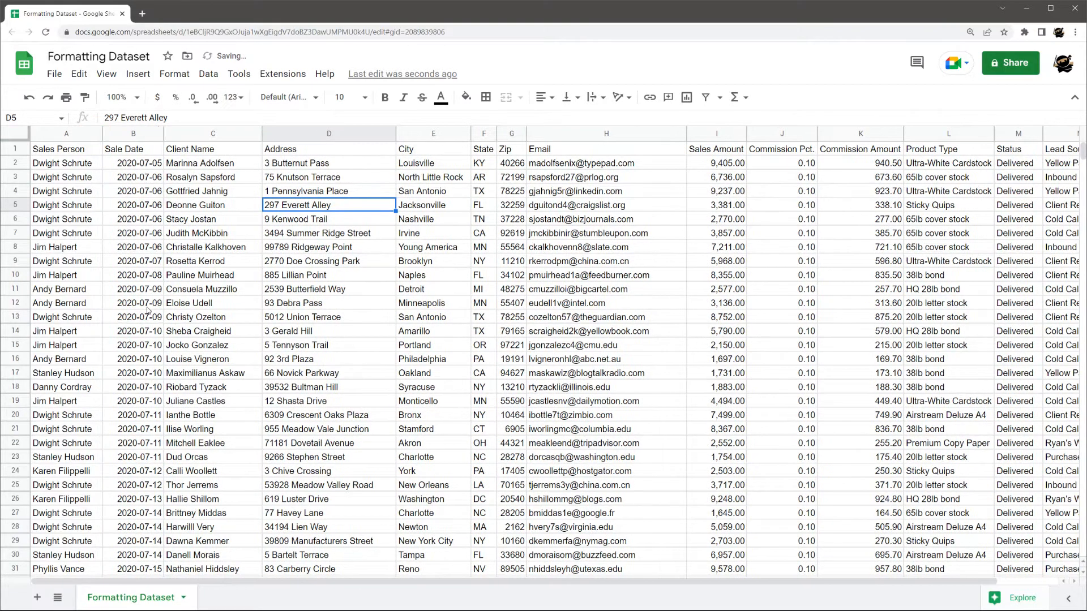
Give header row 1 a dark blue fill with white text.
left_click(15, 150)
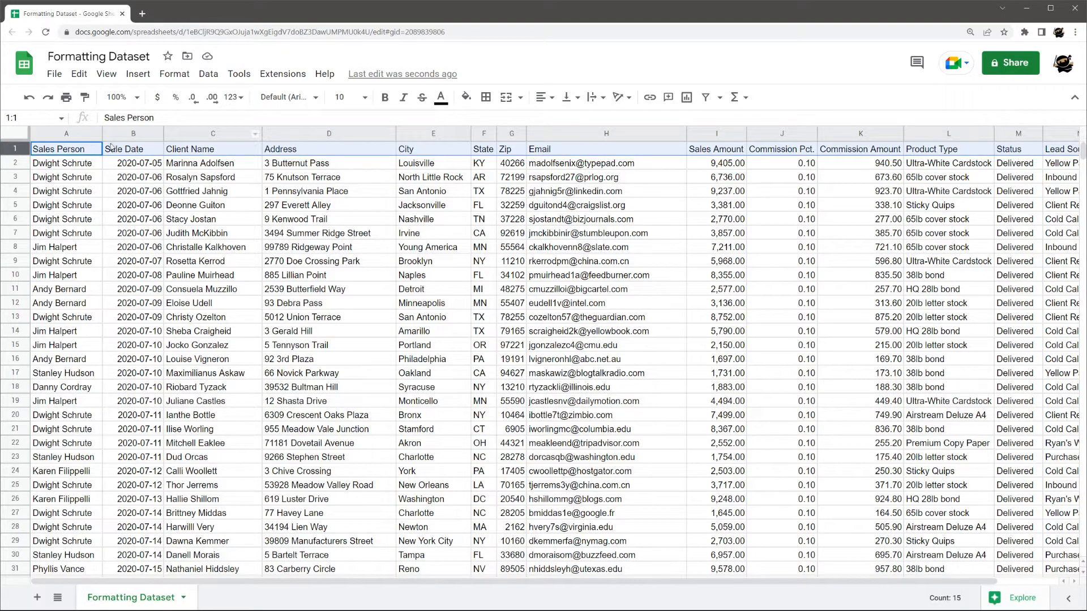
left_click(465, 98)
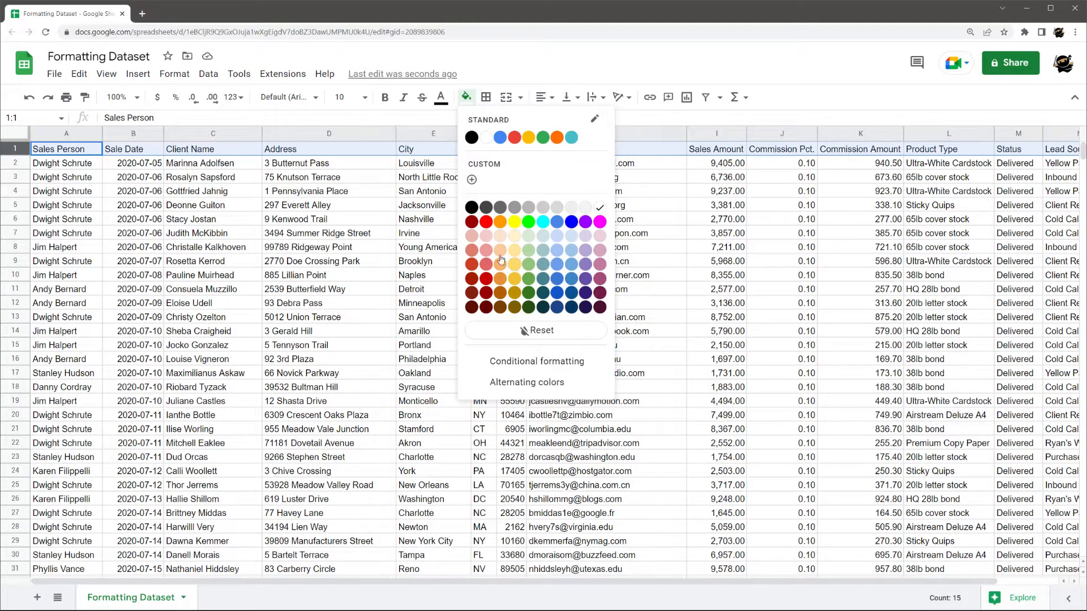
left_click(571, 293)
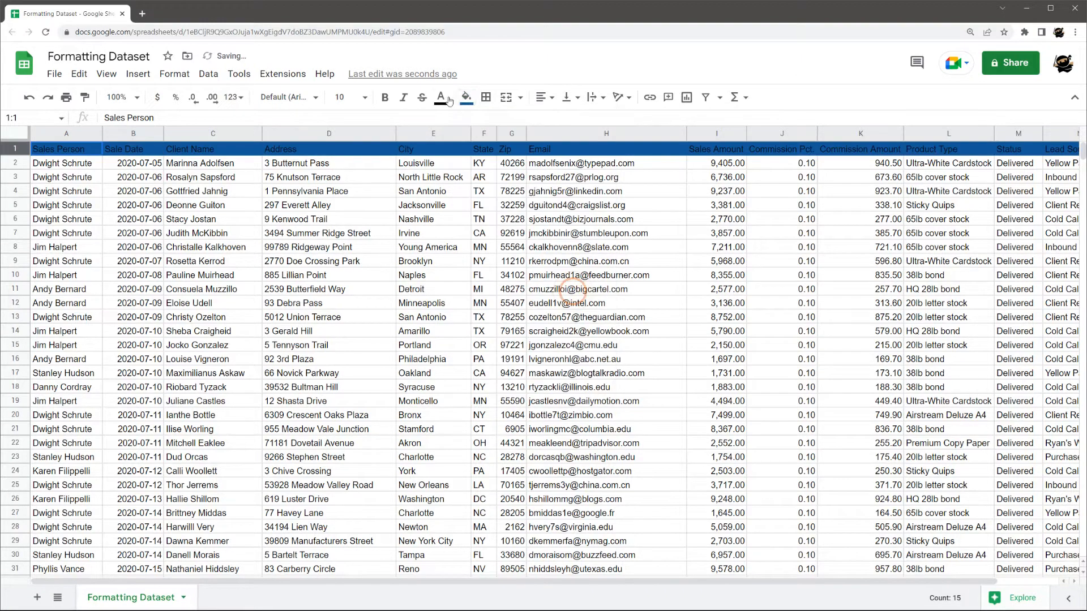
left_click(466, 96)
left_click(466, 97)
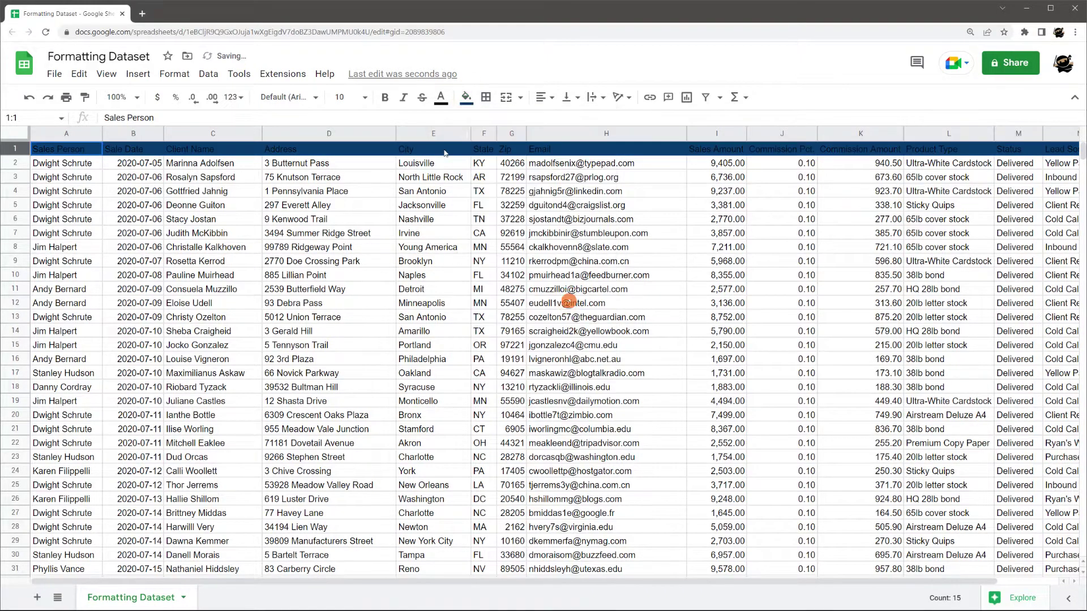
left_click(441, 97)
left_click(573, 209)
Add white all-borders around the header cells.
left_click(486, 97)
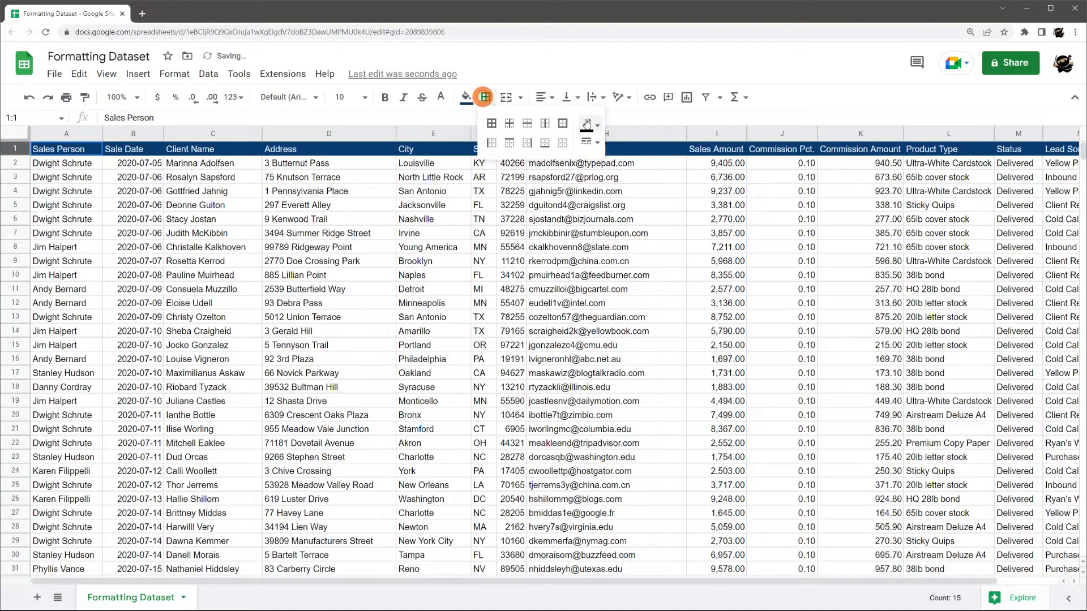
left_click(588, 124)
left_click(721, 233)
left_click(589, 124)
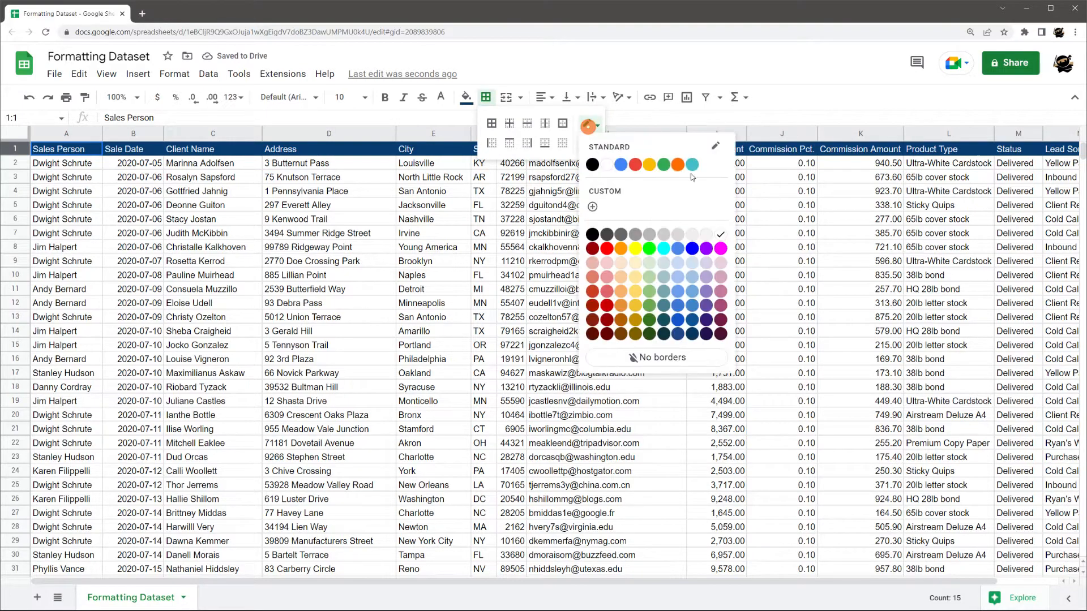
left_click(577, 153)
left_click(544, 124)
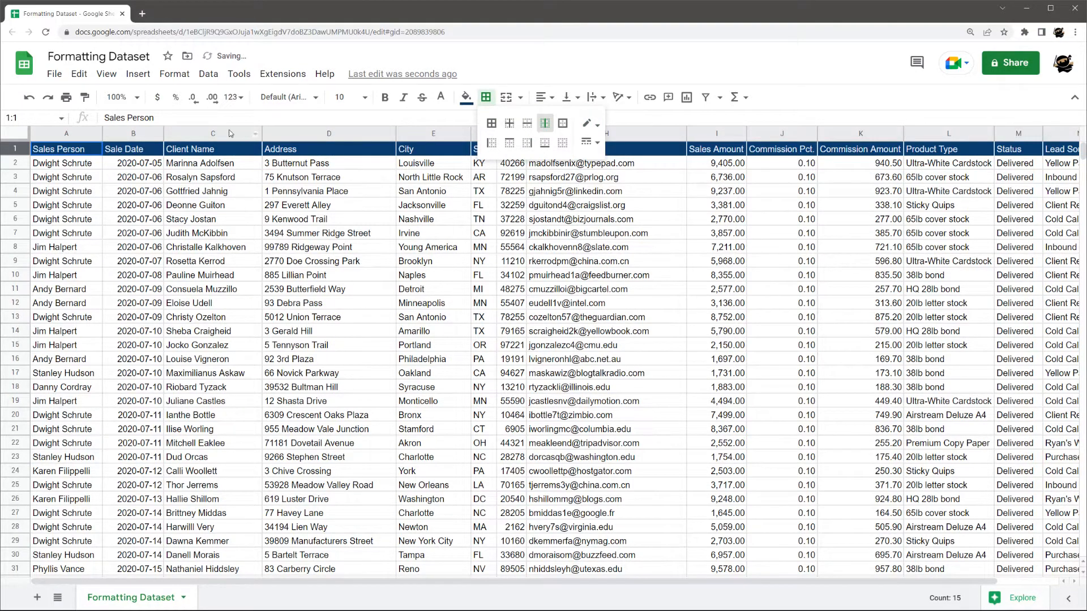
Set the header font to Bebas Neue, centered, at size 11.
left_click(289, 97)
left_click(293, 247)
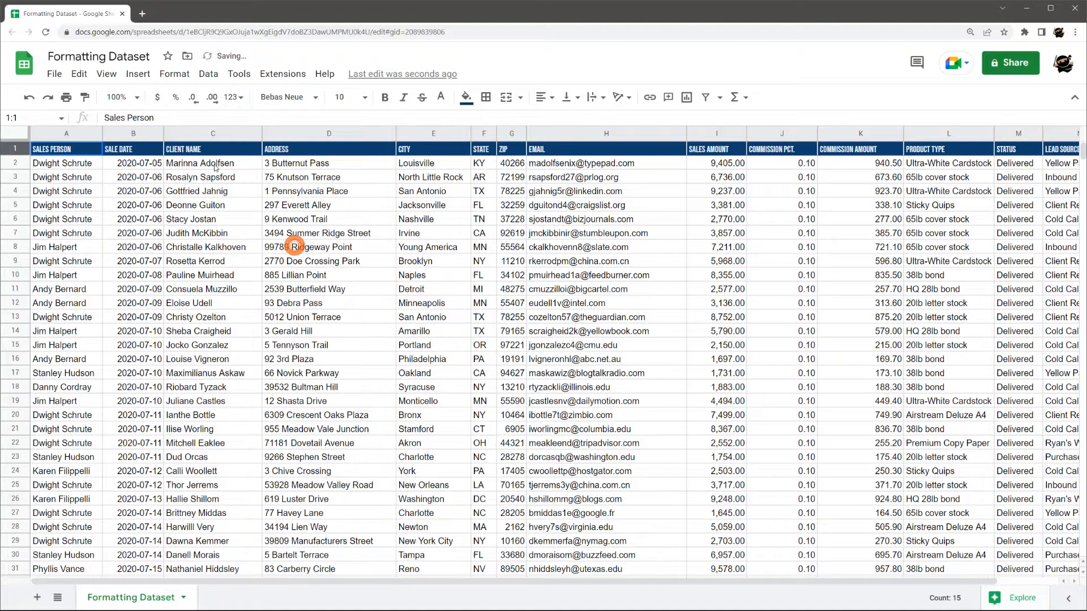
left_click(545, 97)
left_click(559, 122)
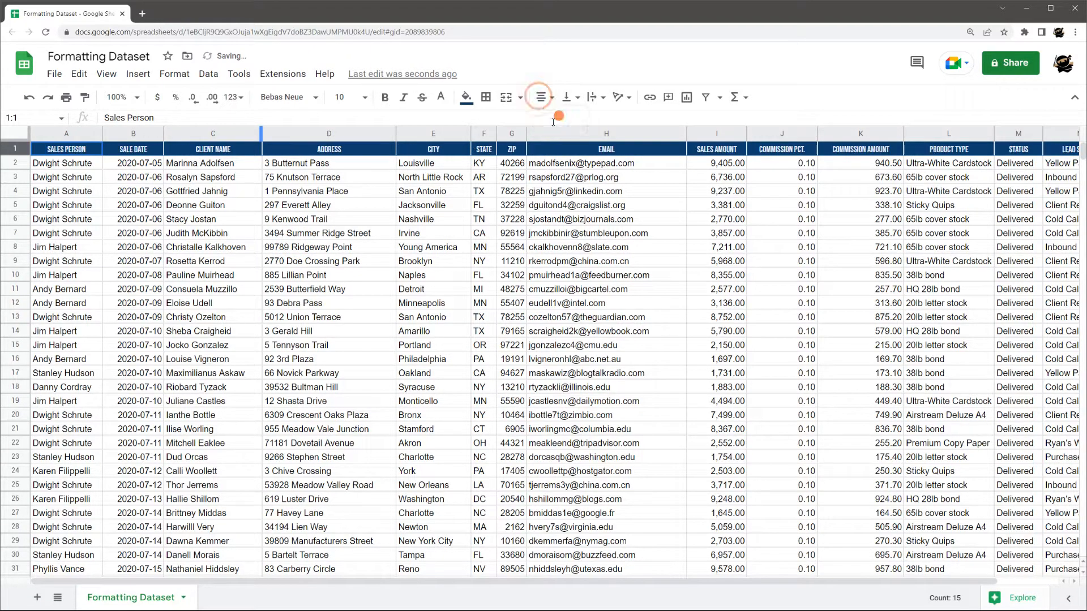
left_click(364, 98)
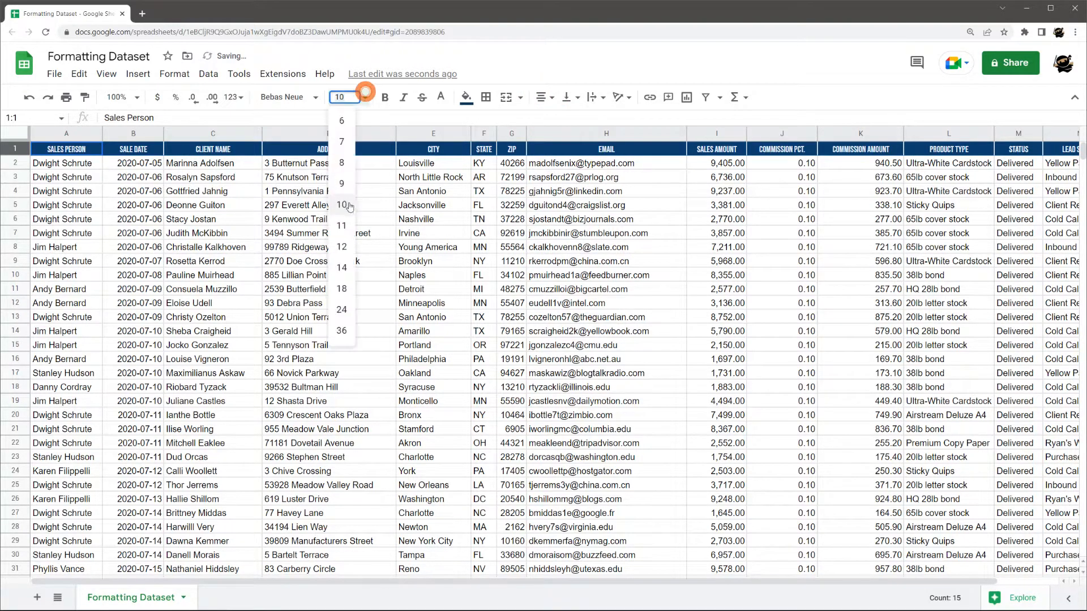
left_click(343, 225)
left_click(386, 197)
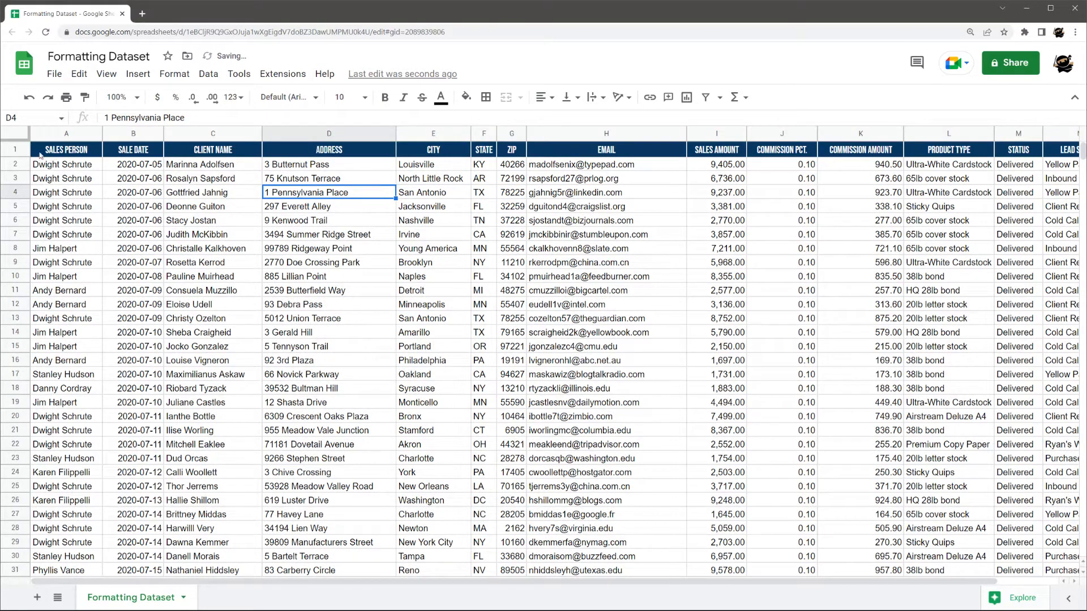
left_click(15, 150)
left_click(466, 97)
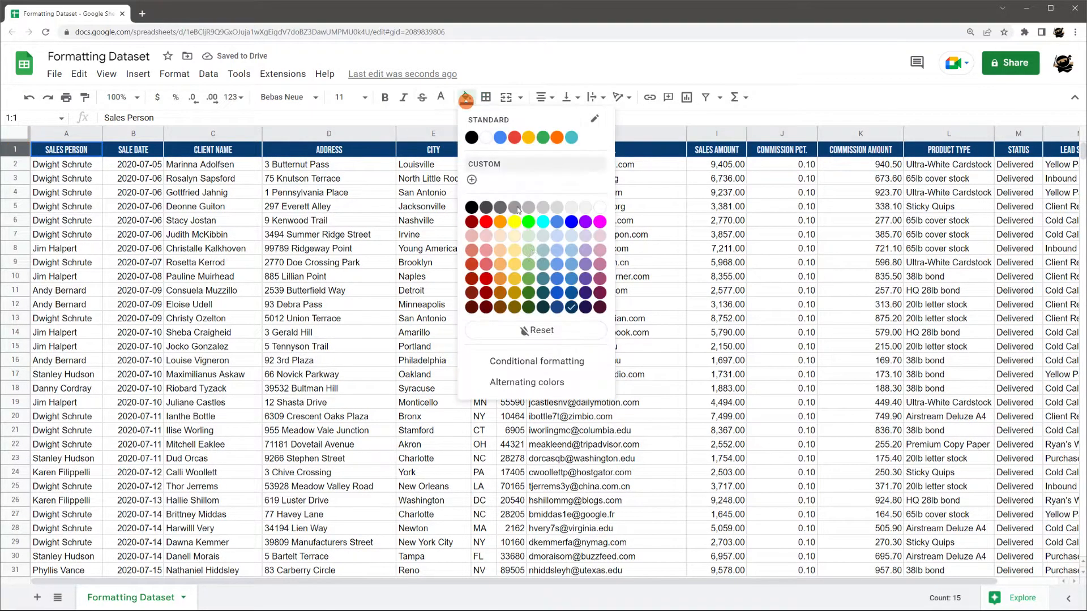
left_click(528, 308)
left_click(466, 97)
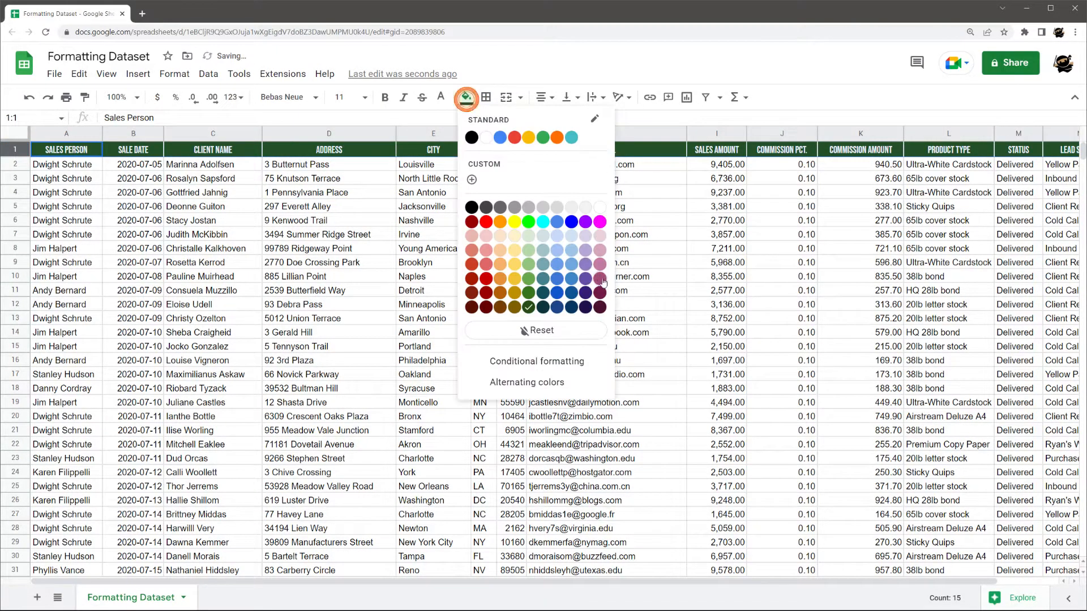
left_click(600, 284)
left_click(466, 97)
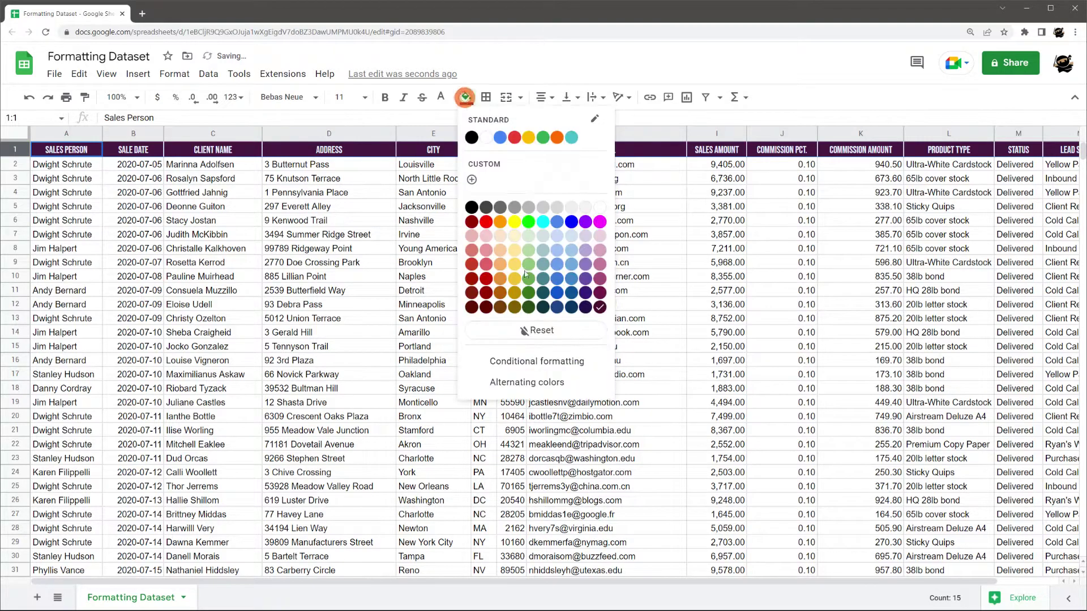
left_click(538, 308)
left_click_drag(212, 150, 553, 150)
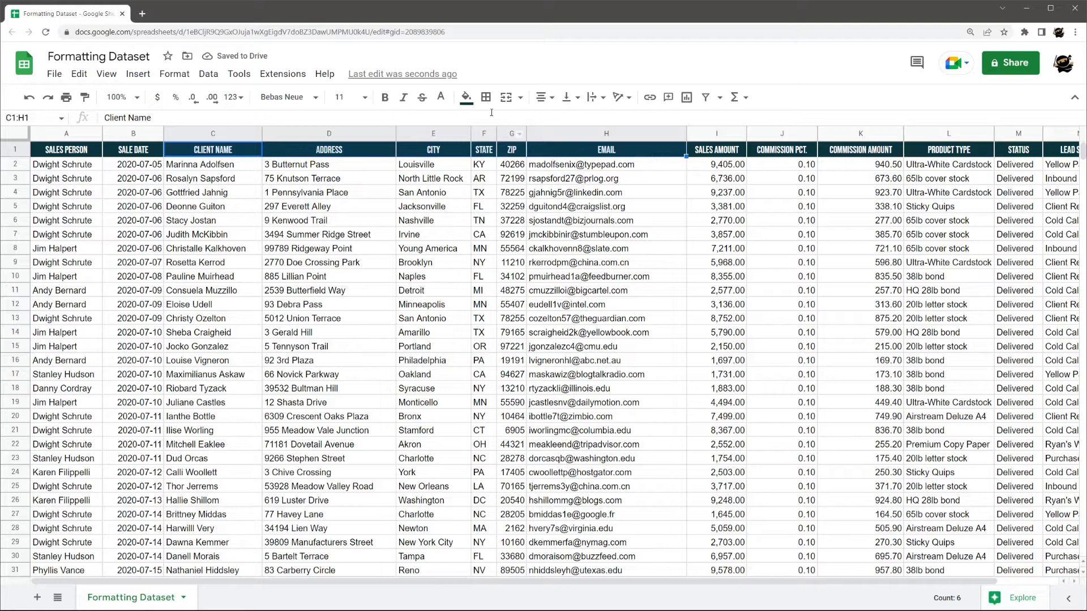
left_click(465, 97)
left_click(601, 307)
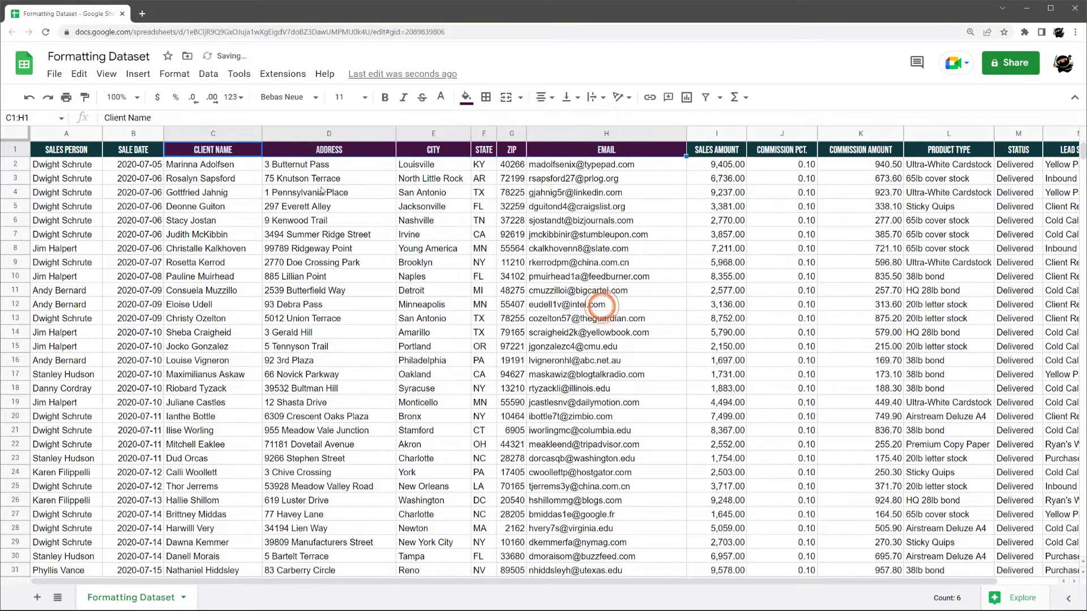
left_click(316, 187)
left_click(213, 149)
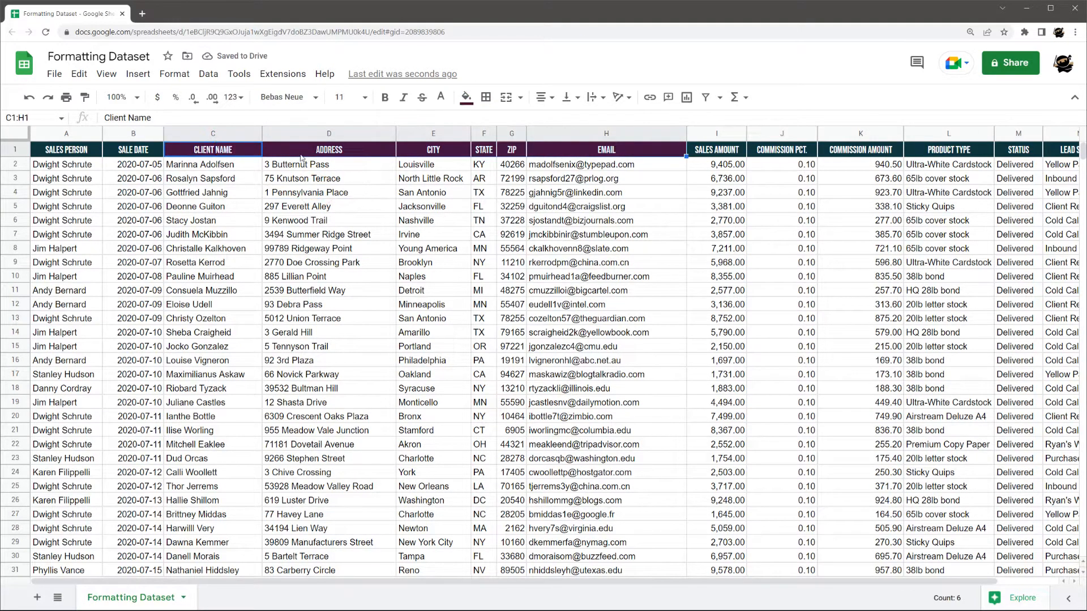
left_click(15, 150)
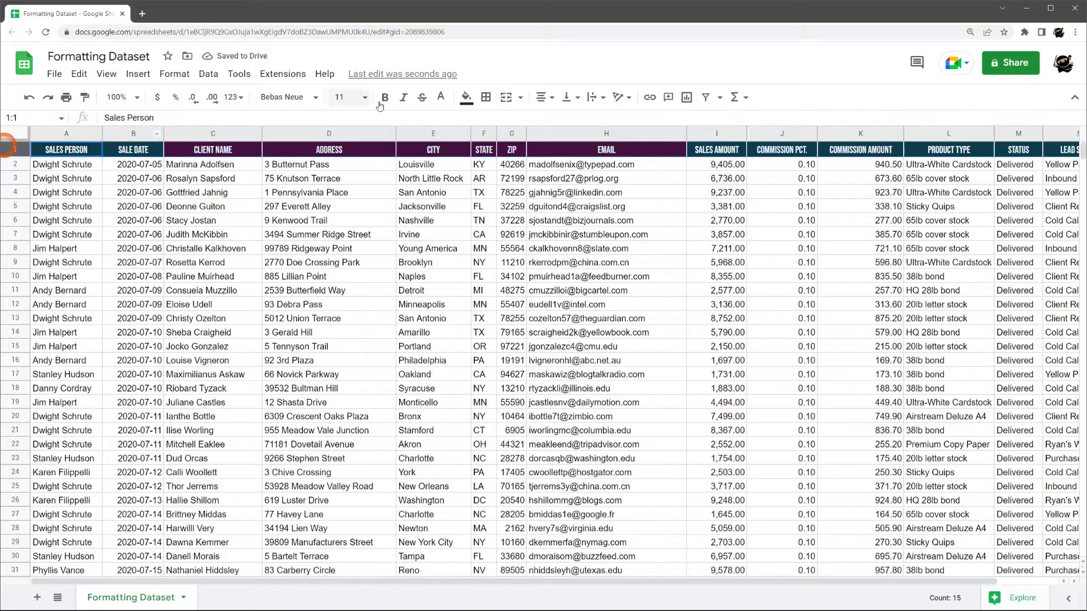
left_click(466, 97)
left_click(571, 304)
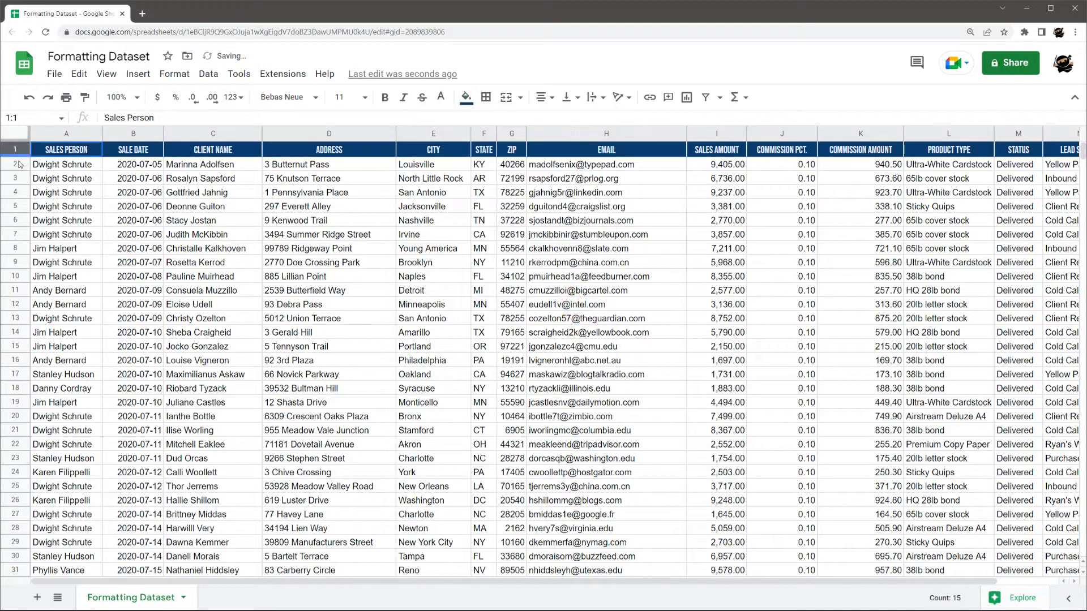
Freeze row 1 by dragging the freeze bar below the header row.
left_click_drag(68, 193, 68, 205)
scroll(159, 326, "down", 5)
scroll(158, 327, "up", 5)
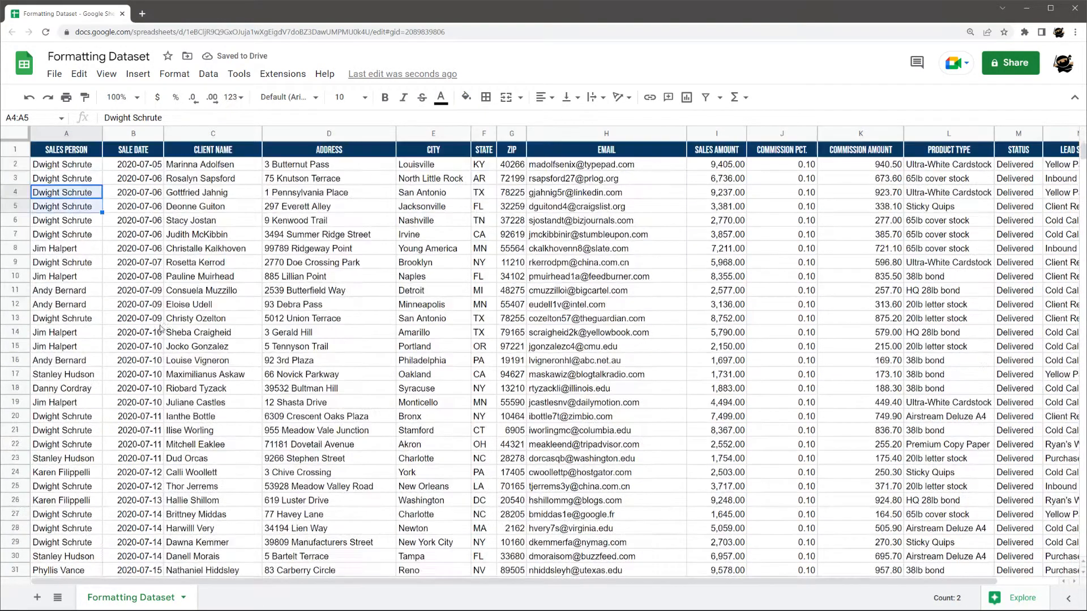
scroll(543, 340, "down", 4)
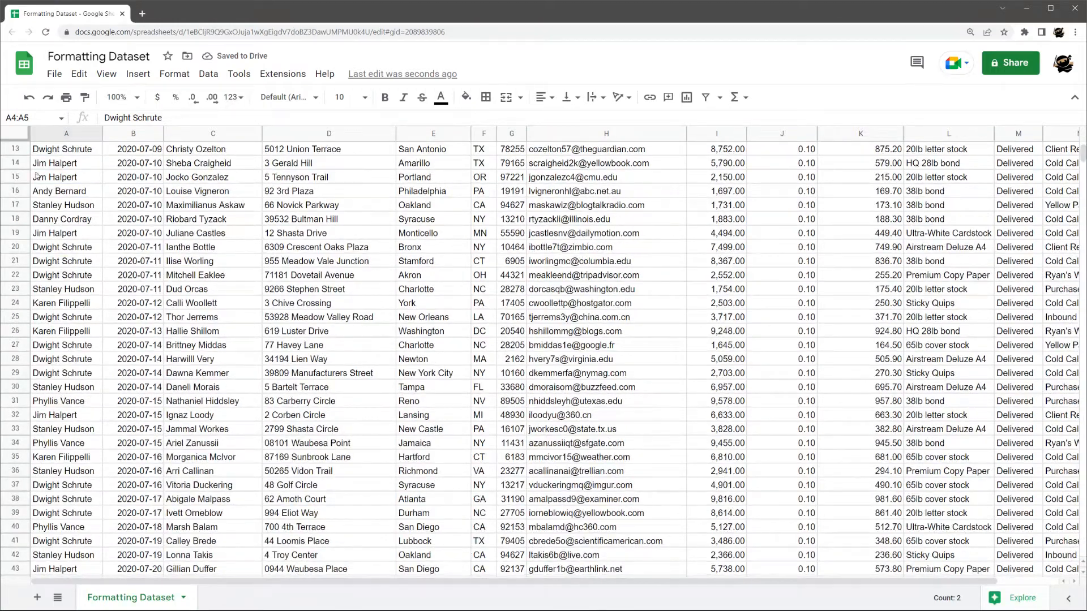
left_click(16, 150)
scroll(544, 340, "down", 3)
scroll(543, 340, "up", 8)
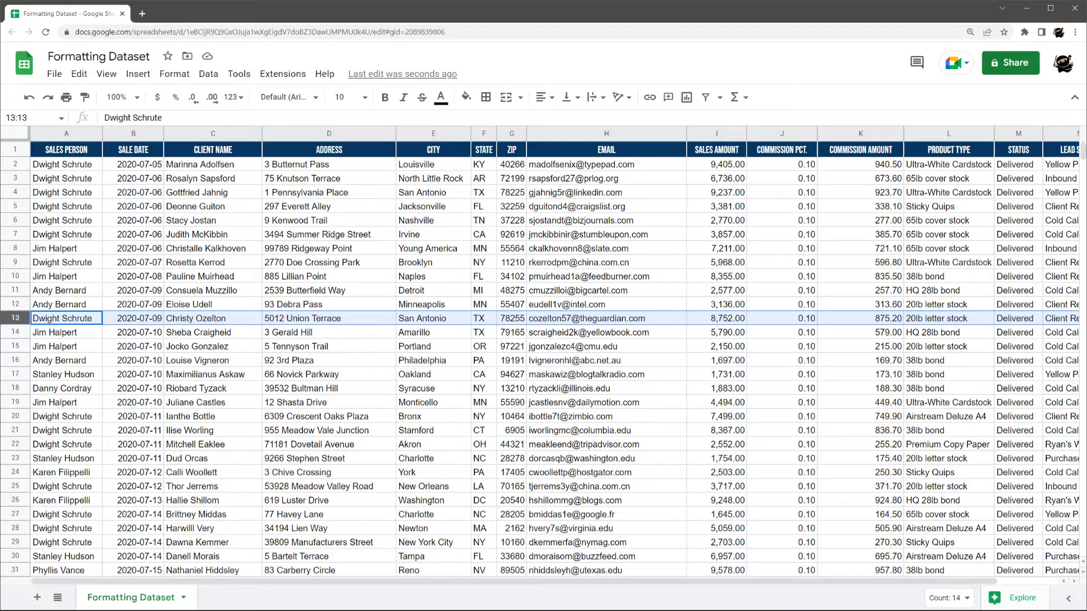
left_click(108, 75)
mouse_move(131, 119)
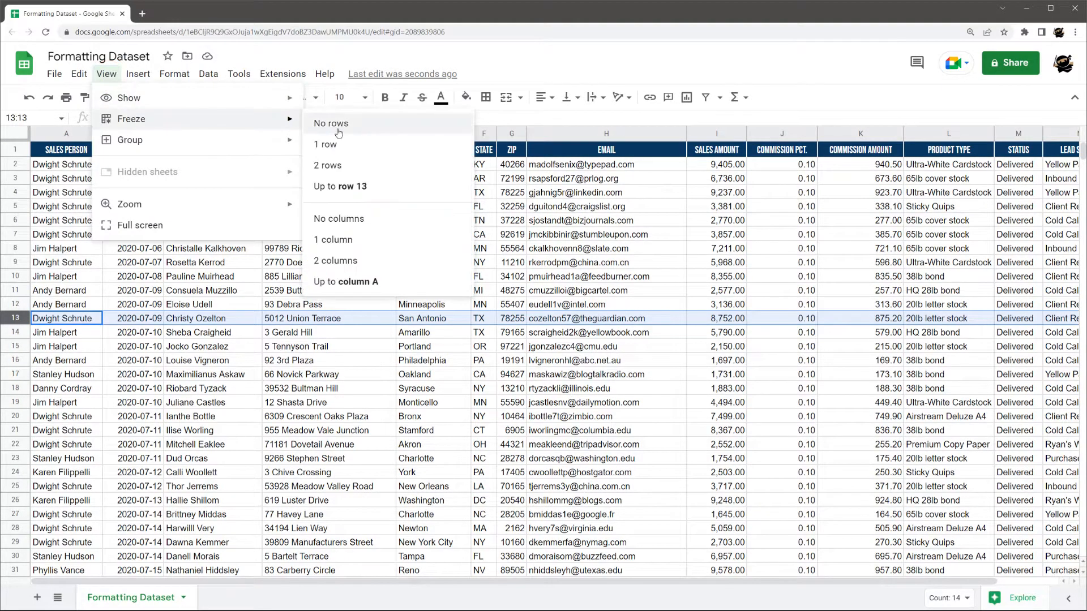
left_click(16, 137)
mouse_move(67, 133)
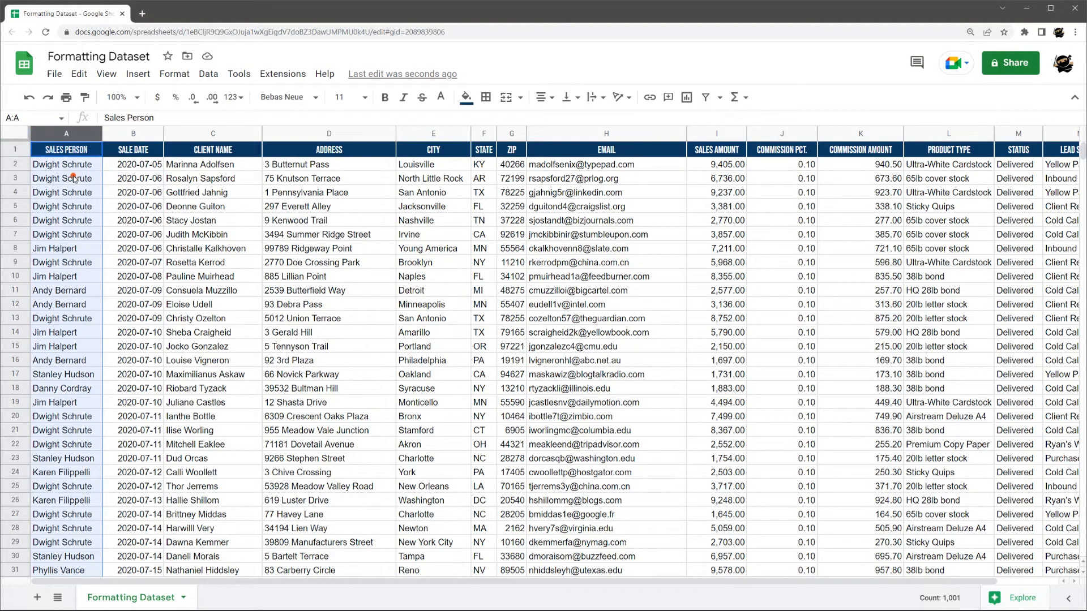
left_click(75, 179)
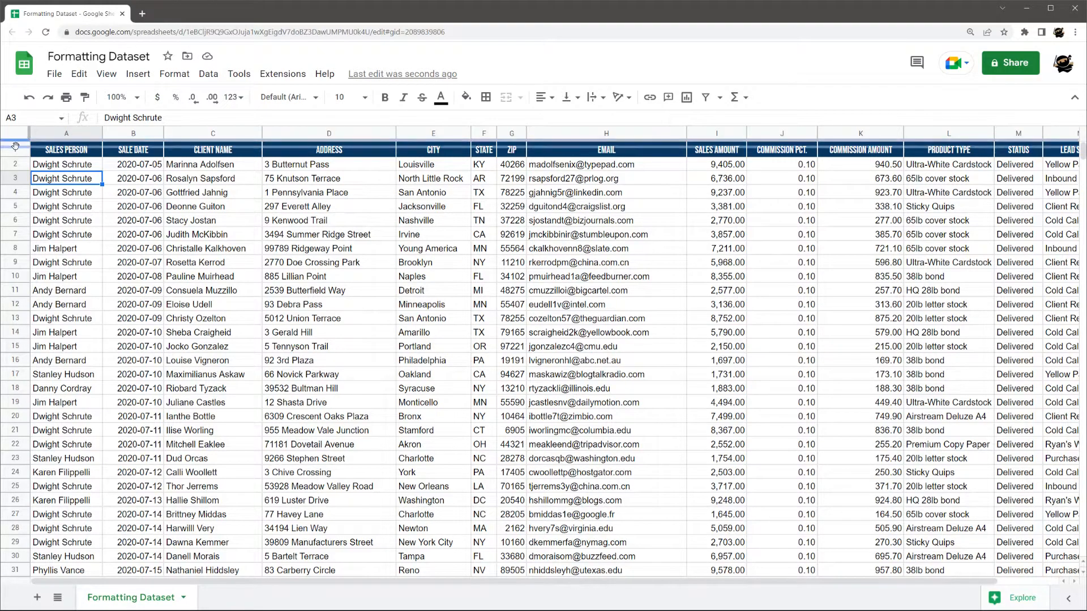
left_click_drag(15, 159, 16, 162)
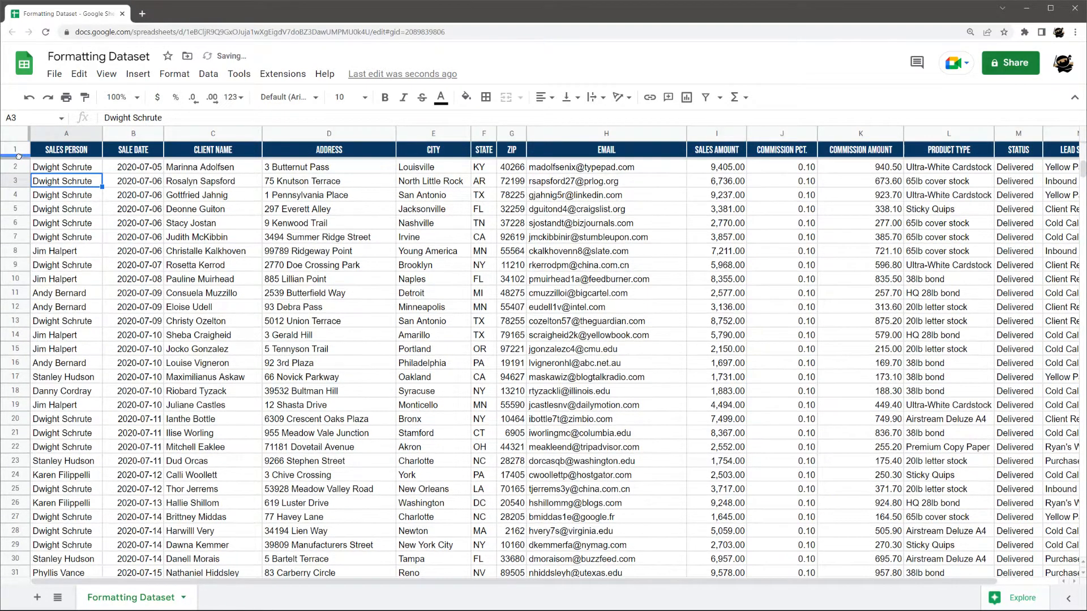
left_click(112, 183)
scroll(136, 217, "down", 5)
scroll(136, 217, "down", 5)
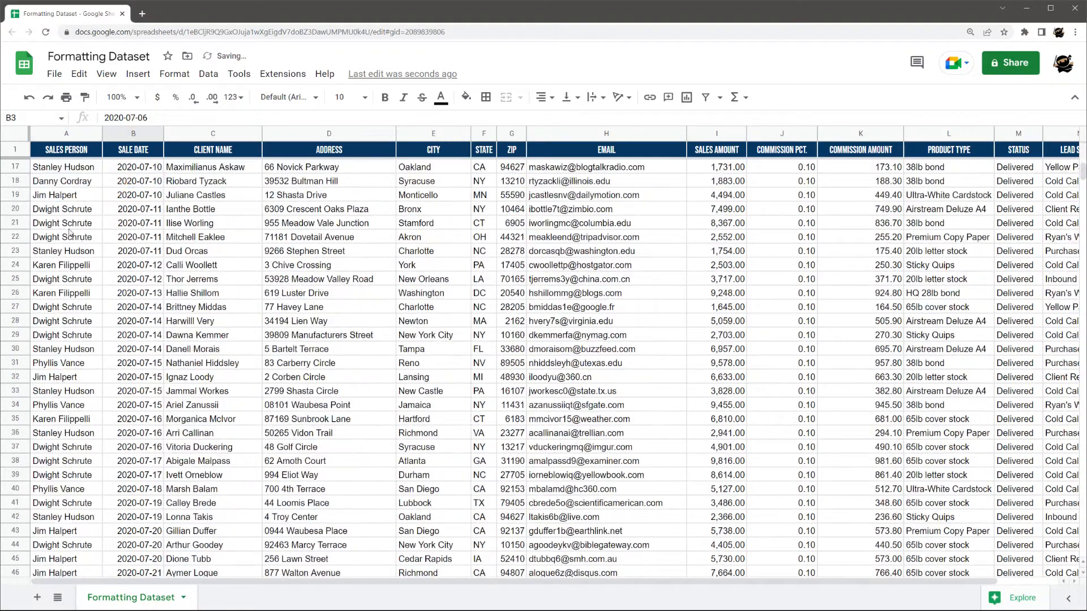
scroll(85, 217, "down", 5)
scroll(51, 204, "down", 3)
scroll(74, 188, "up", 10)
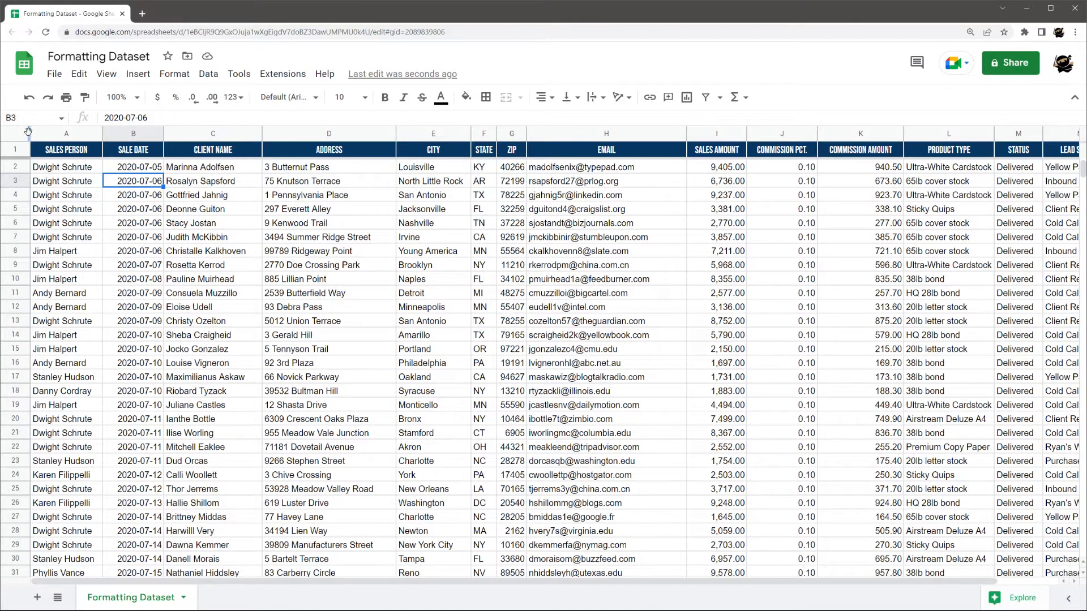
Freeze column A (Sales Person) and auto-fit its width.
left_click_drag(100, 141, 104, 141)
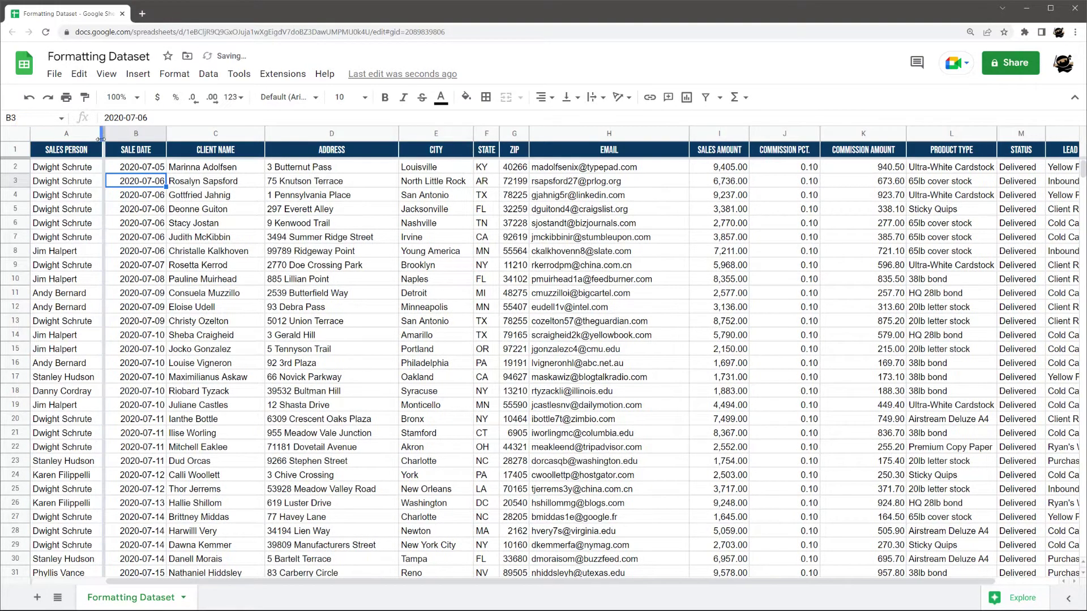
left_click(68, 168)
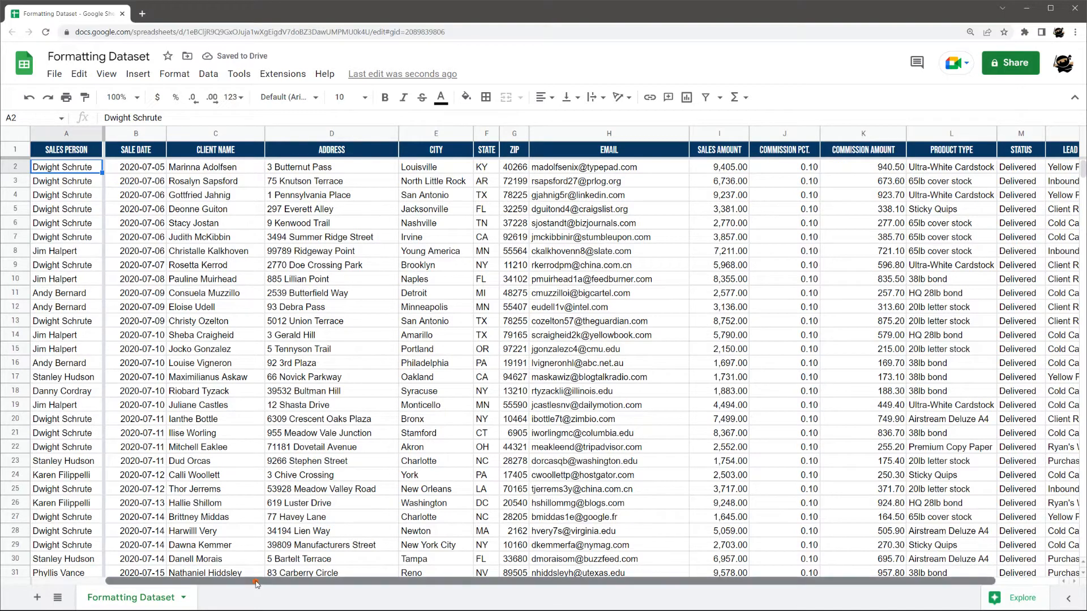
left_click_drag(255, 582, 339, 585)
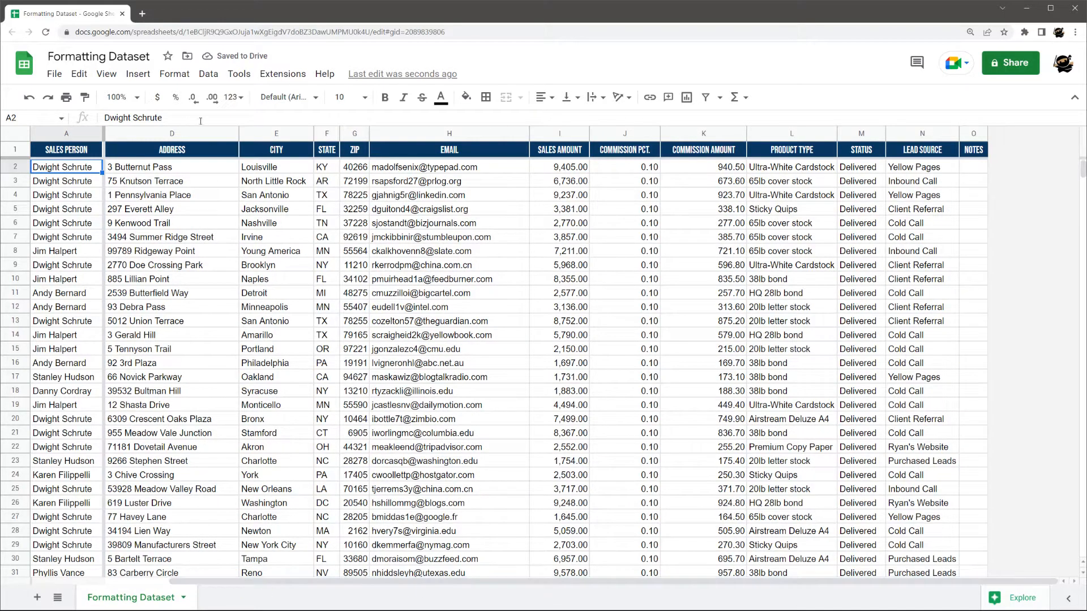
left_click(176, 132)
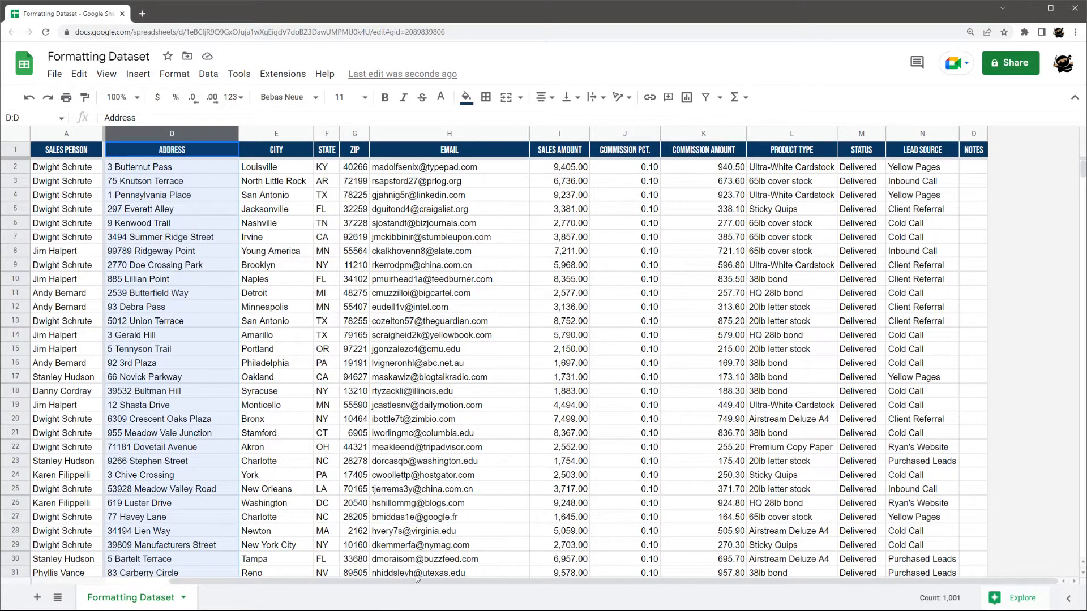
mouse_move(424, 573)
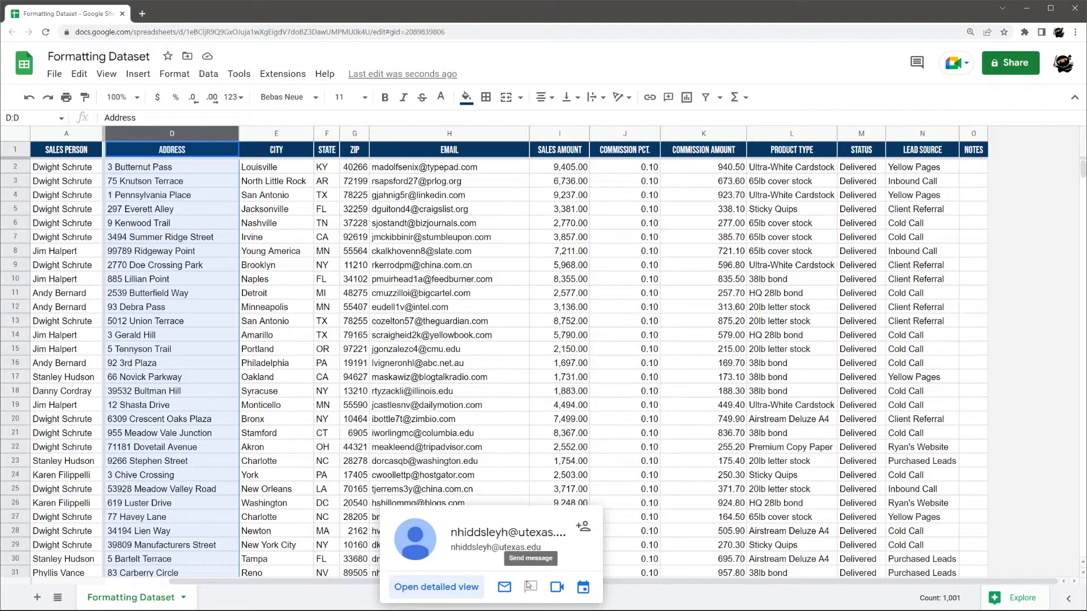
left_click(649, 532)
left_click_drag(661, 586, 658, 586)
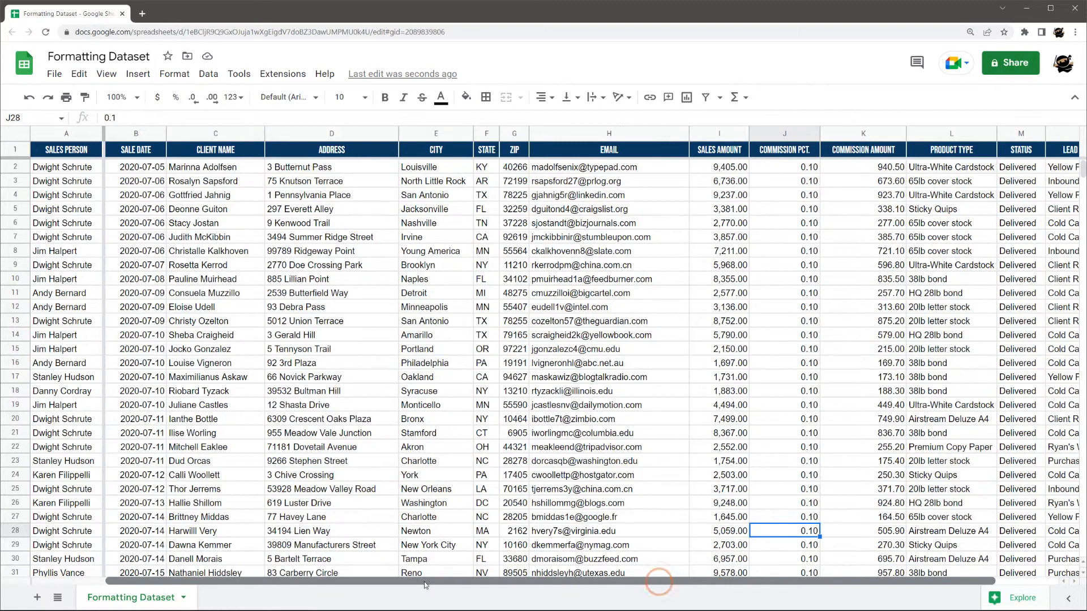
double_click(105, 150)
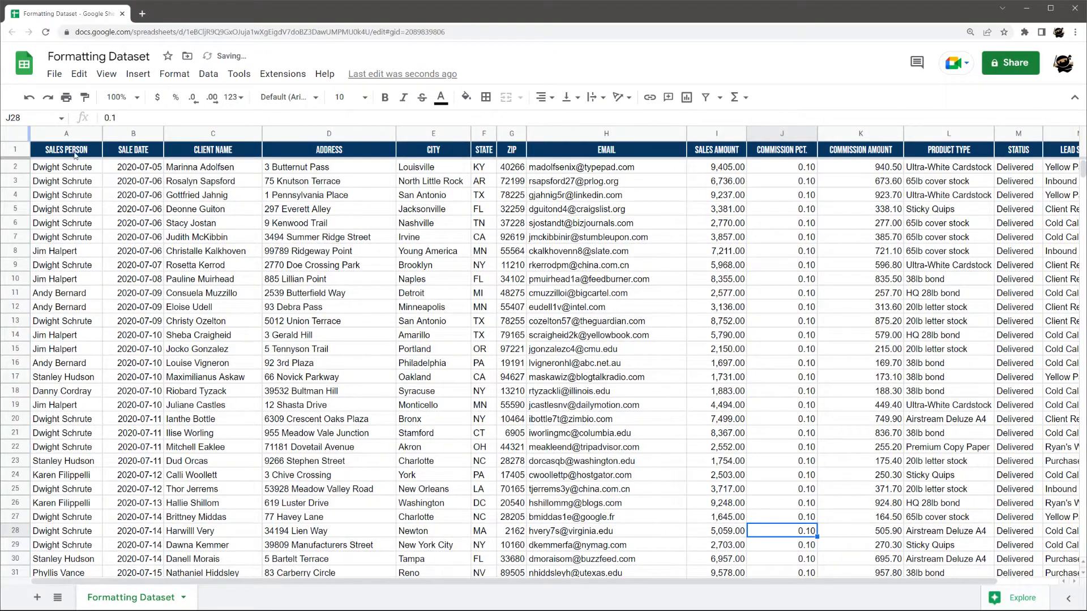
scroll(221, 209, "down", 5)
scroll(272, 249, "up", 5)
Apply the custom short m/d/yy date format (e.g. 7/5/20) to the Sale Date column B.
left_click(133, 133)
left_click(212, 133)
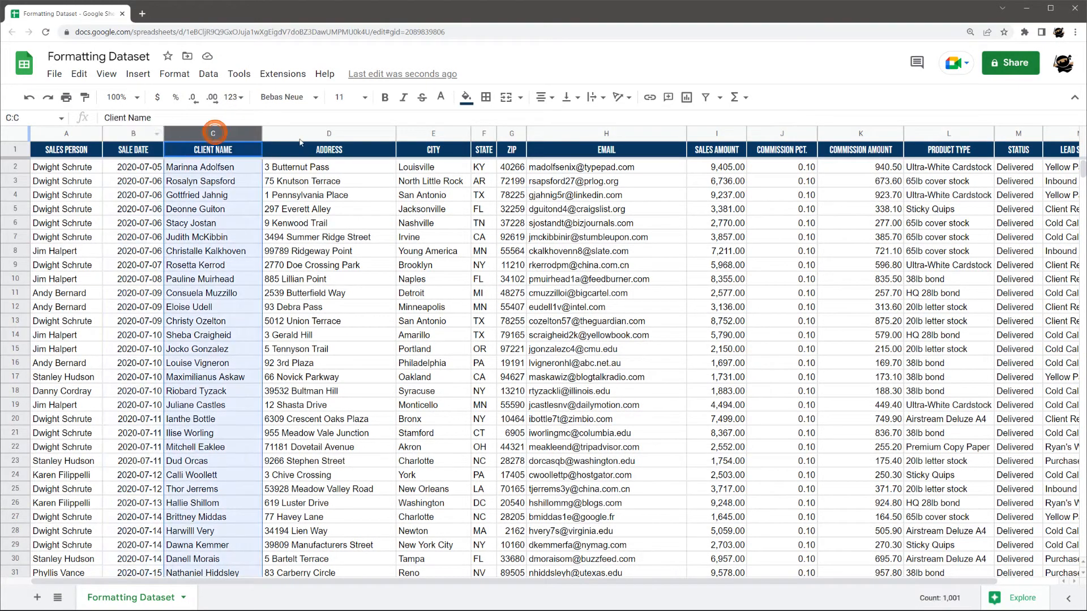
left_click(299, 132)
left_click_drag(132, 132, 949, 133)
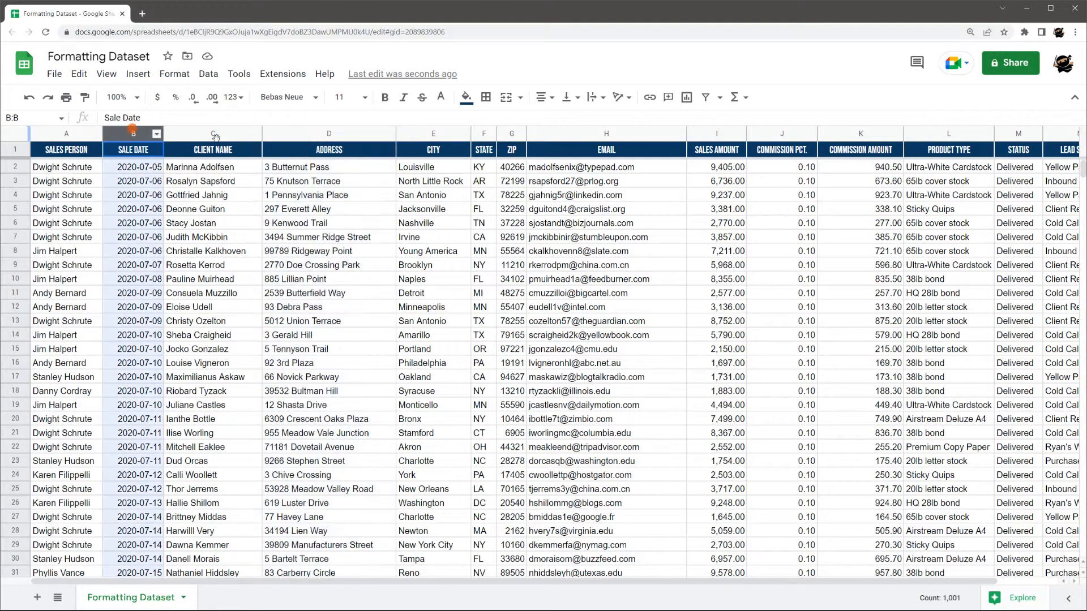
left_click(406, 201)
left_click(132, 134)
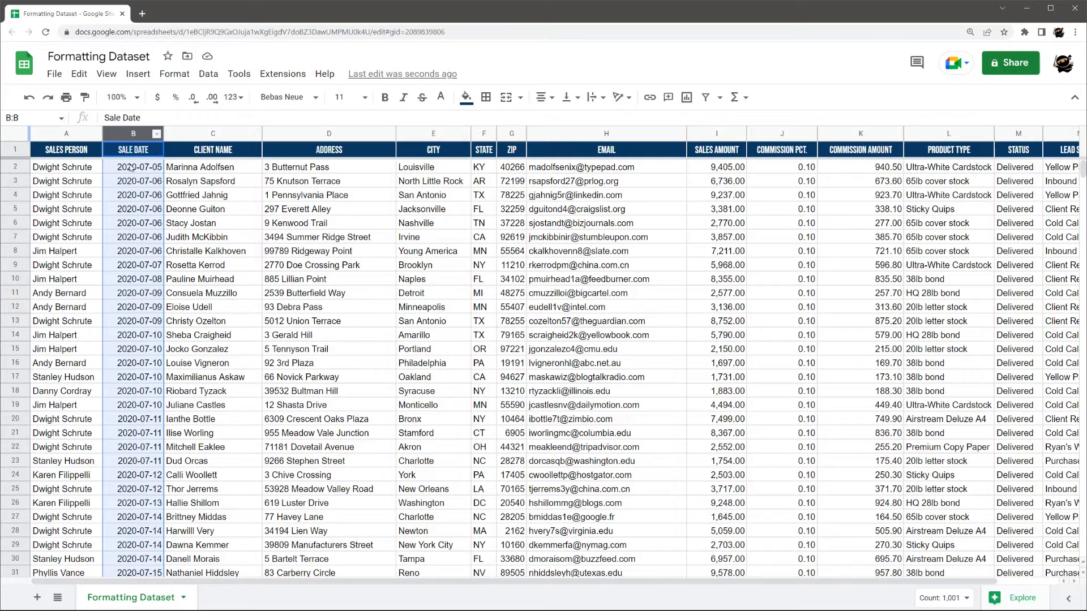
left_click(234, 97)
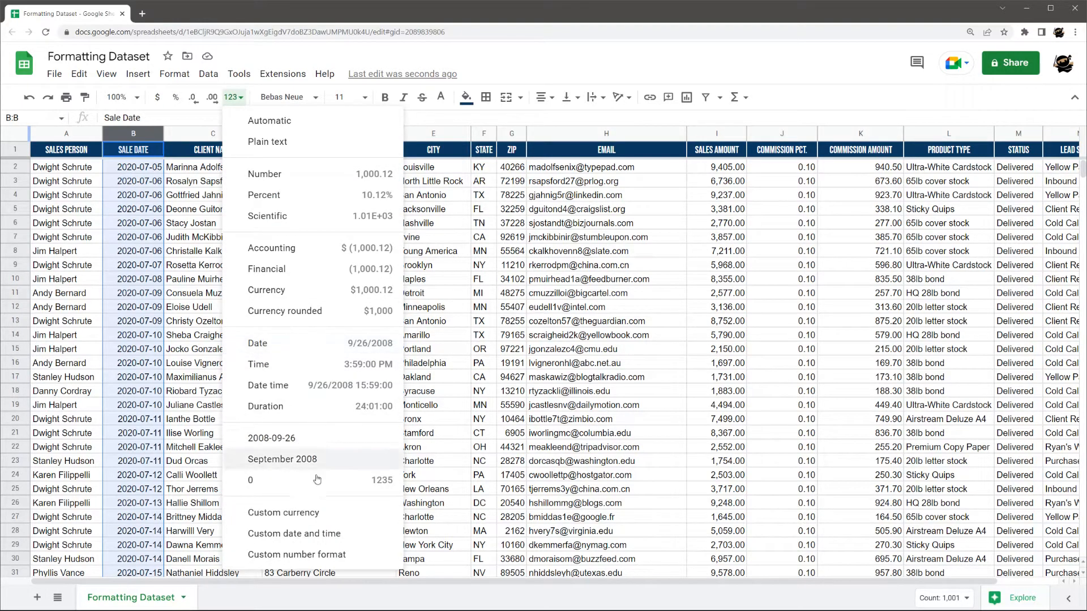
left_click(315, 533)
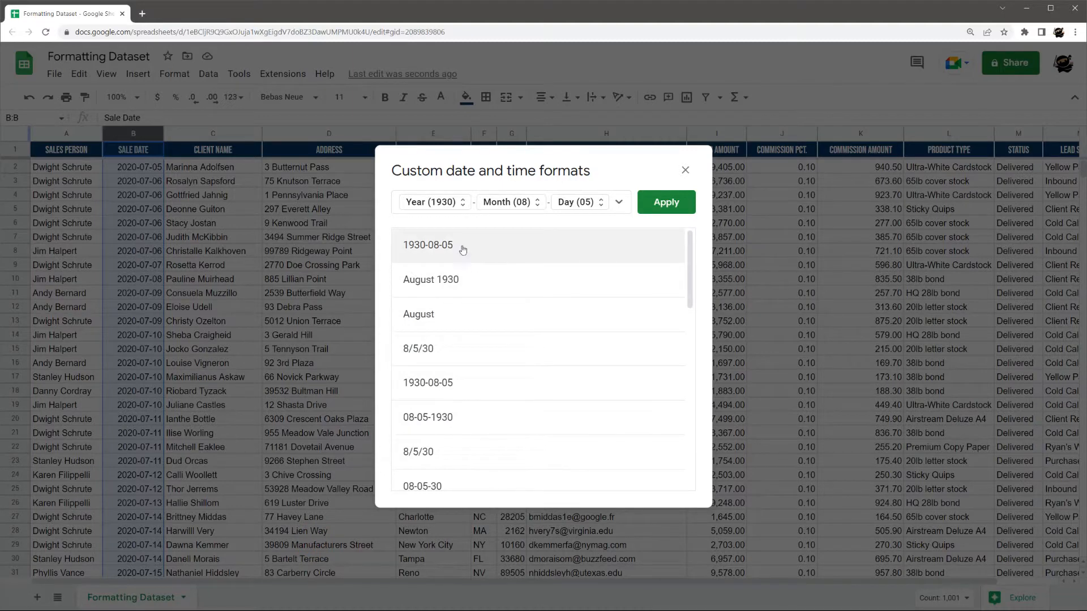
scroll(453, 262, "down", 1)
scroll(472, 340, "down", 2)
scroll(472, 348, "down", 2)
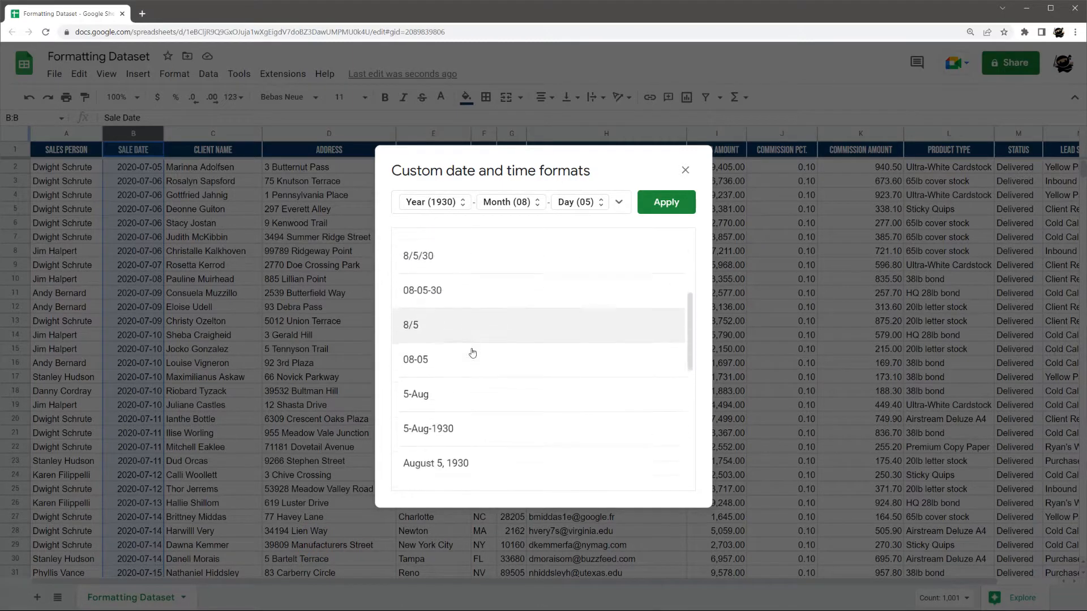
scroll(476, 356, "down", 2)
scroll(484, 425, "down", 1)
scroll(486, 458, "down", 2)
scroll(501, 457, "down", 1)
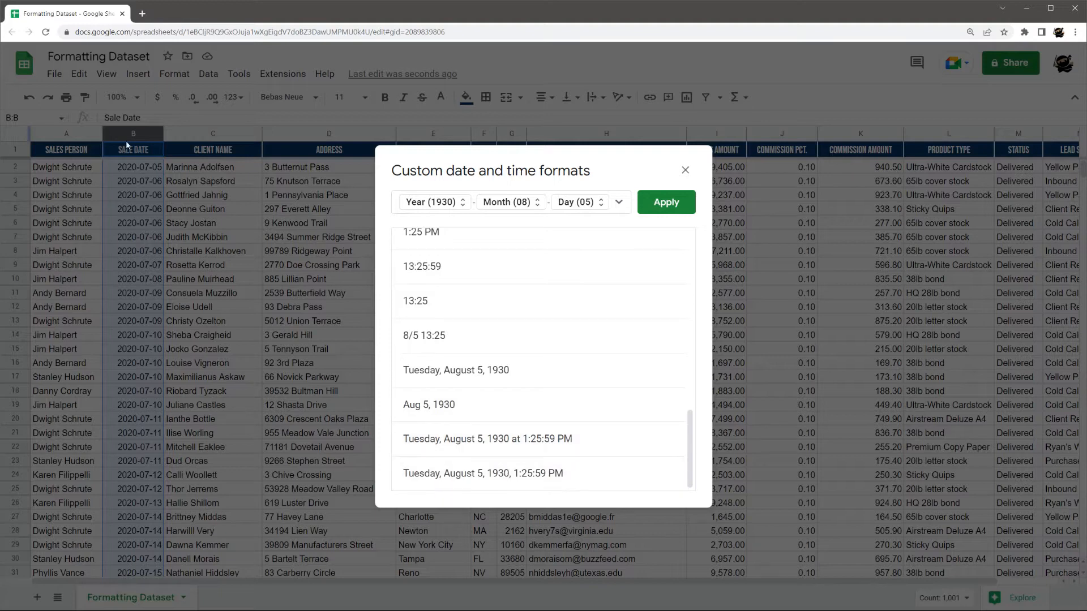
scroll(536, 366, "up", 2)
scroll(535, 369, "up", 2)
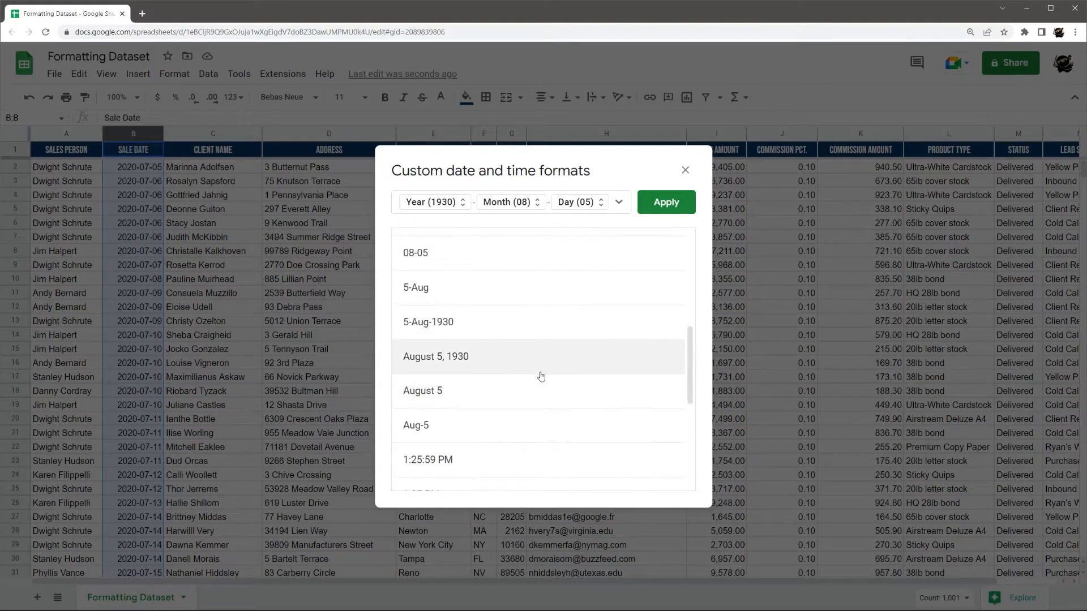
scroll(540, 373, "up", 1)
scroll(540, 373, "up", 2)
scroll(518, 399, "up", 2)
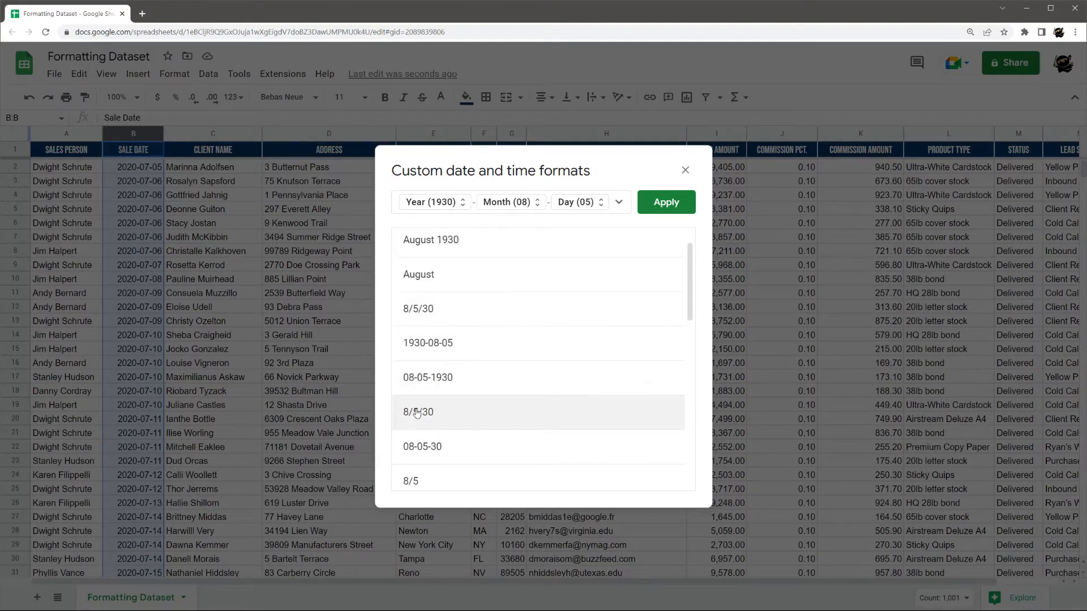
left_click(428, 311)
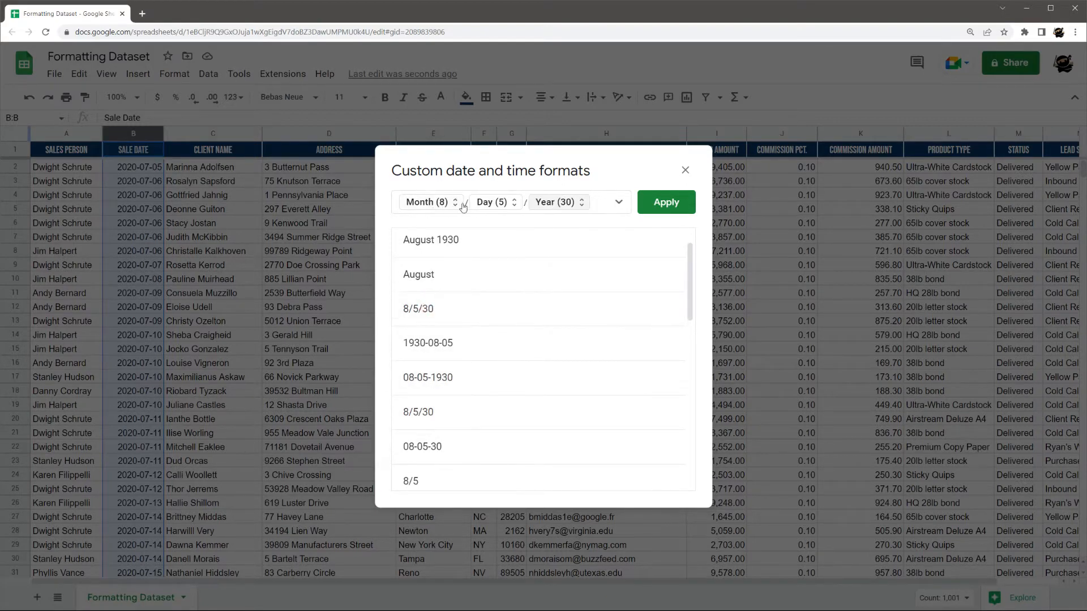
left_click(666, 202)
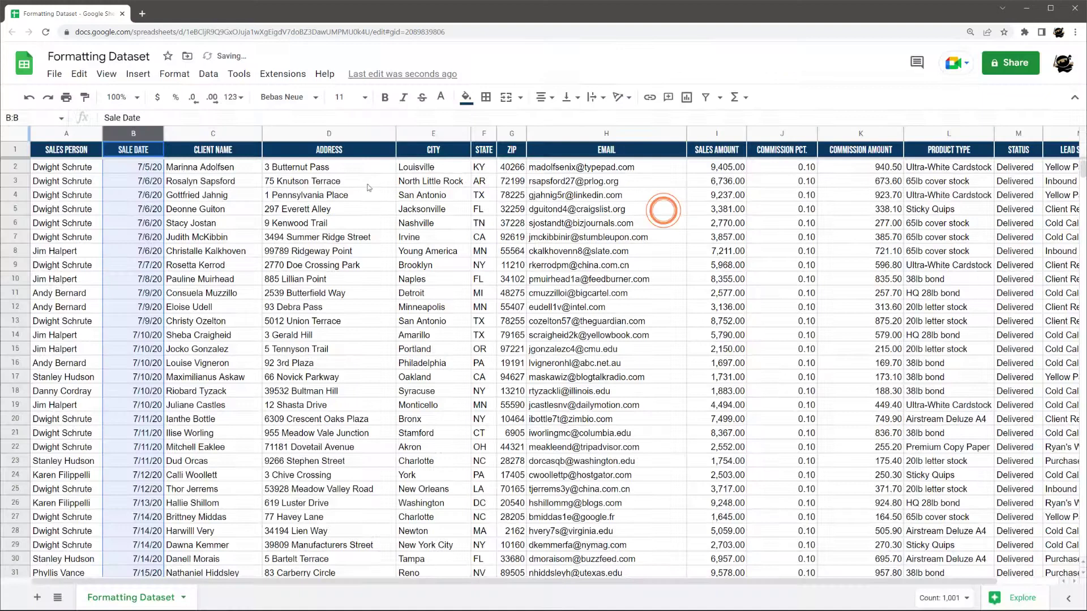
Center the Sale Date values and narrow column B slightly.
left_click(544, 97)
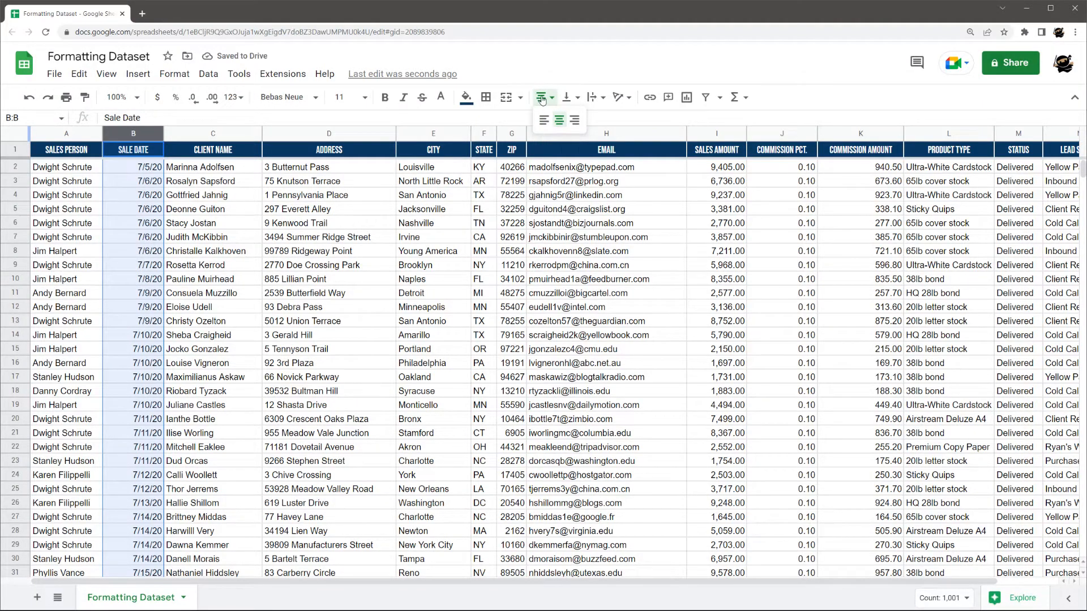
left_click(560, 122)
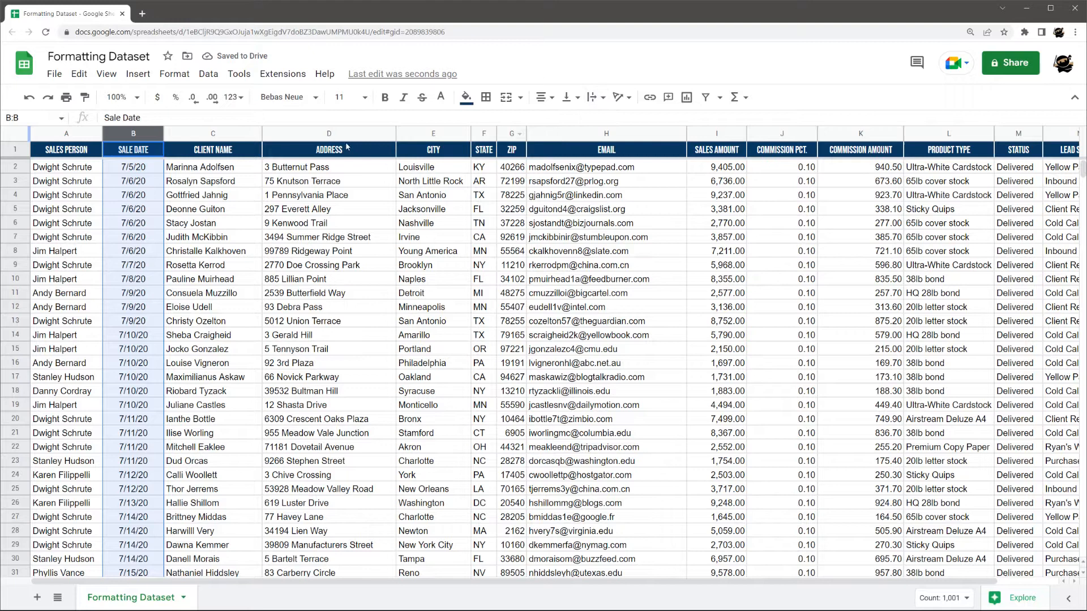
left_click(191, 181)
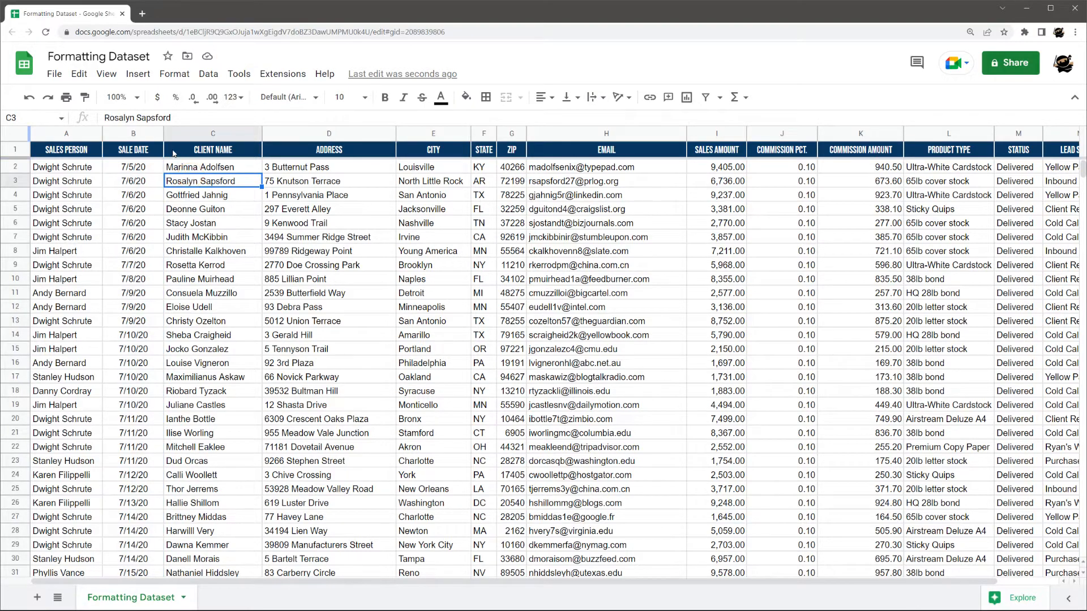
left_click(143, 133)
left_click(199, 237)
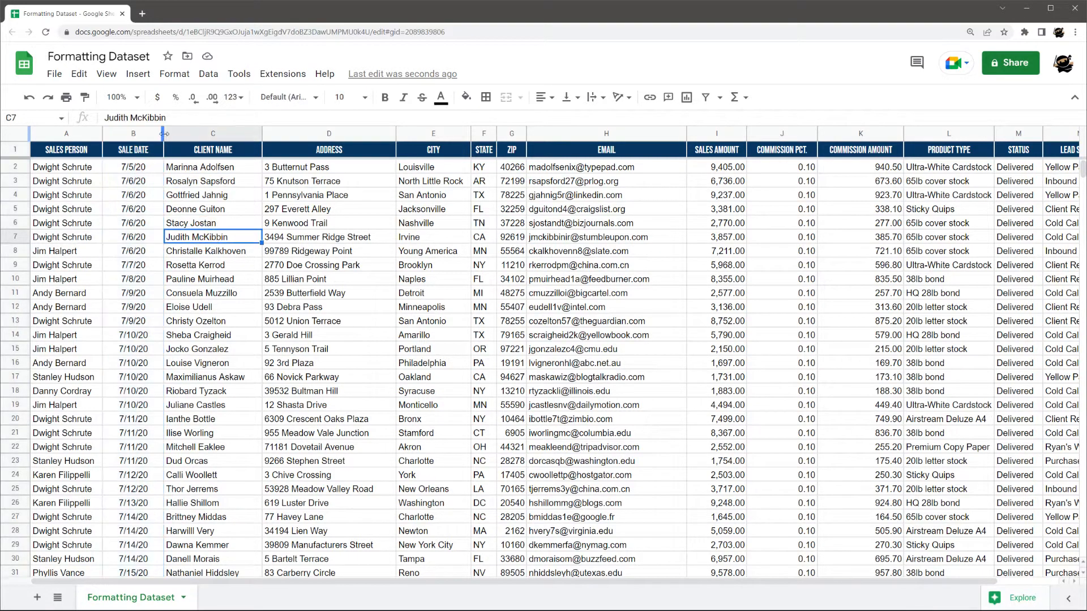
left_click(162, 134)
left_click_drag(164, 133, 155, 133)
left_click(200, 195)
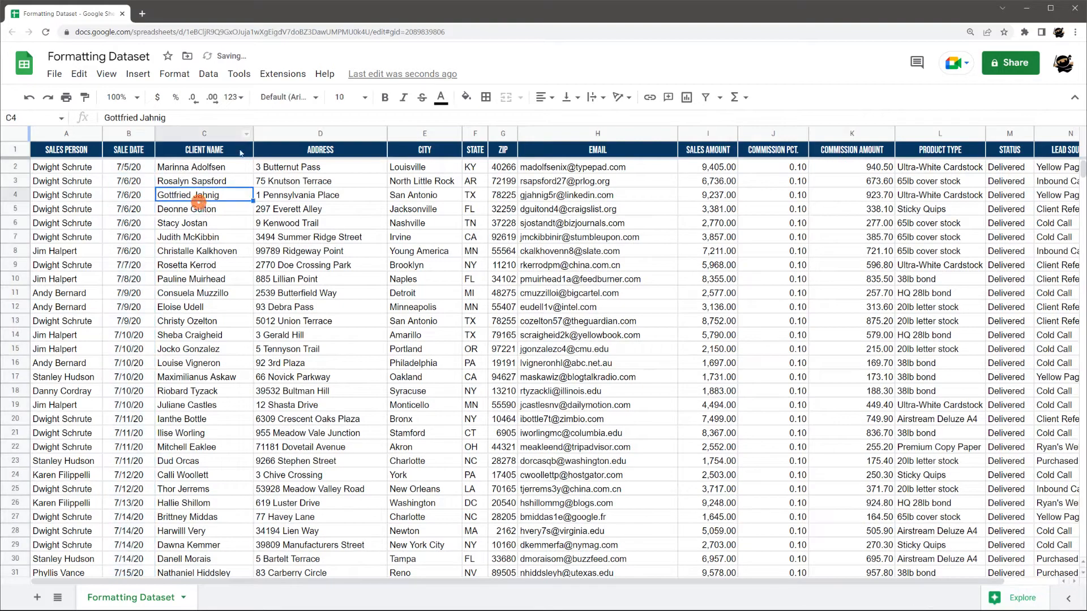
Adjust the Zip column width and center the State and Zip columns F:G.
left_click(214, 134)
left_click(310, 134)
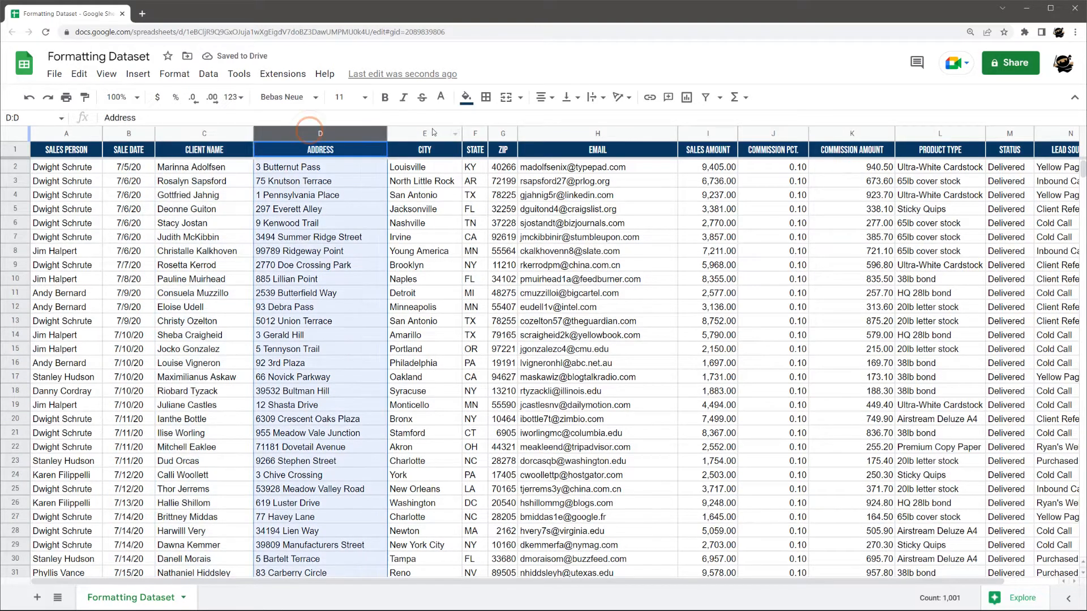
left_click(504, 133)
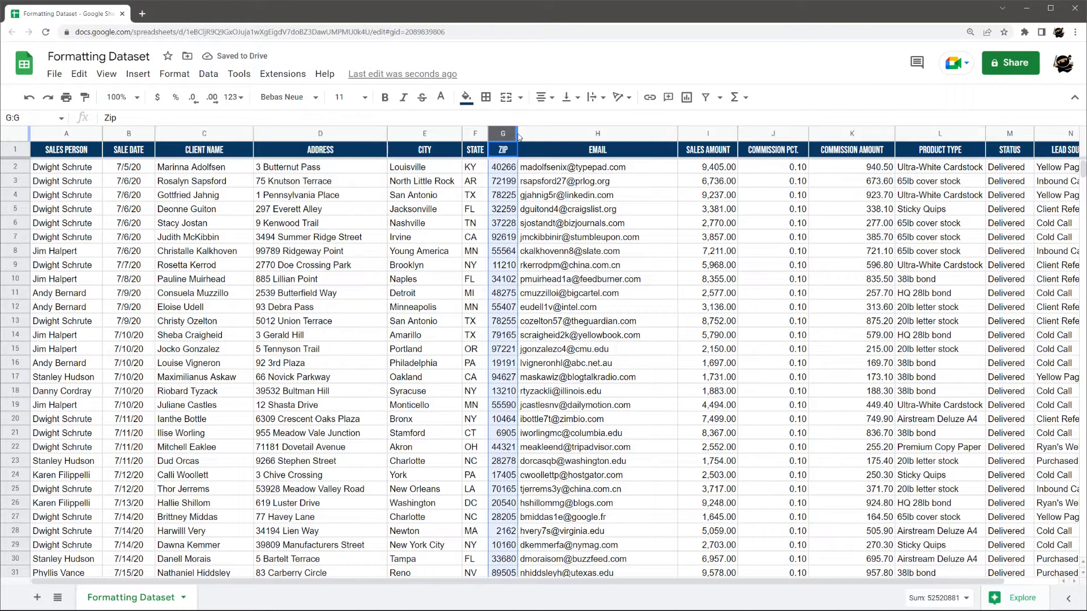
left_click_drag(517, 134, 496, 134)
left_click(476, 133)
left_click(513, 134, "shift")
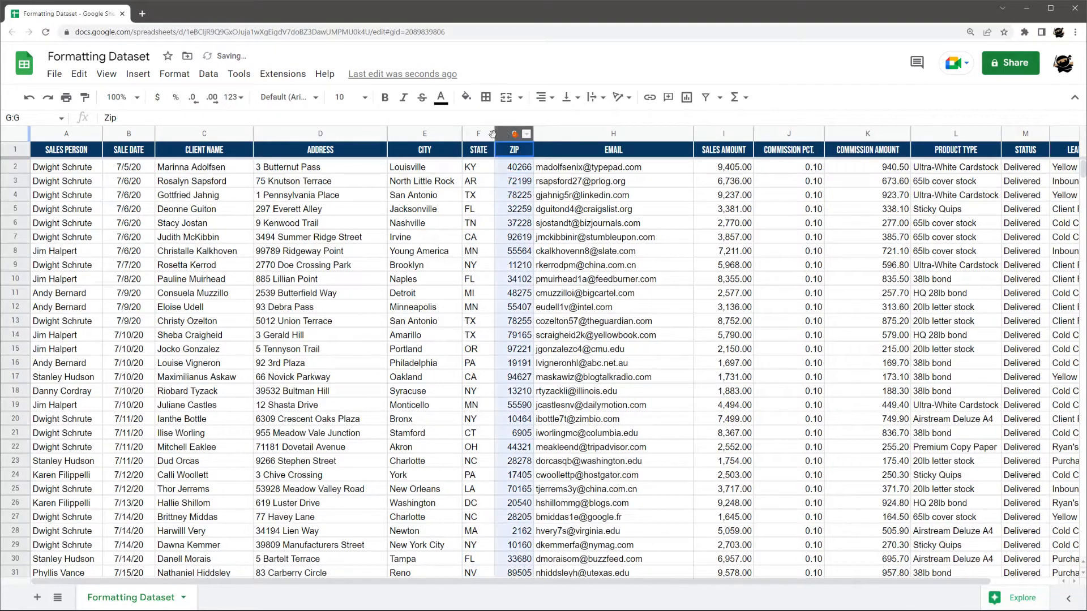
left_click(541, 98)
left_click(560, 128)
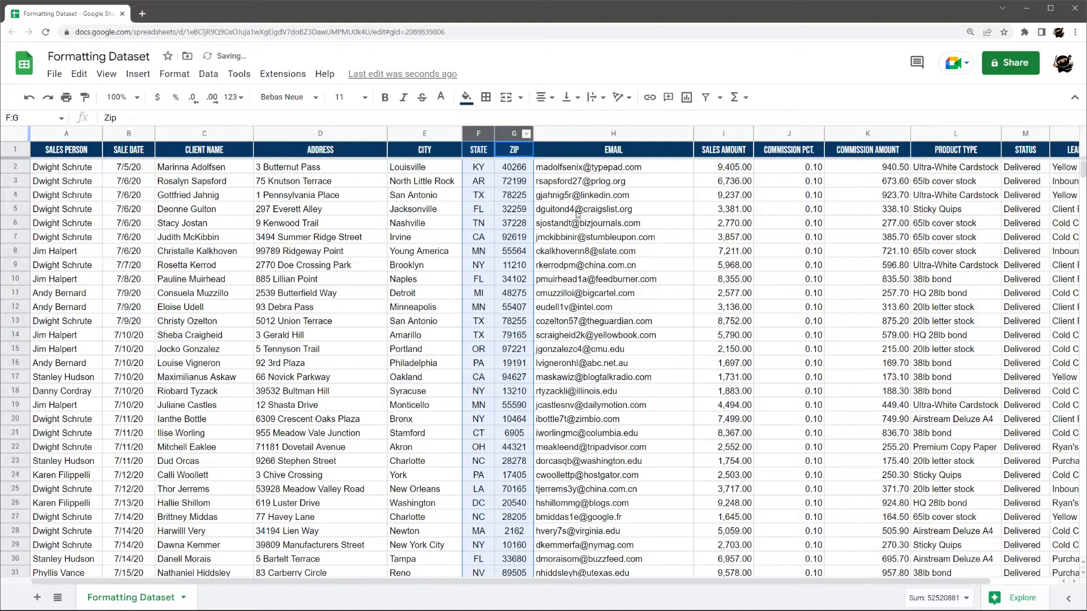
left_click(573, 197)
left_click_drag(348, 583, 479, 582)
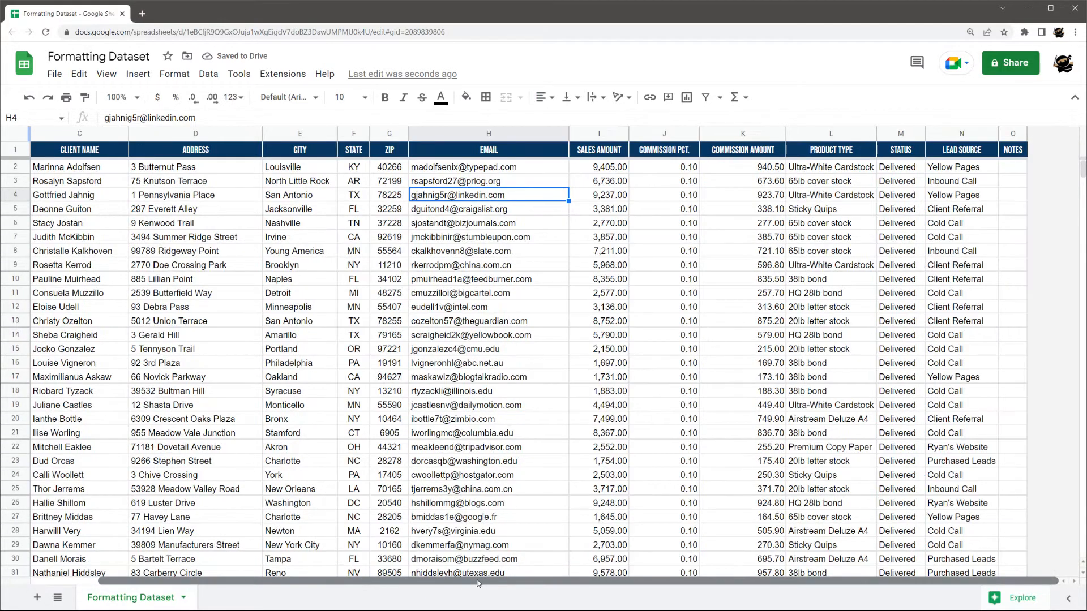
left_click_drag(351, 132, 488, 133)
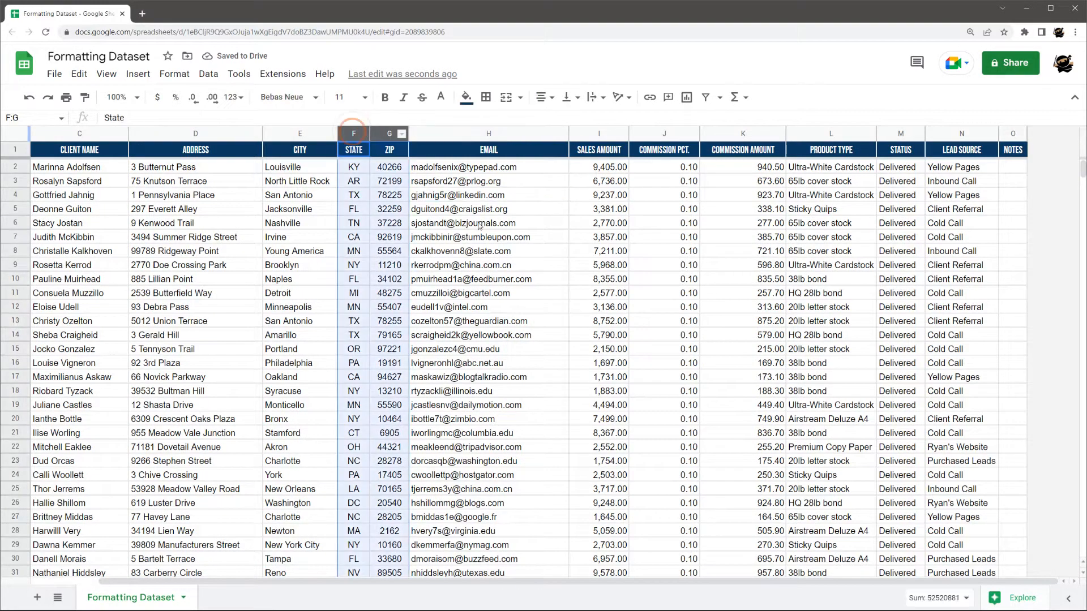
left_click(481, 252)
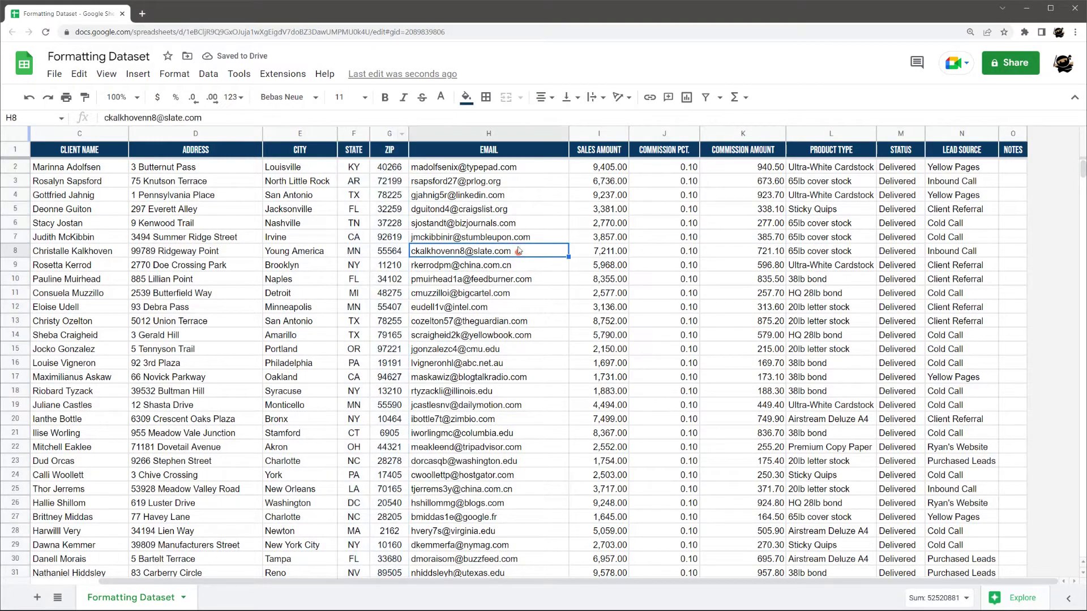
Format Sales Amount column I as dollar currency with no decimal places.
left_click(599, 133)
left_click(157, 97)
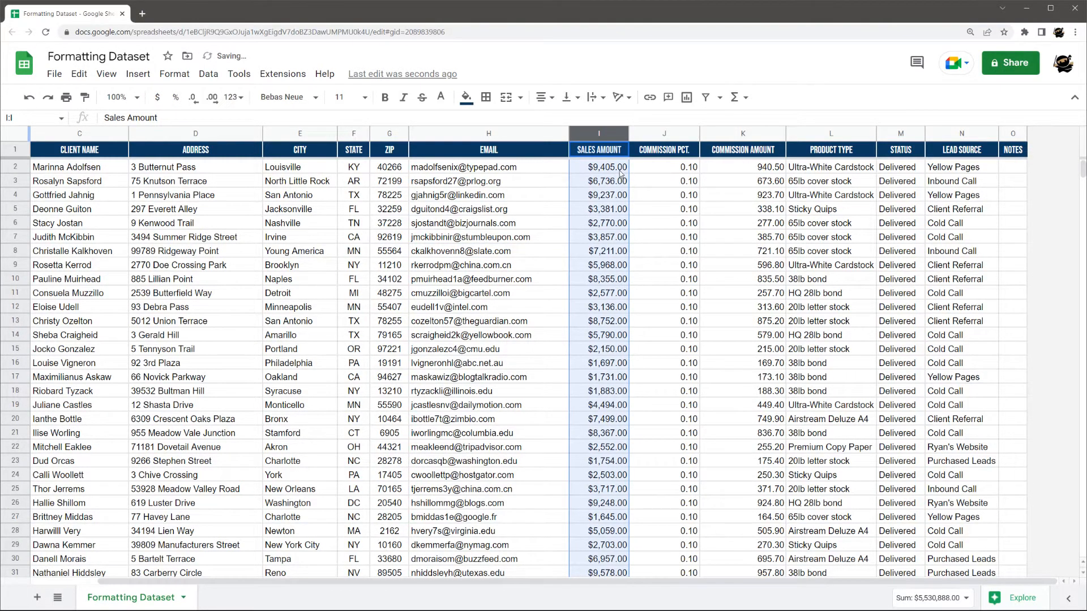
scroll(625, 254, "down", 6)
scroll(625, 365, "down", 5)
scroll(625, 445, "up", 8)
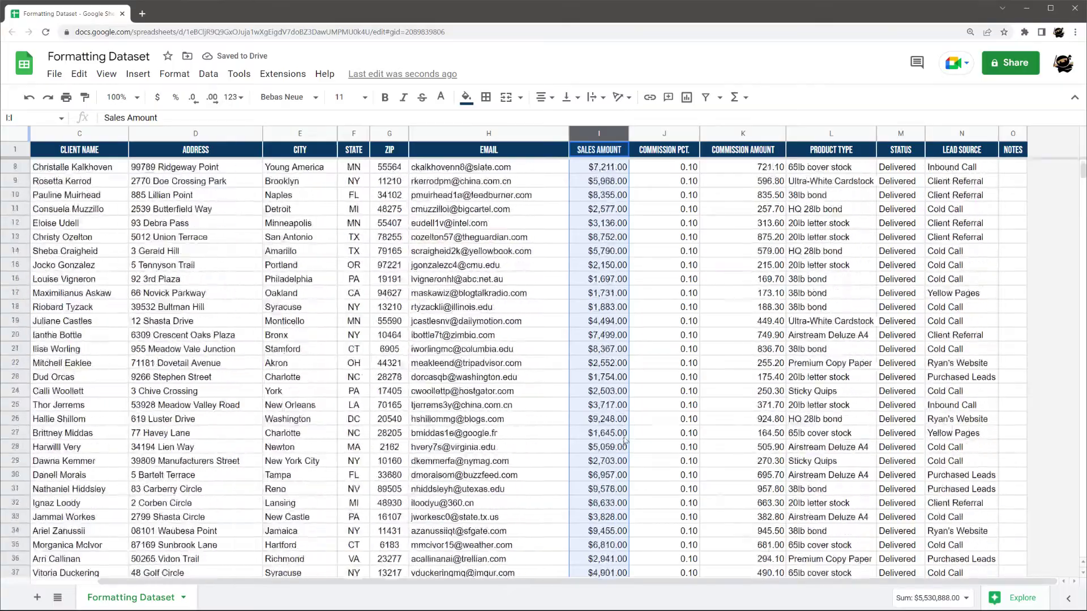
scroll(626, 444, "down", 8)
scroll(626, 424, "down", 8)
scroll(625, 399, "down", 8)
scroll(625, 360, "down", 8)
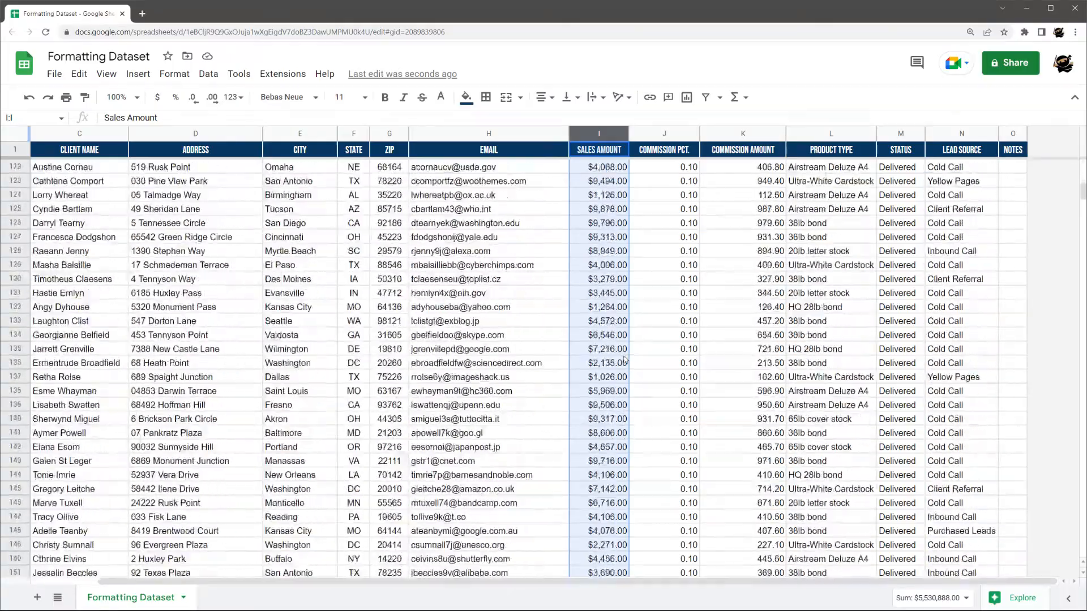
scroll(626, 361, "up", 5)
scroll(625, 383, "up", 15)
scroll(621, 408, "left", 5)
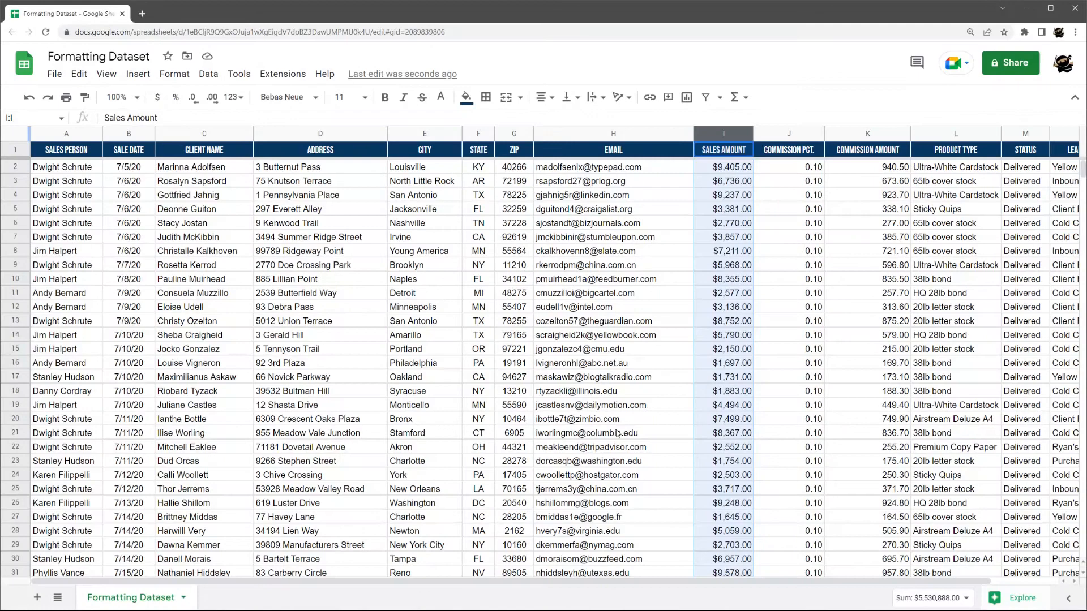
scroll(510, 574, "right", 1)
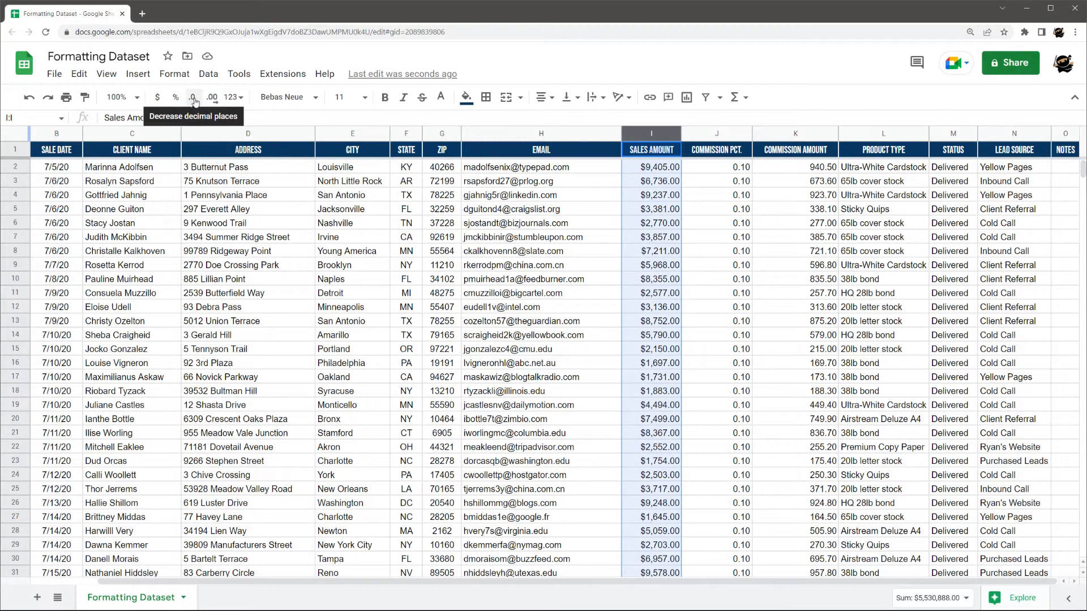
left_click(213, 96)
left_click(212, 97)
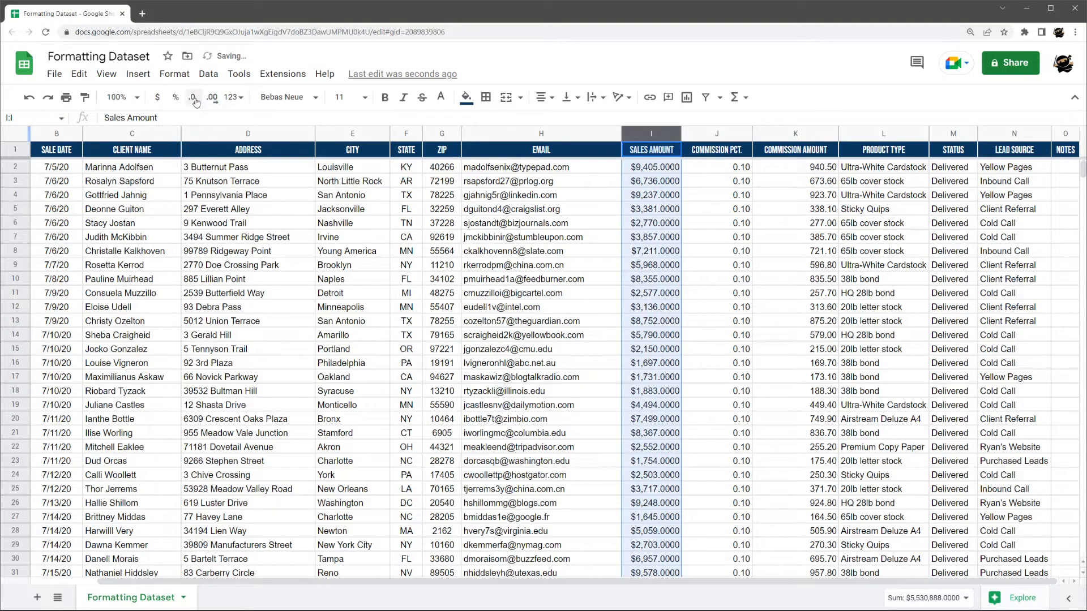
left_click(194, 97)
left_click(194, 97)
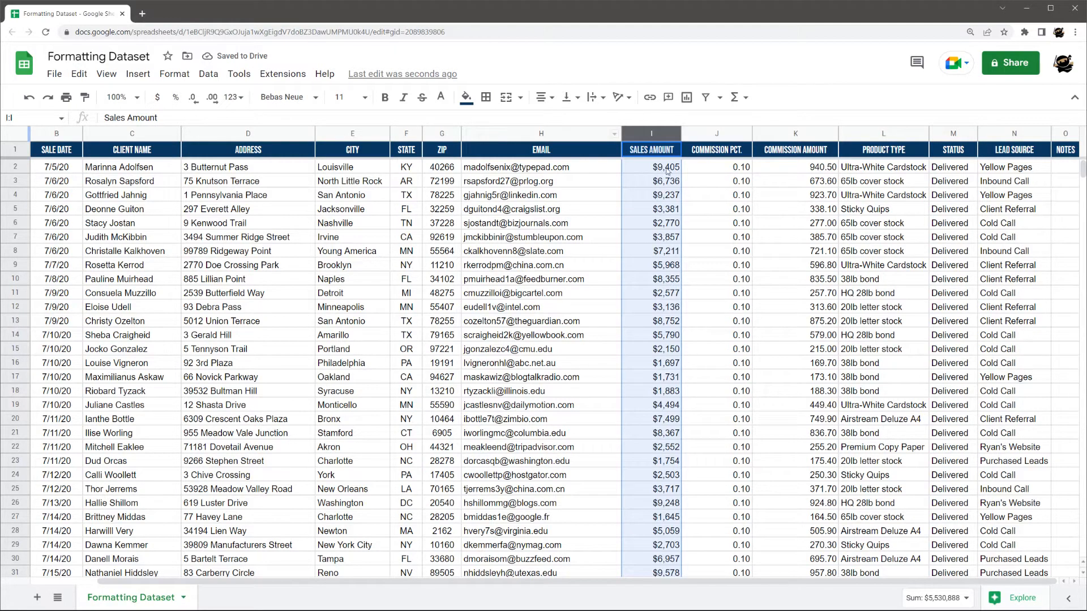
Format Commission Pct column J as whole percentages, centered.
left_click(716, 133)
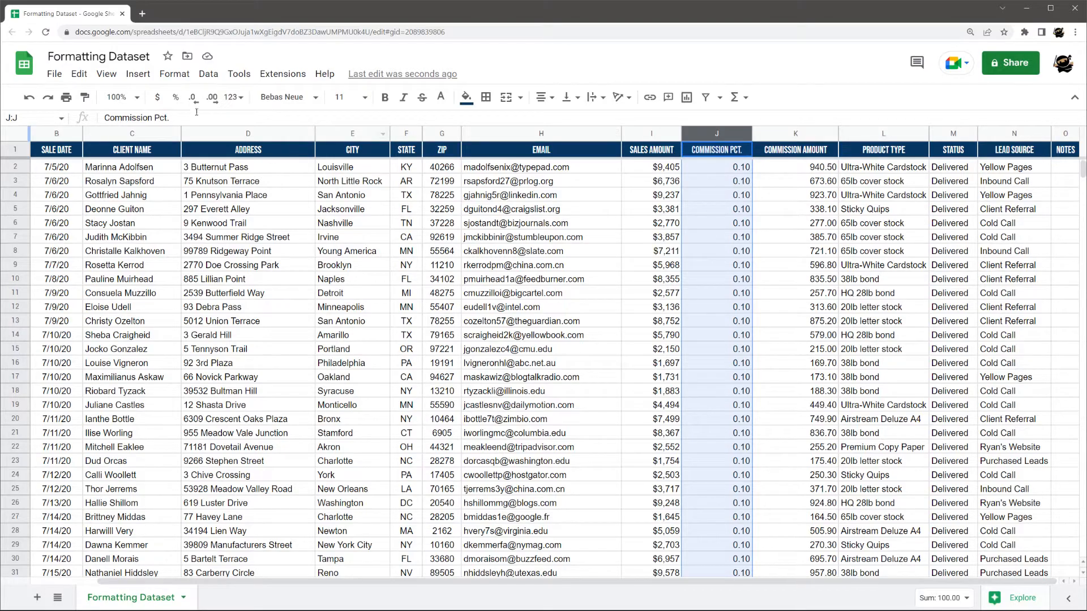
left_click(175, 97)
scroll(749, 261, "down", 2)
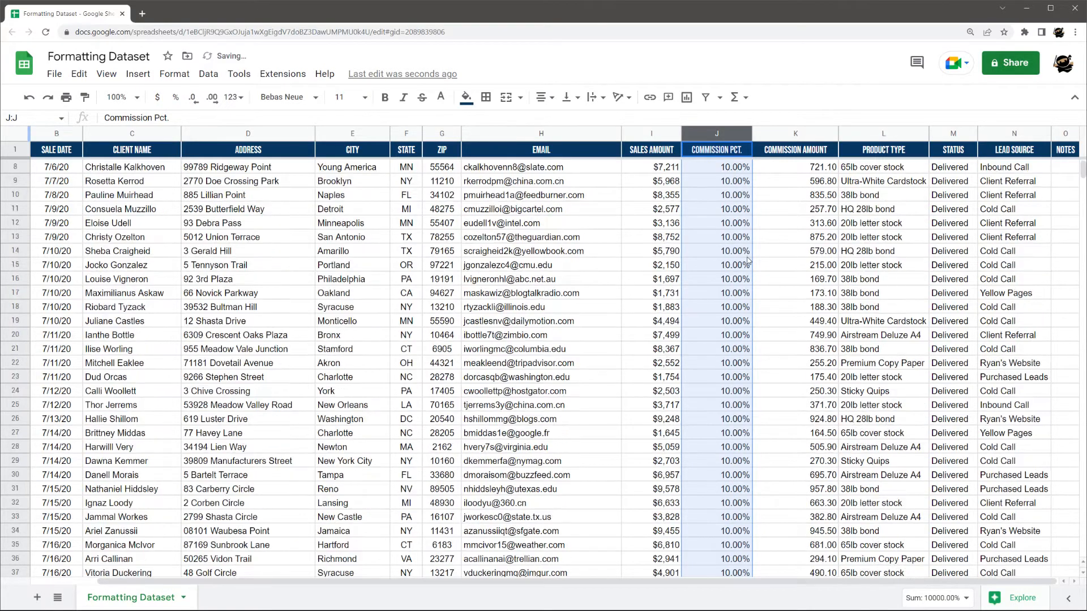
scroll(750, 263, "down", 8)
scroll(749, 263, "down", 8)
scroll(749, 263, "up", 20)
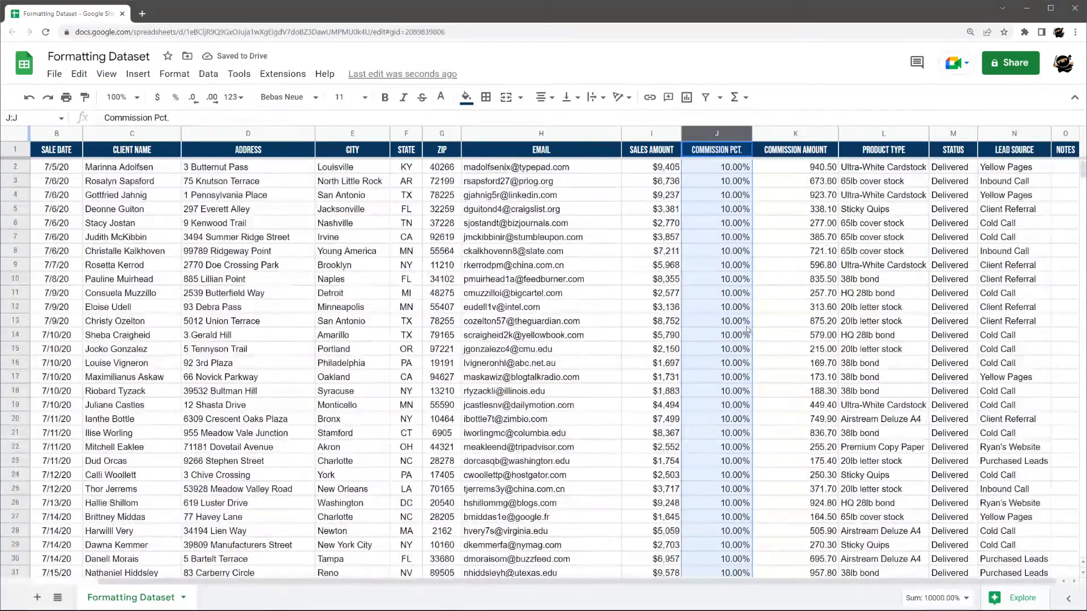
left_click(192, 97)
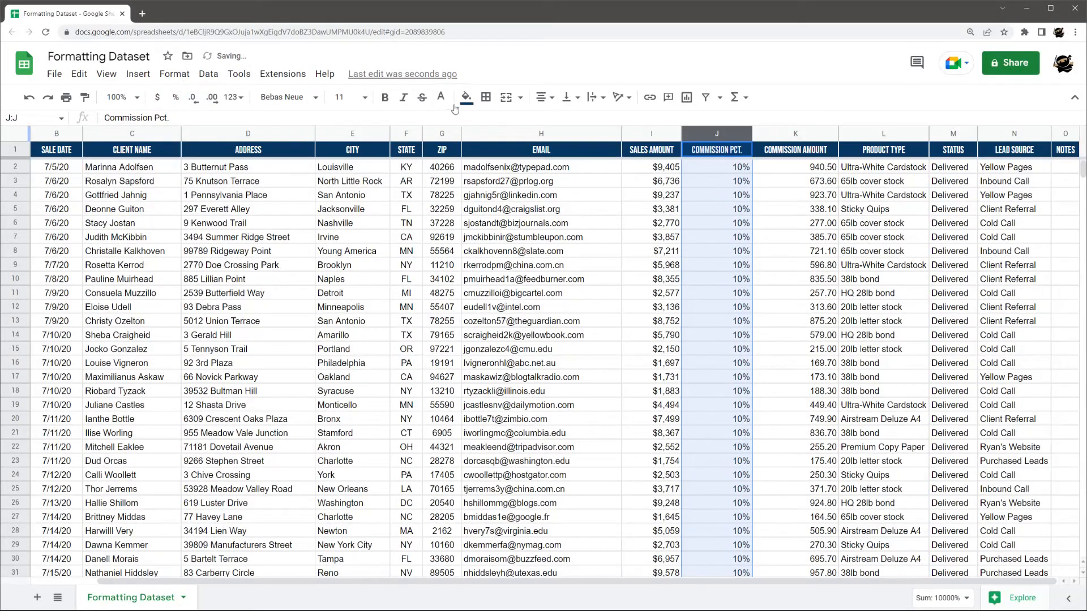
left_click(540, 97)
left_click(555, 120)
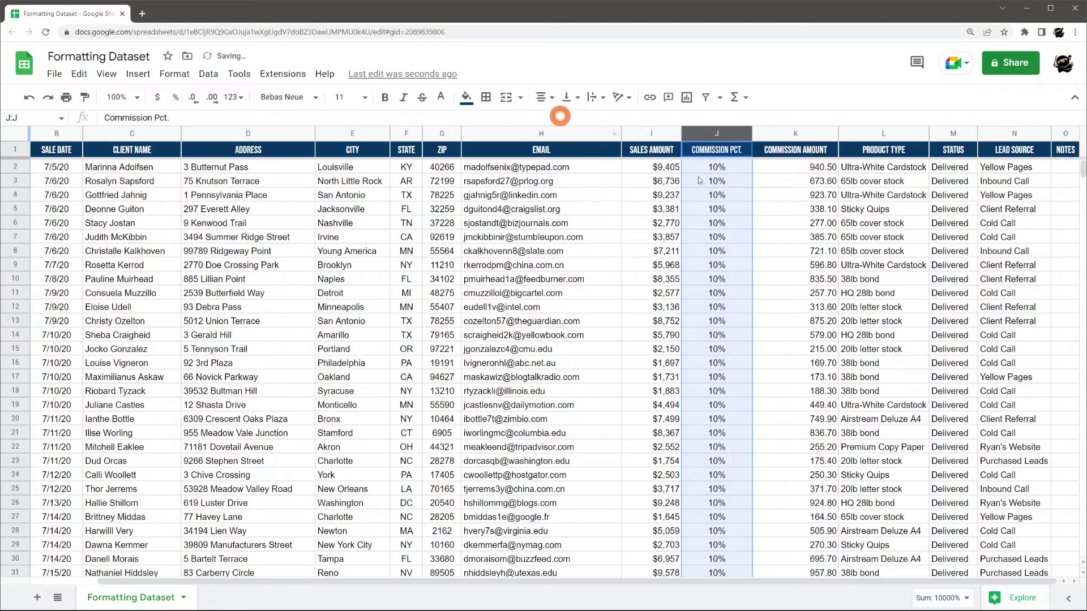
left_click(731, 167)
Format Commission Amount column K as dollar currency with cents.
left_click(795, 135)
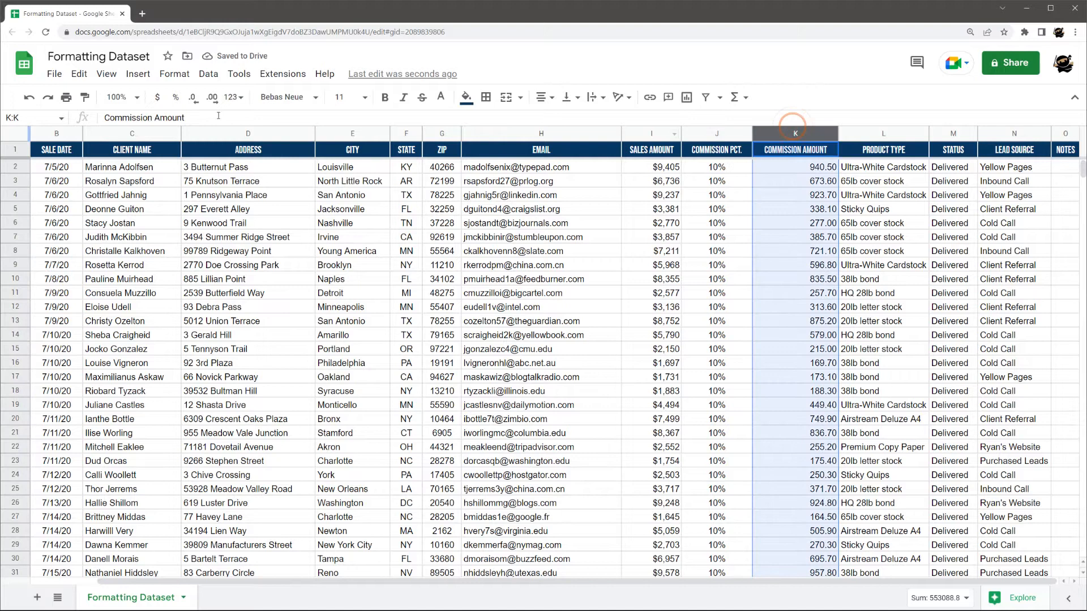
left_click(157, 98)
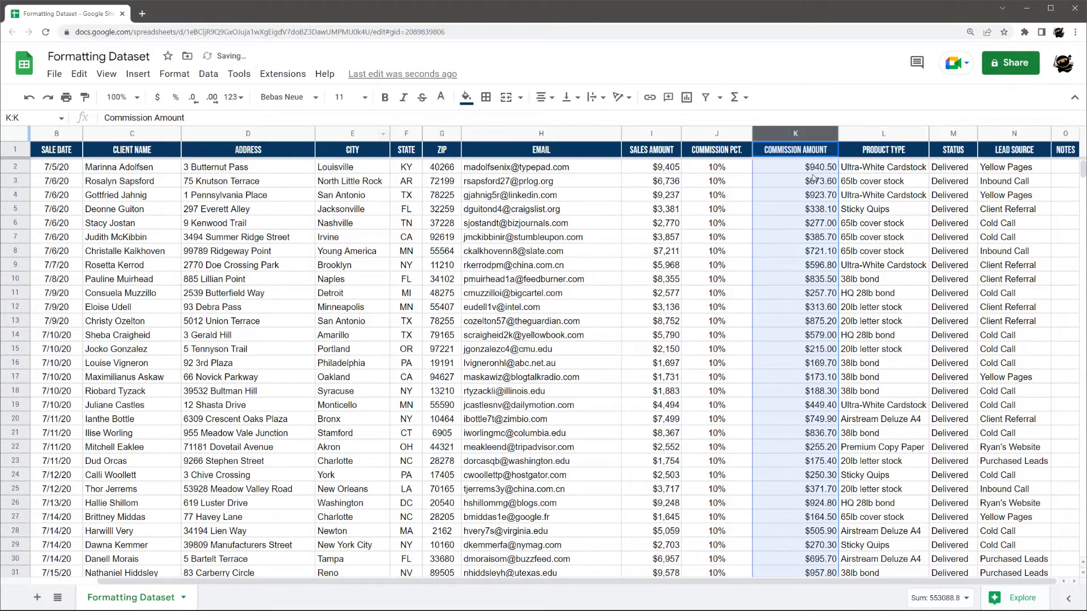
left_click(795, 168)
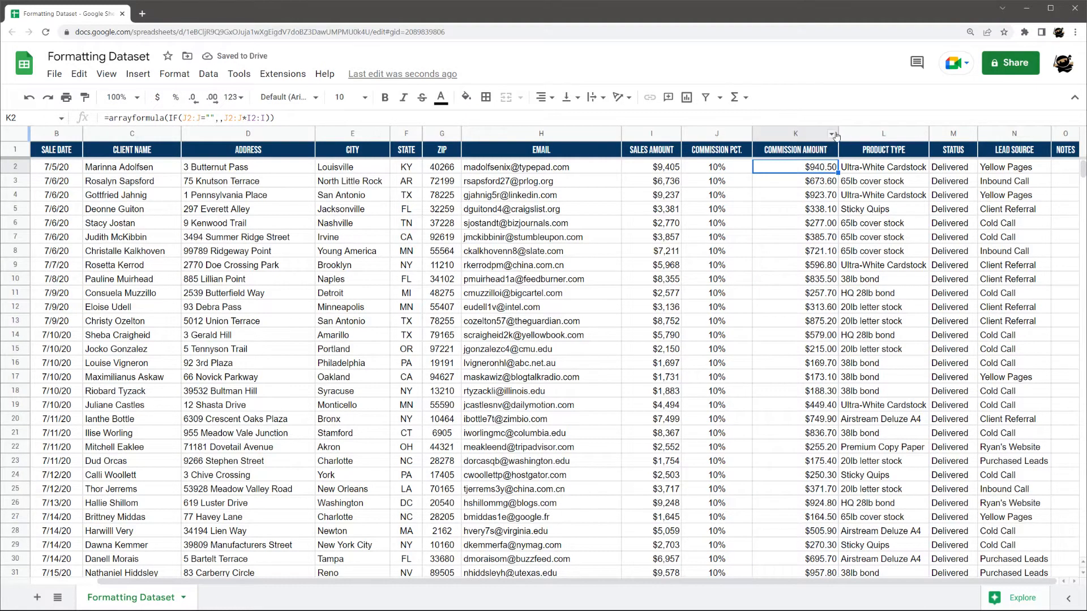
left_click_drag(837, 134, 831, 134)
left_click(785, 223)
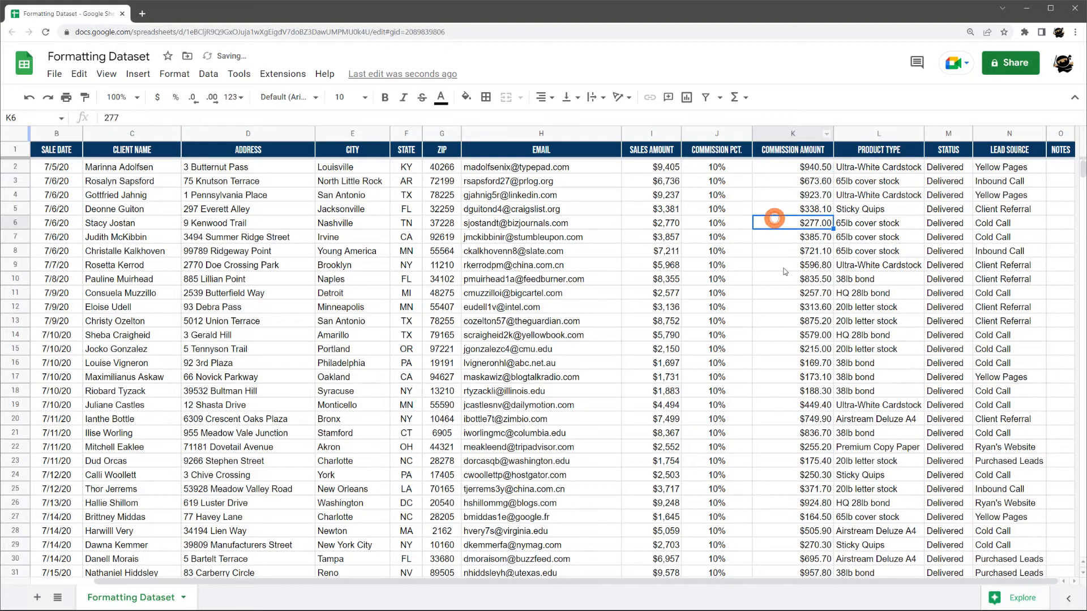
scroll(784, 267, "down", 5)
scroll(784, 267, "down", 2)
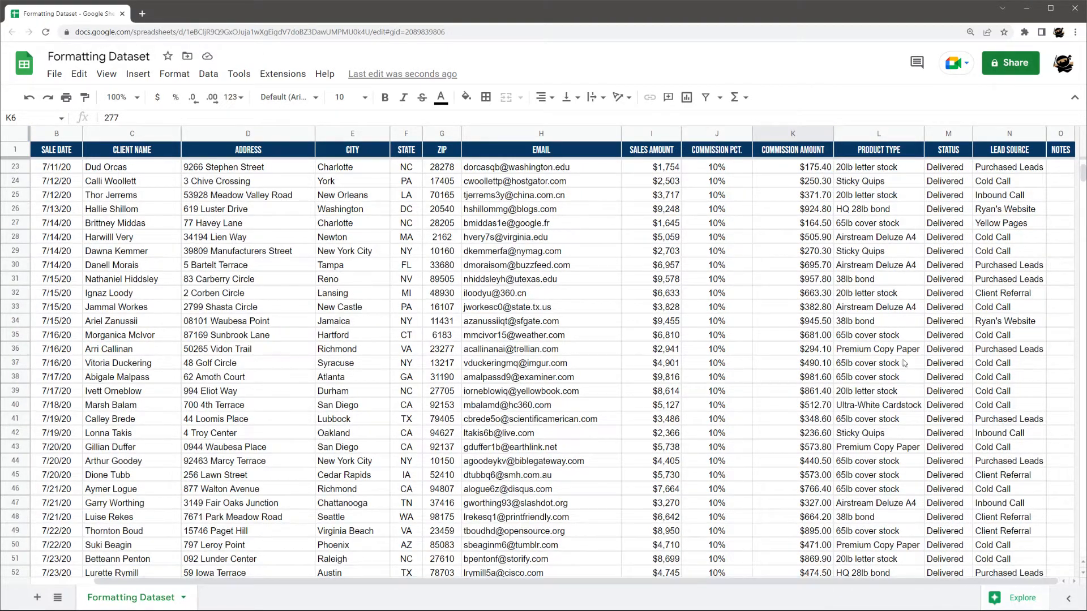
Slightly widen the Product Type column L so its entries have more room.
left_click(1068, 133)
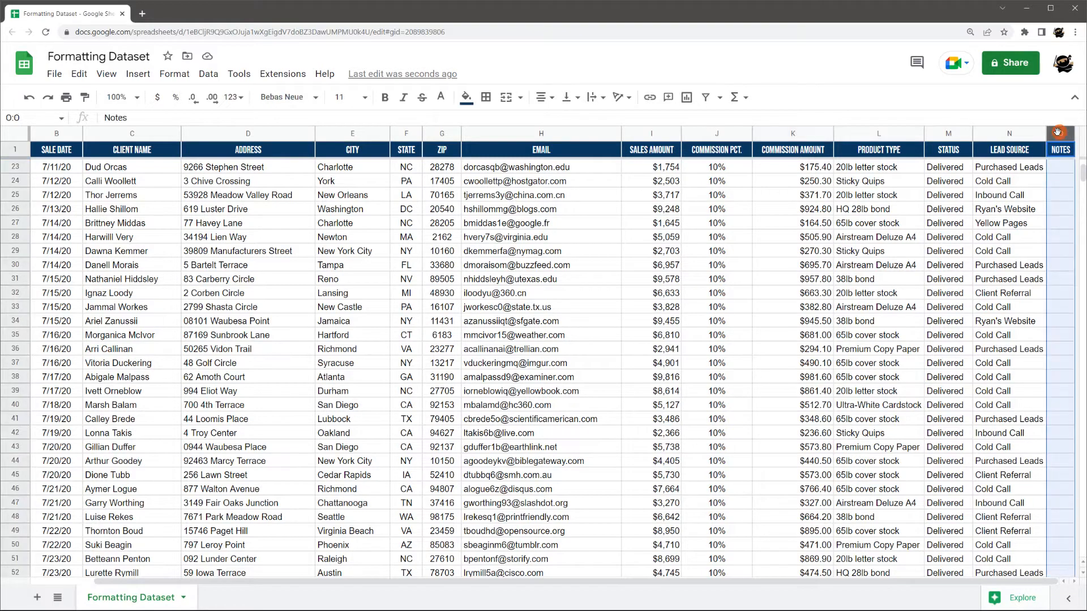
right_click(1066, 133)
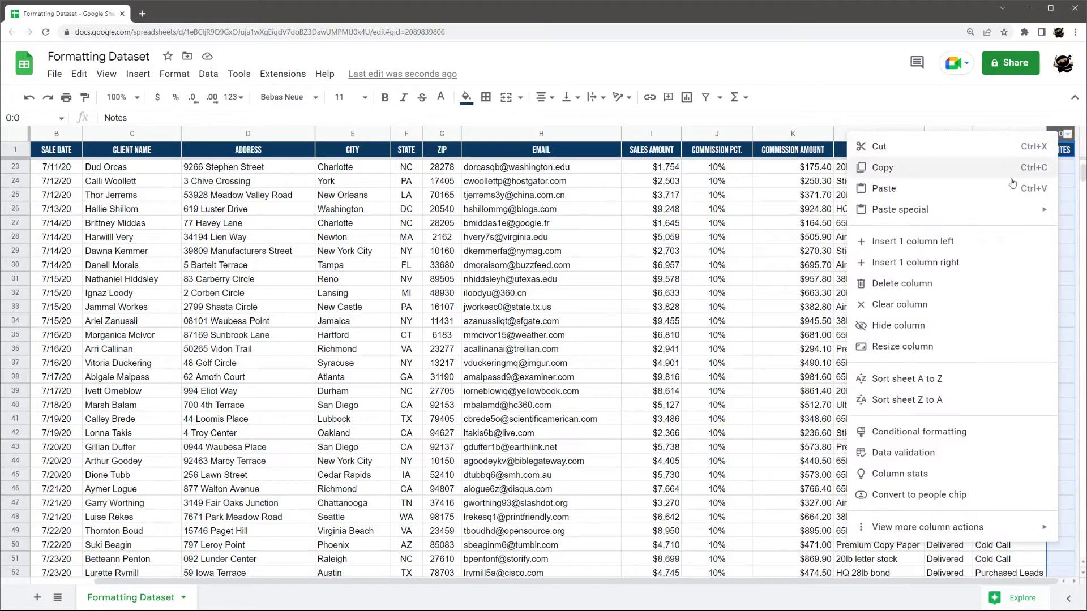
left_click(1063, 167)
left_click(1062, 133)
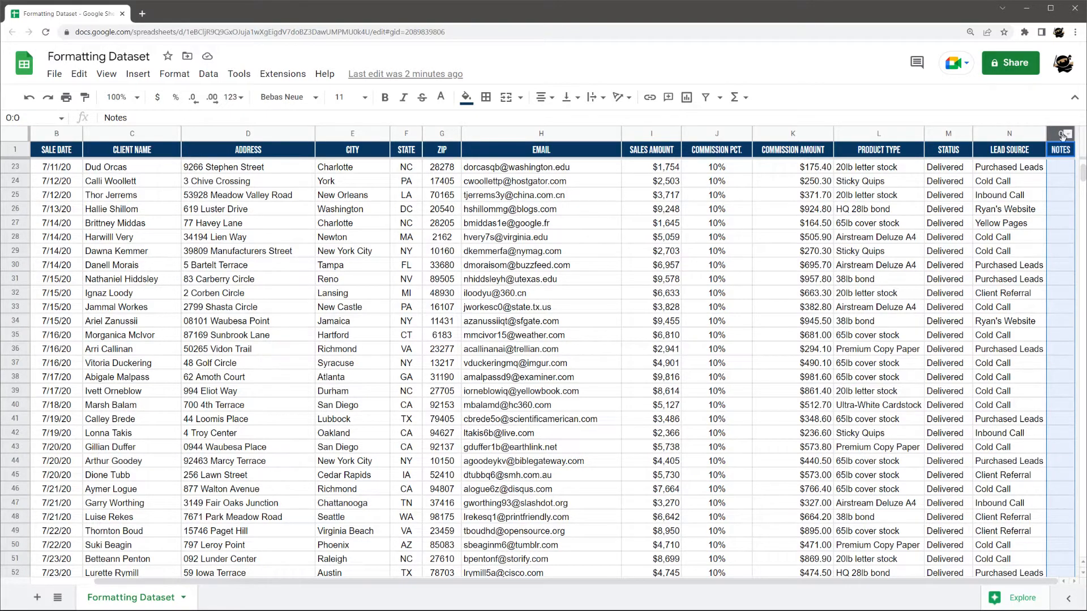
left_click(1010, 134)
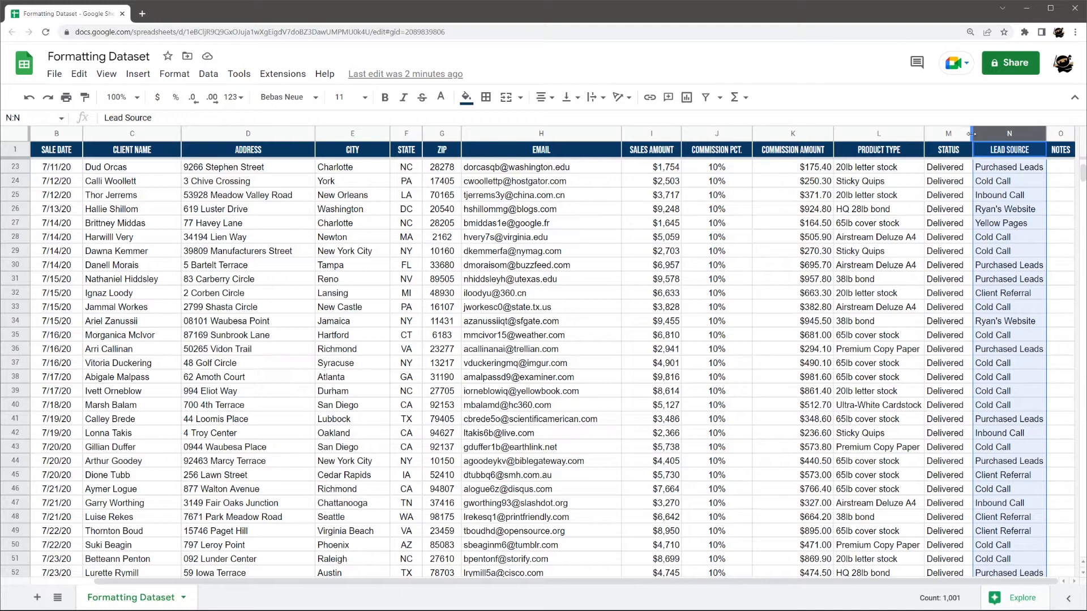
left_click_drag(924, 137, 931, 135)
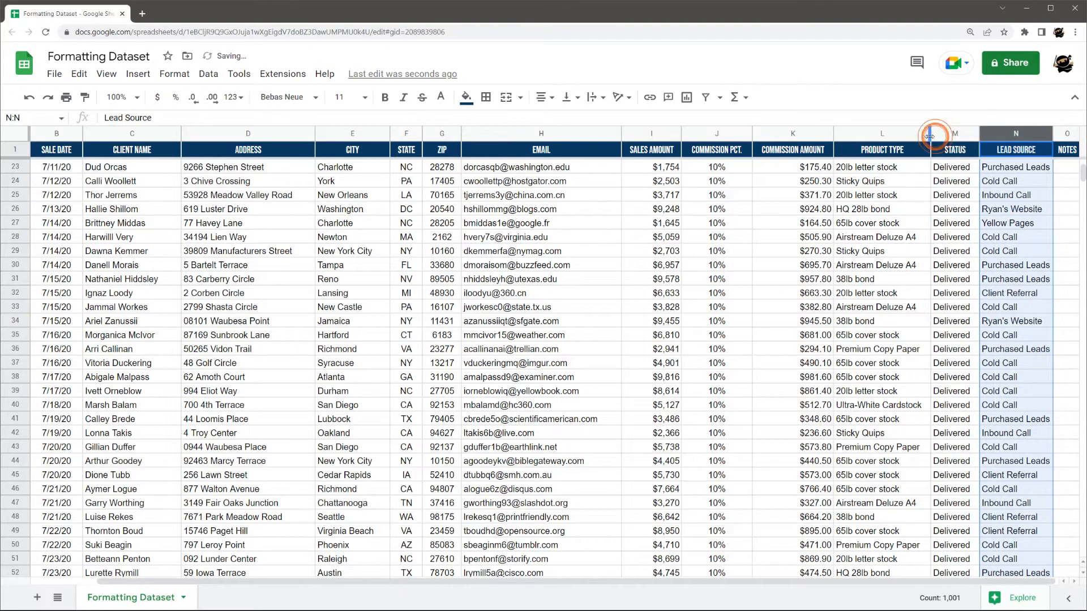
left_click(1068, 145)
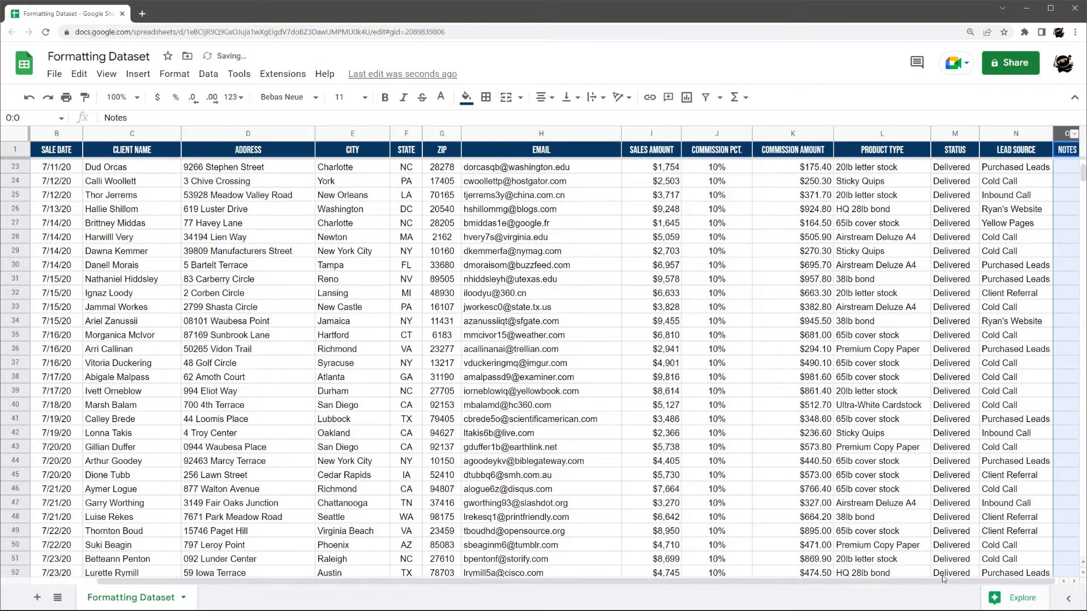
left_click_drag(942, 580, 994, 580)
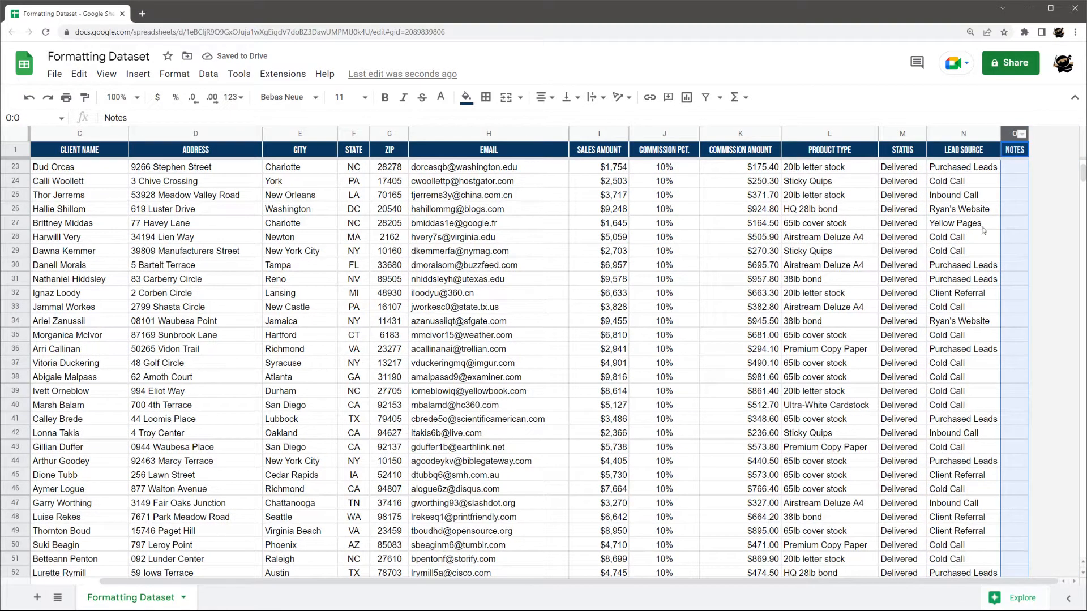
left_click_drag(994, 580, 990, 579)
left_click(902, 363)
left_click_drag(921, 580, 964, 581)
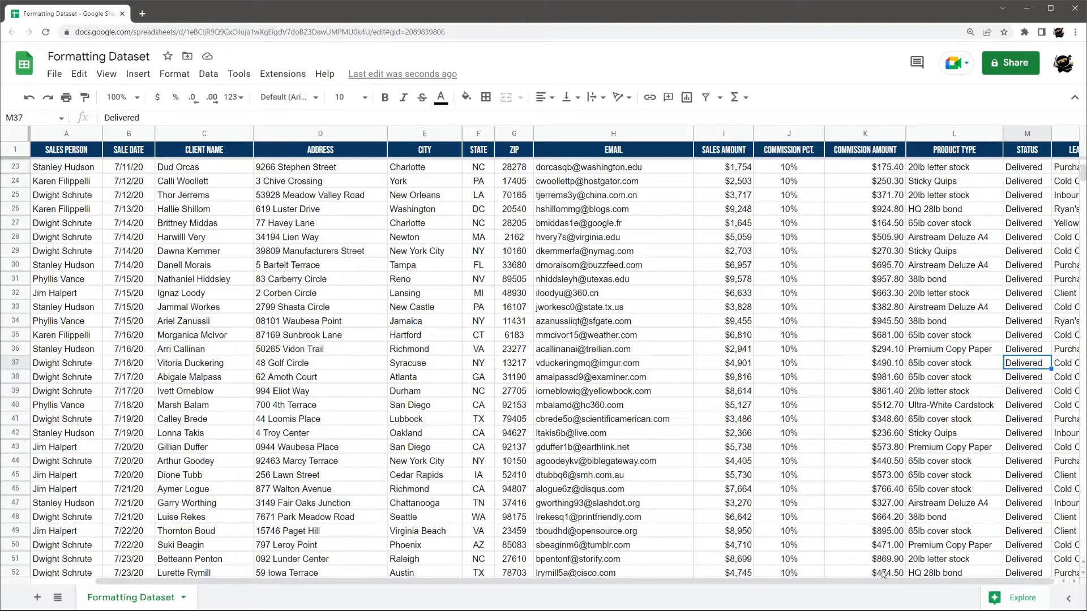
left_click_drag(883, 580, 935, 580)
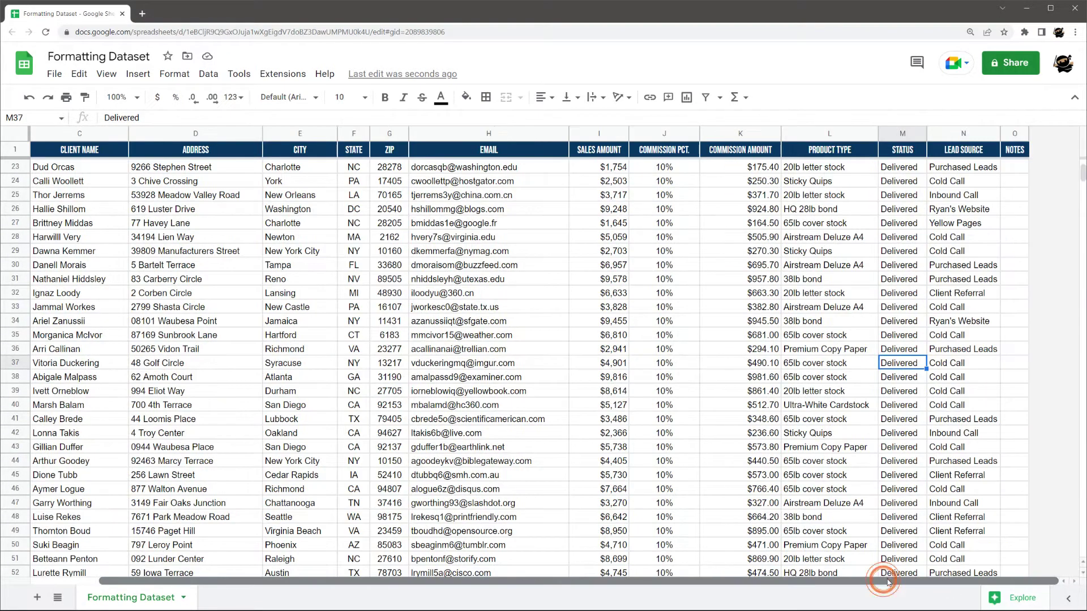
Resize the Notes column O to 200 pixels wide.
right_click(1016, 149)
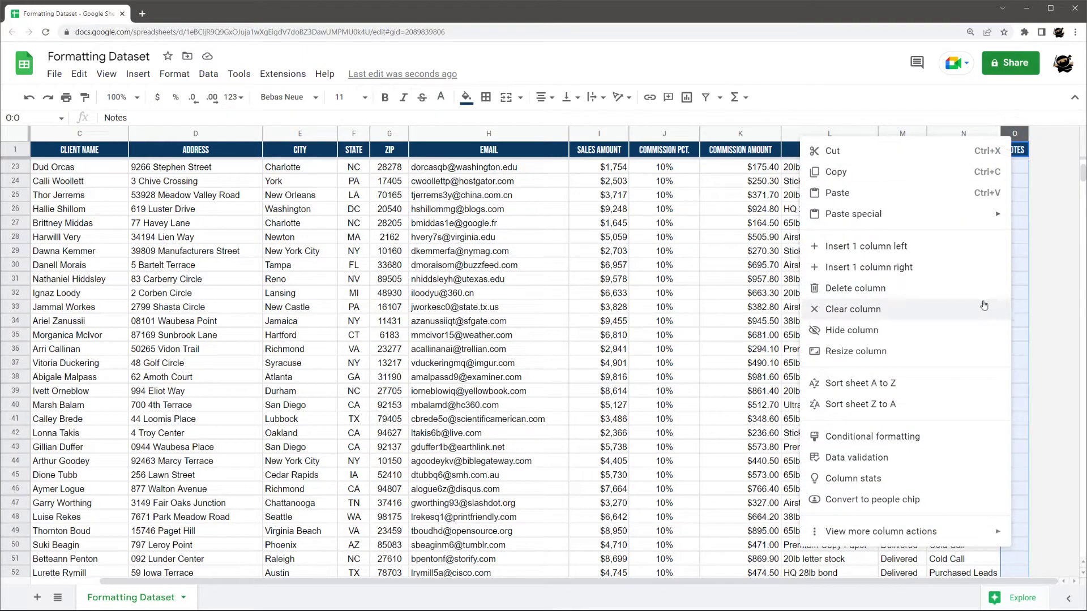
left_click(856, 351)
type("2")
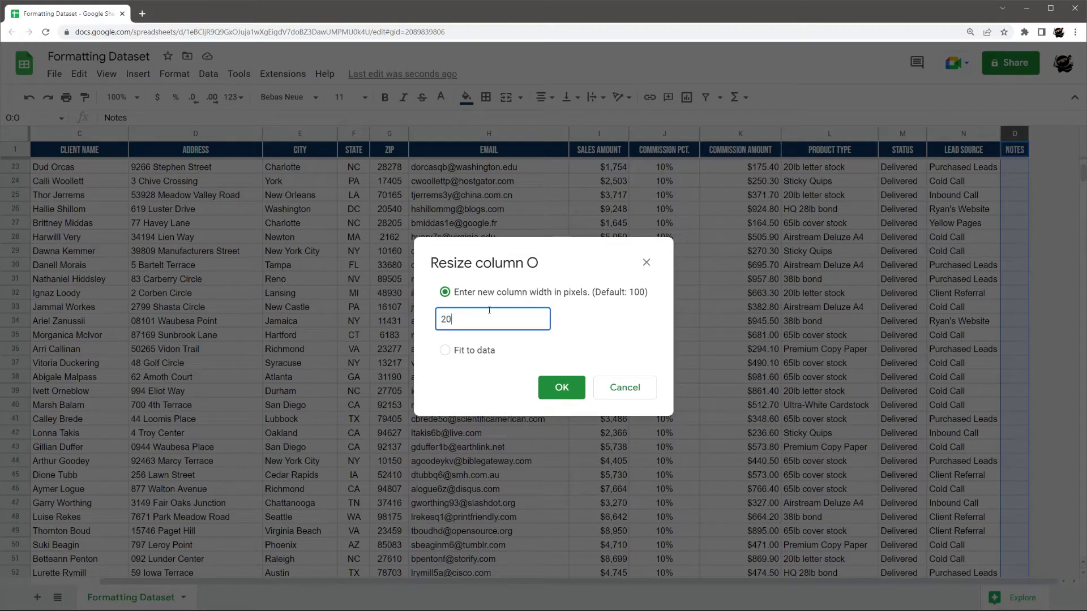
type("0")
key("Return")
scroll(651, 308, "right", 3)
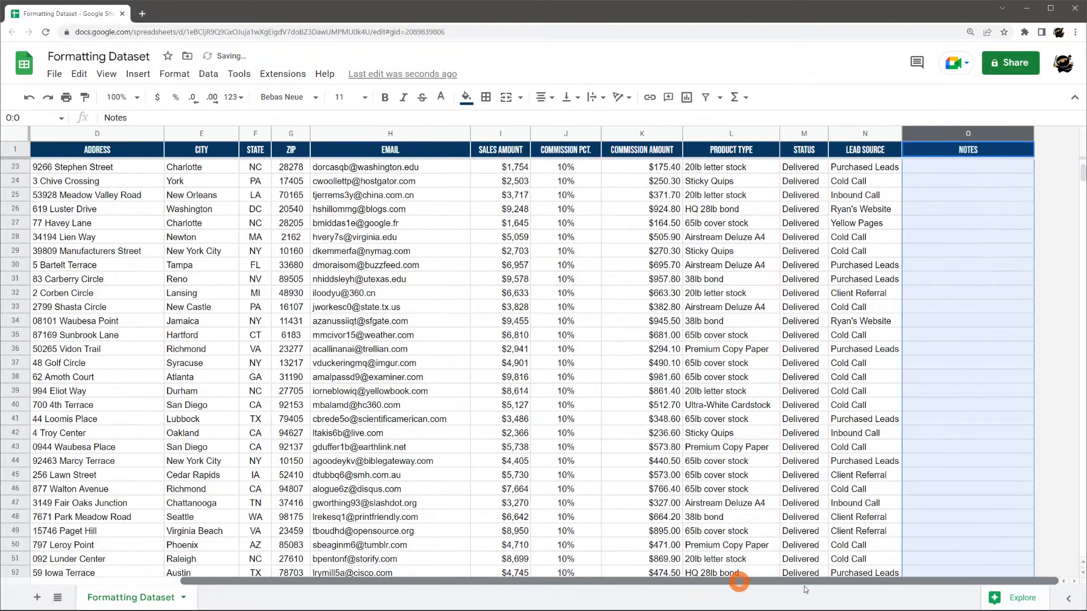
Auto-fit the Lead Source and Status columns and center the Status column's values.
left_click(799, 312)
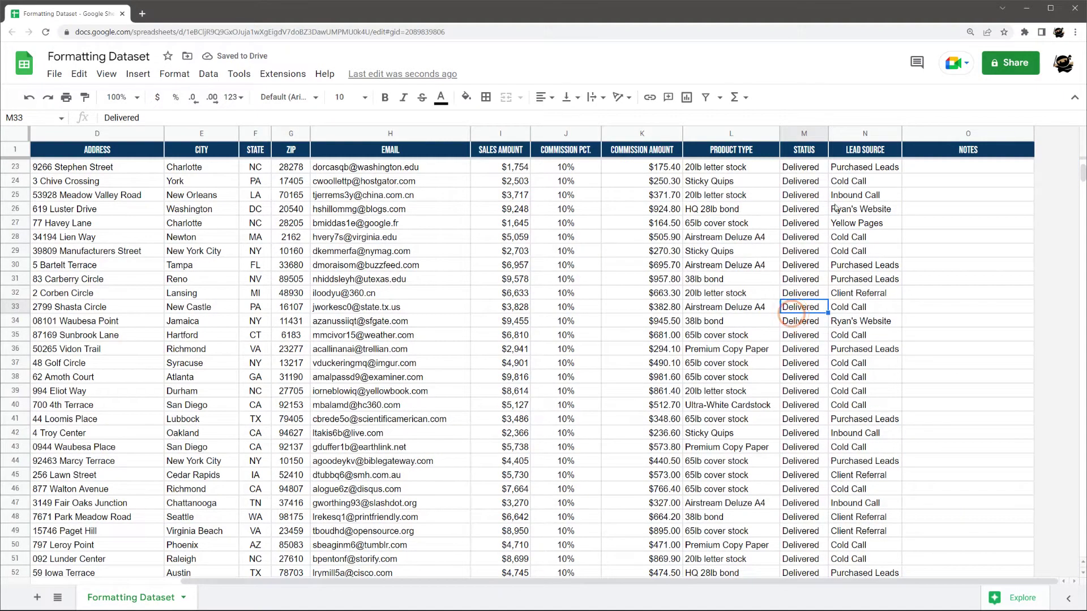
double_click(902, 134)
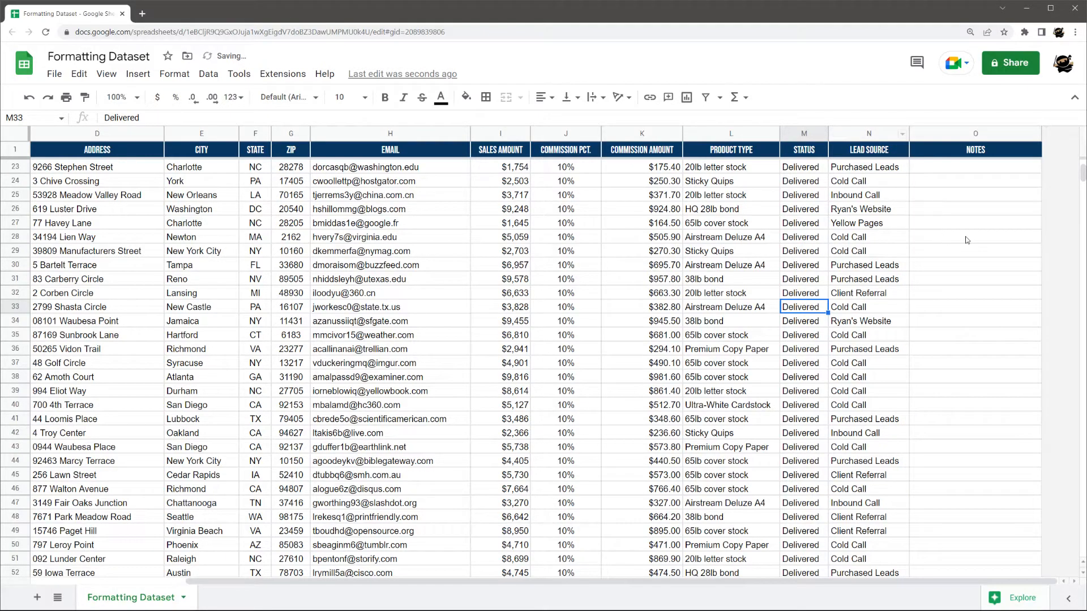
double_click(826, 133)
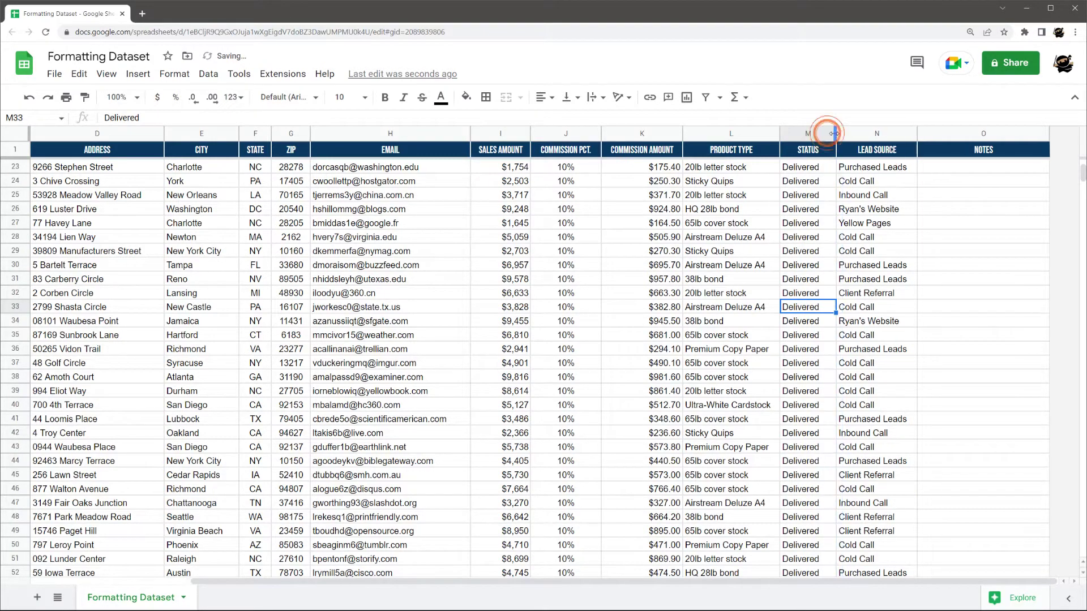
left_click(804, 133)
left_click(544, 97)
left_click(558, 121)
left_click(731, 266)
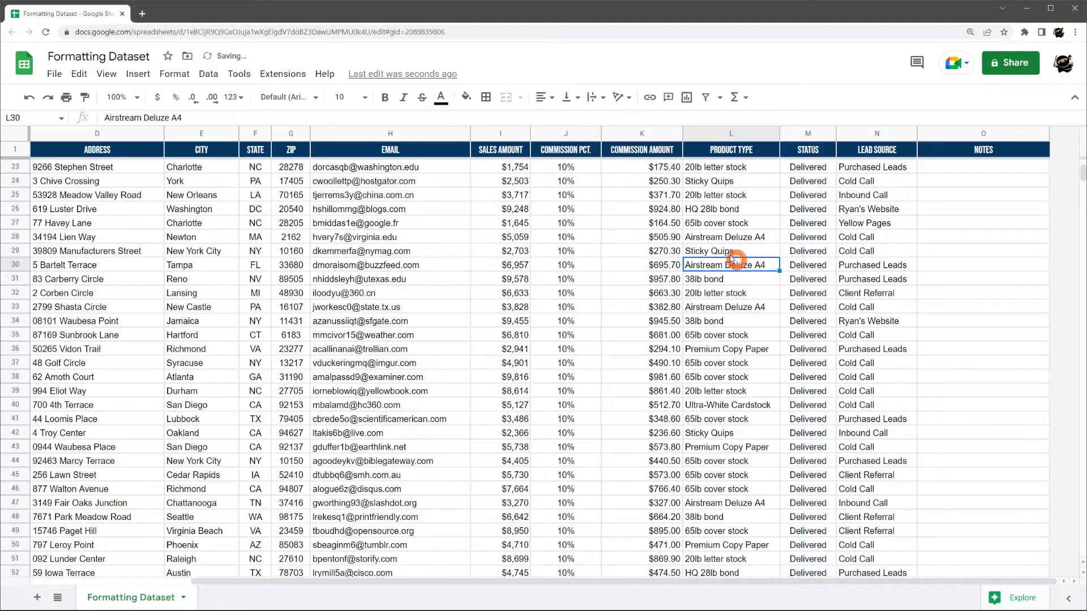
Auto-fit the Product Type and Commission Amount columns to their contents.
double_click(778, 134)
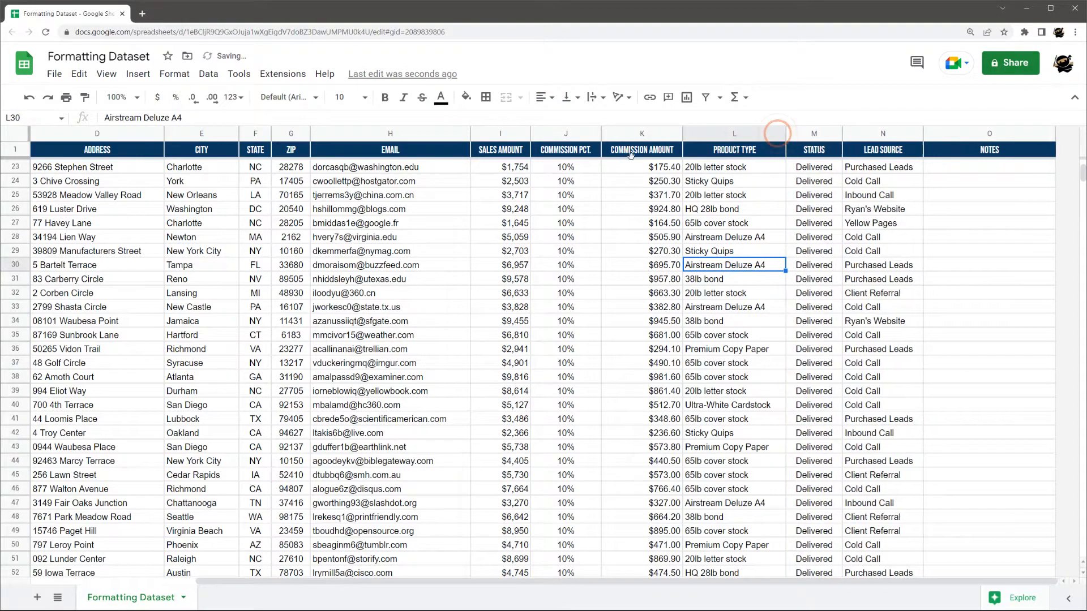
left_click(645, 134)
double_click(681, 133)
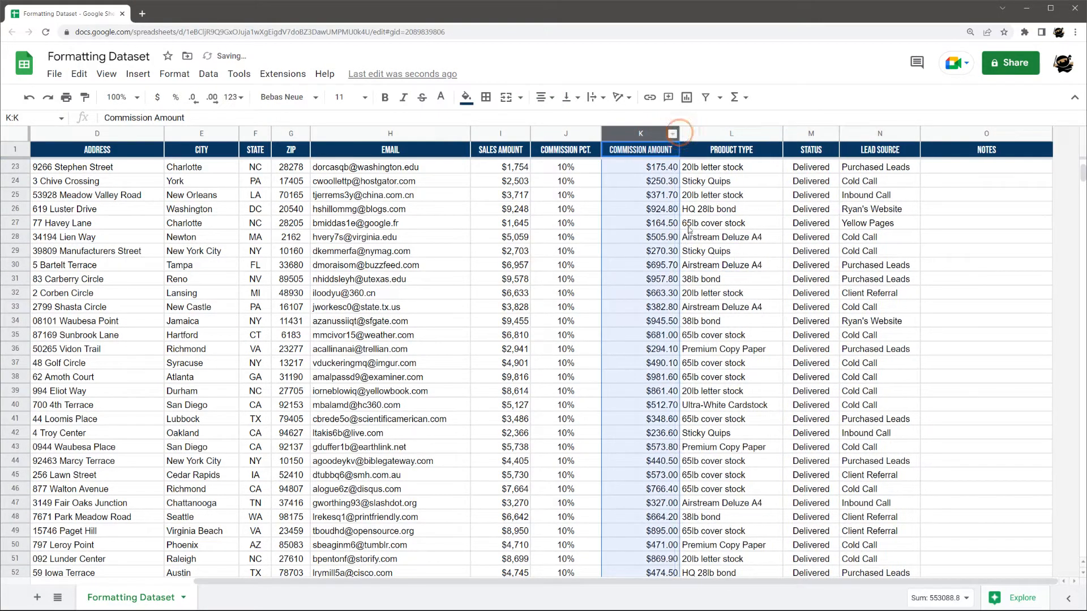
left_click(689, 223)
left_click_drag(846, 582, 204, 583)
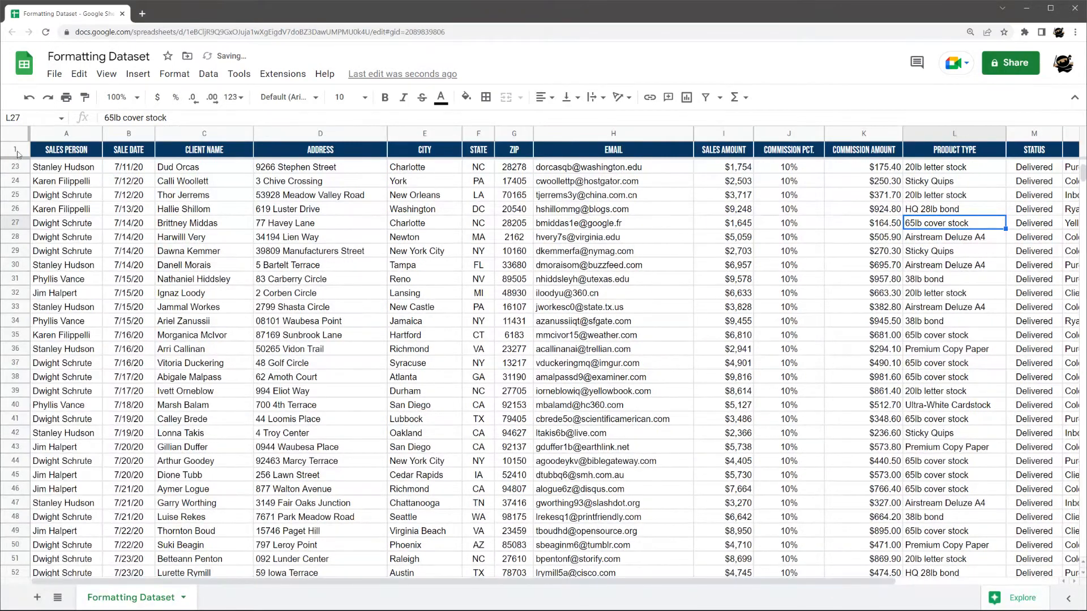
left_click(16, 134)
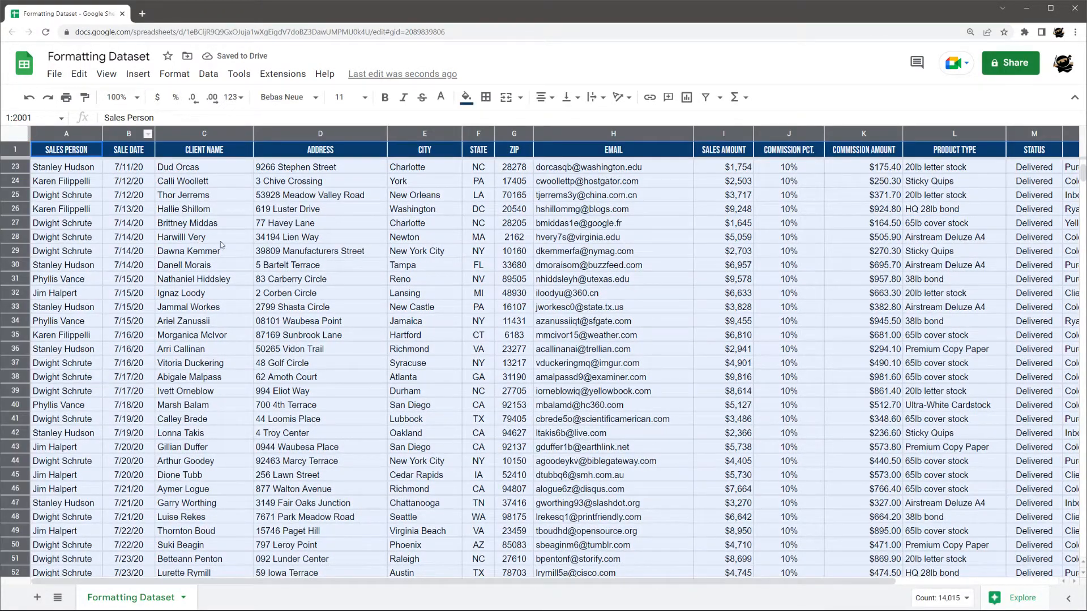
left_click(321, 194)
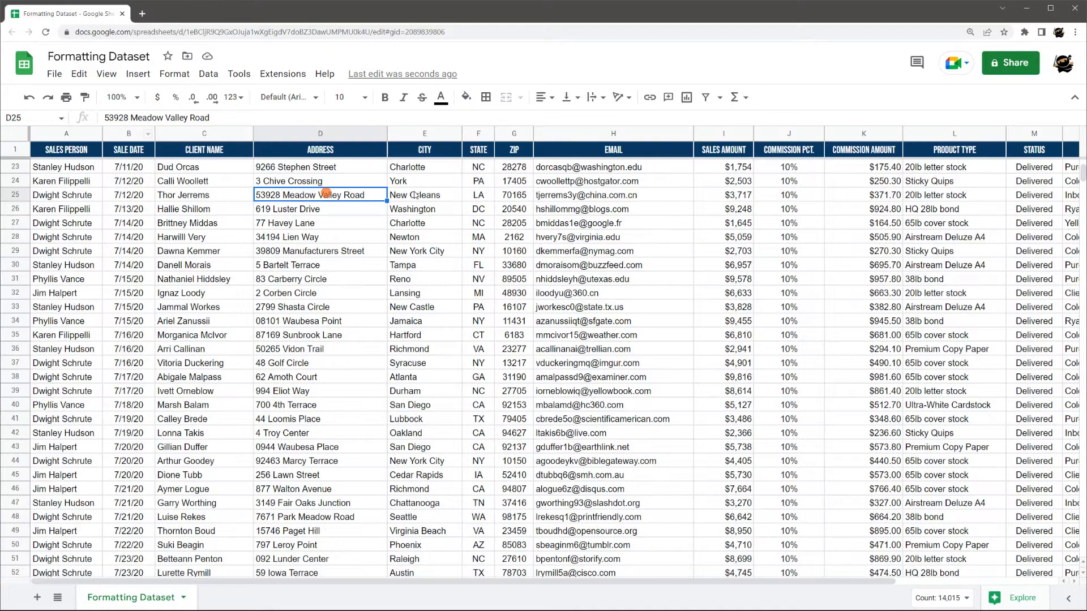
left_click(425, 194)
left_click(479, 194)
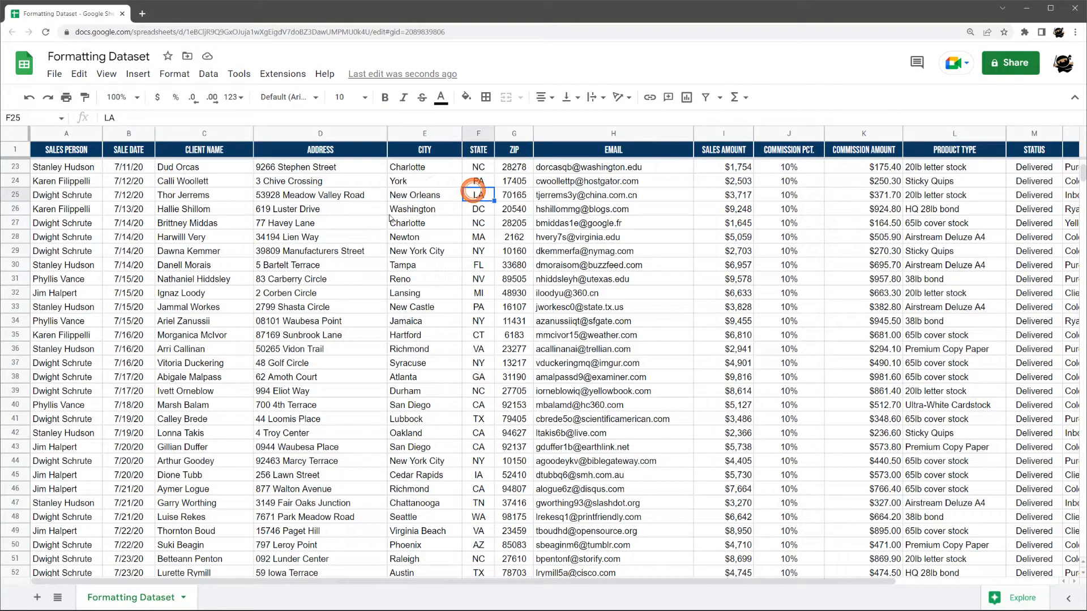
left_click(13, 134)
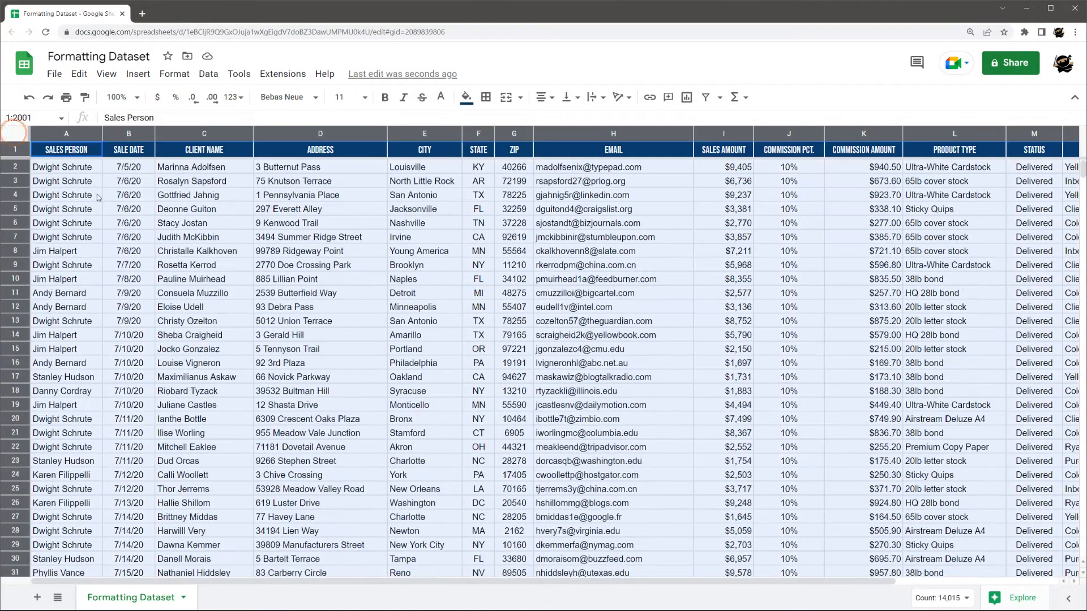
left_click(326, 265)
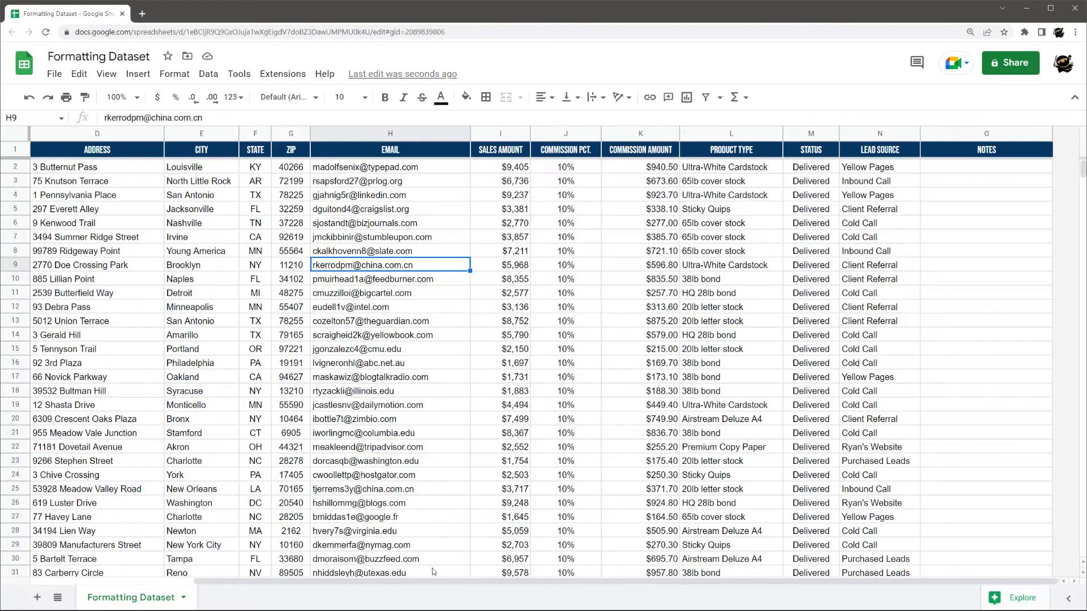
scroll(425, 340, "left", 5)
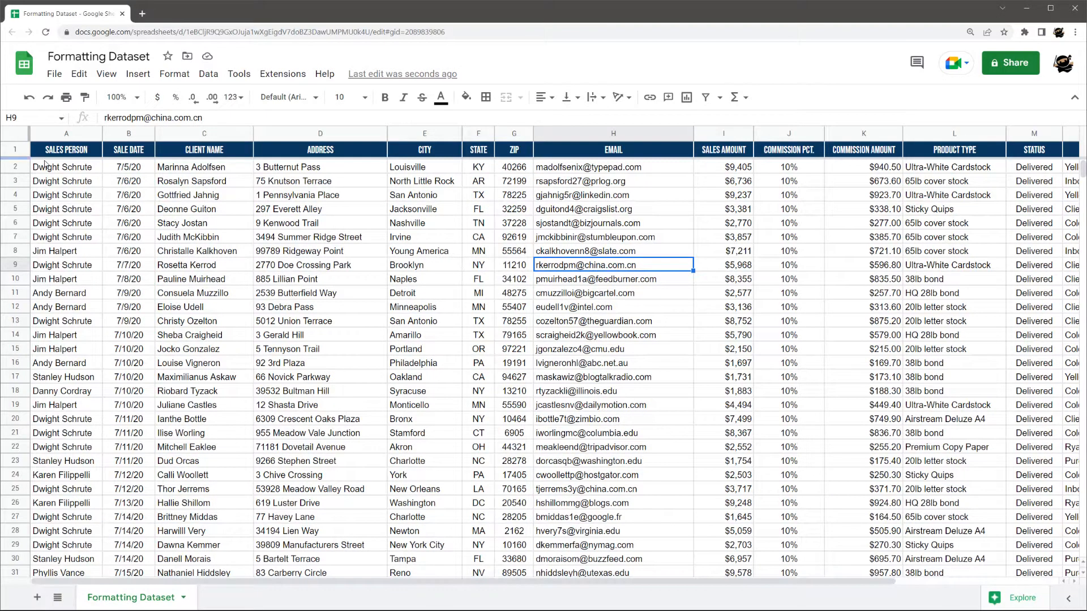
left_click(20, 136)
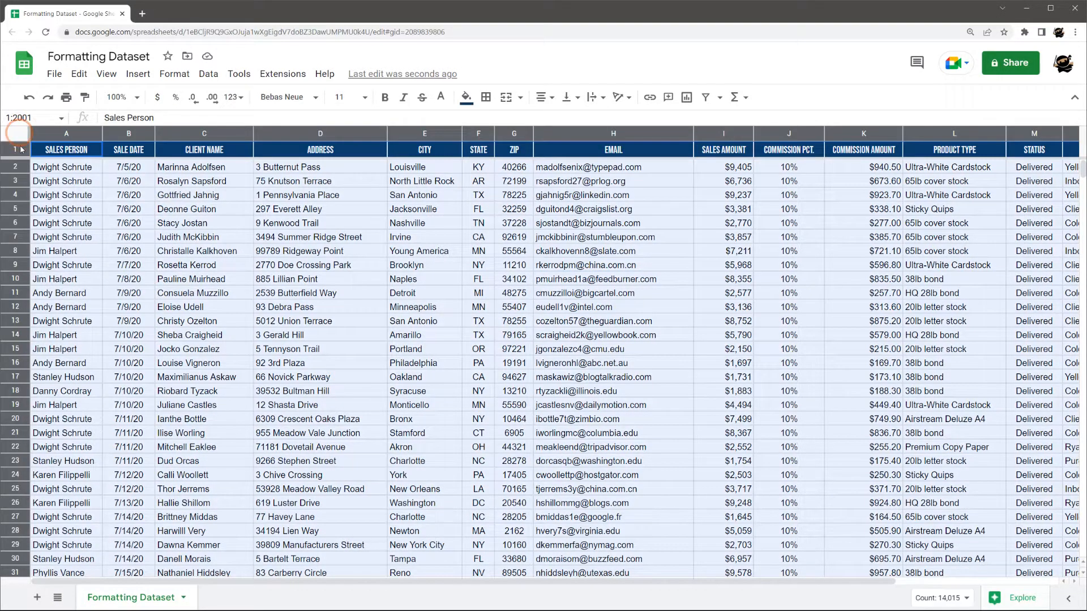
left_click(148, 175)
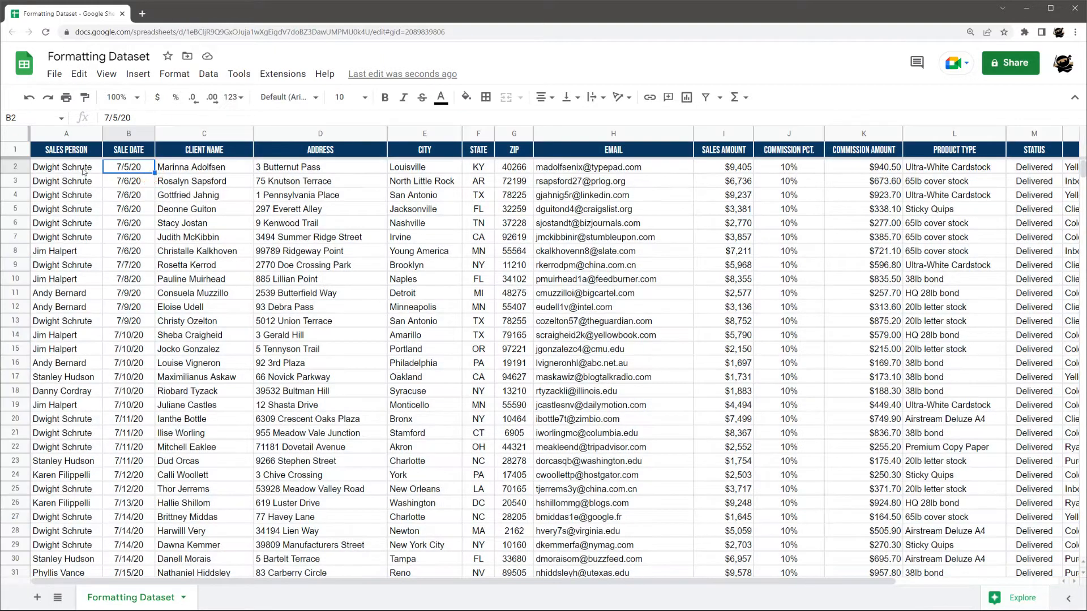
left_click(17, 137)
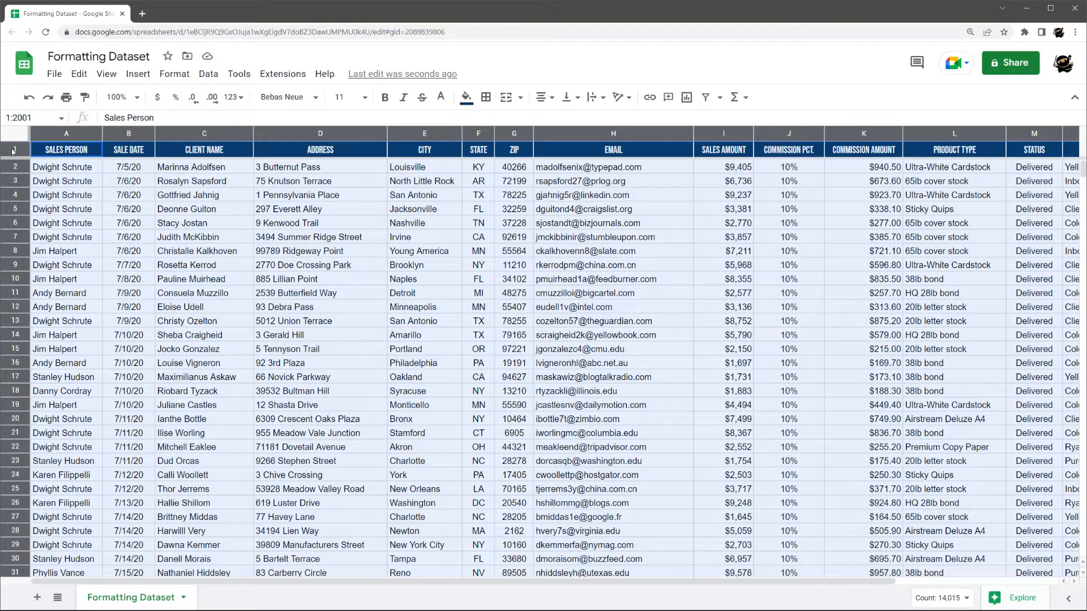
left_click(14, 150, "ctrl")
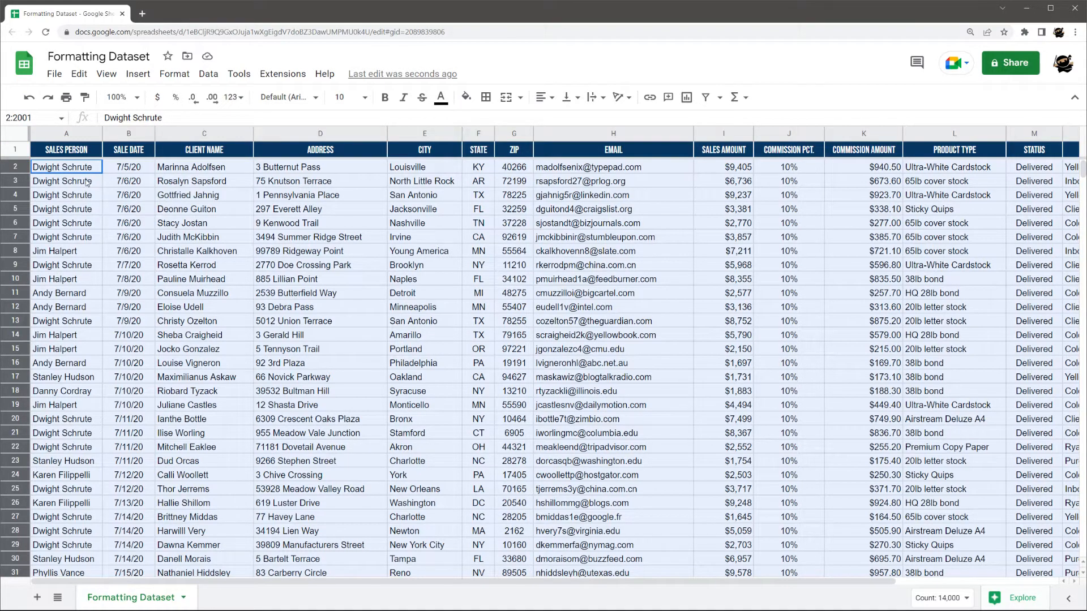
left_click(189, 214)
mouse_move(66, 133)
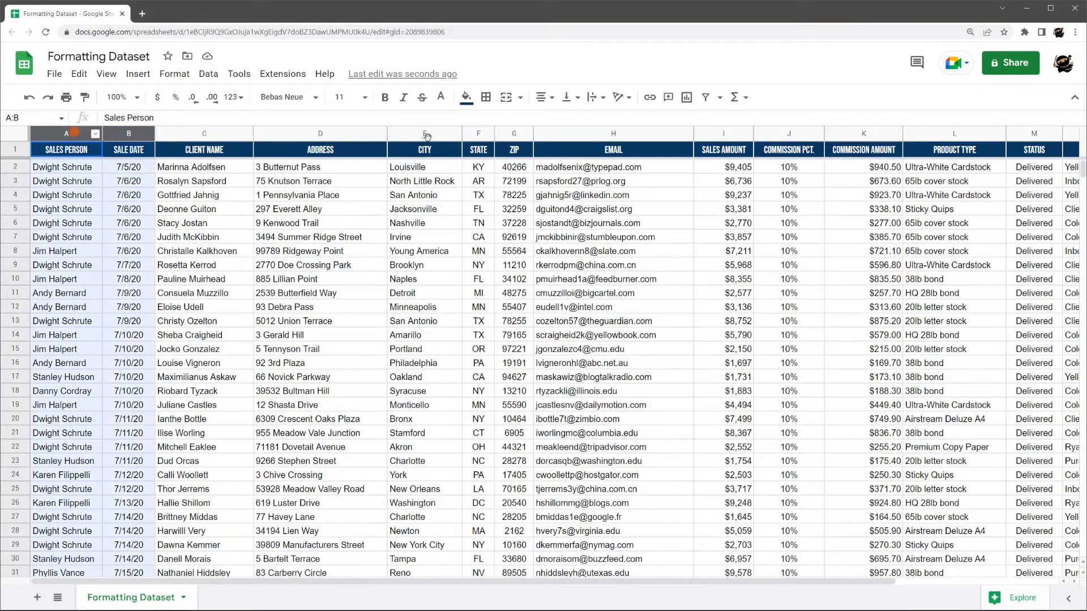
left_click_drag(66, 134, 788, 134)
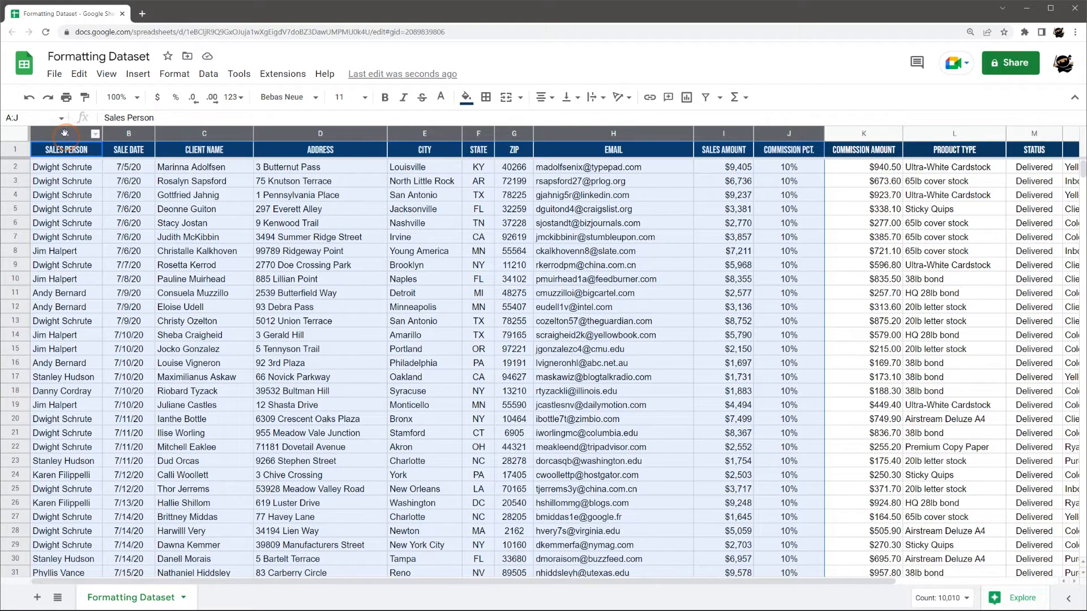
left_click(89, 175)
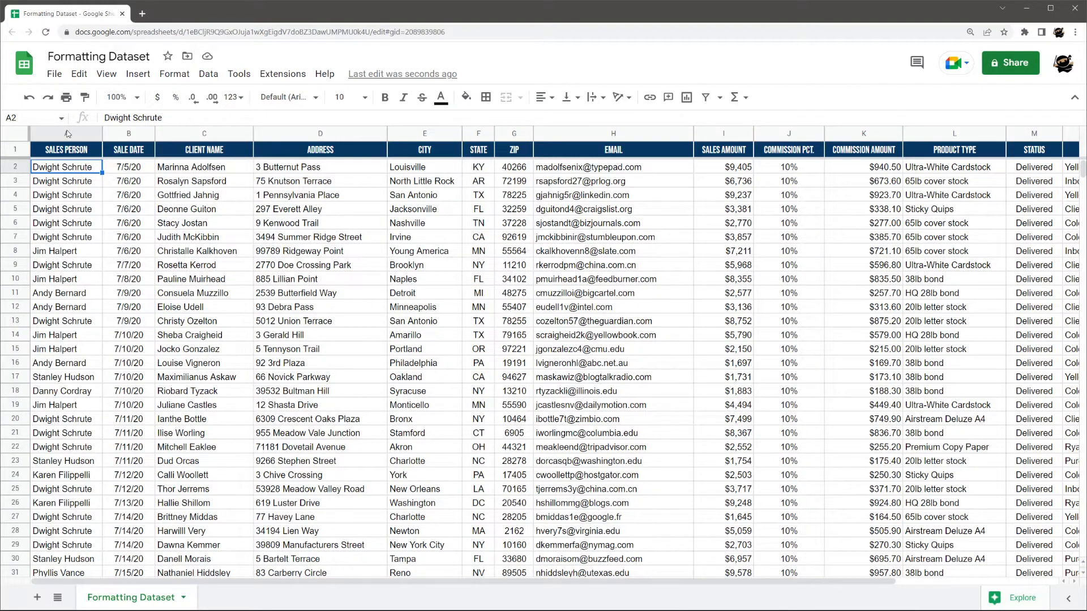
left_click_drag(67, 134, 613, 133)
left_click_drag(66, 150, 588, 156)
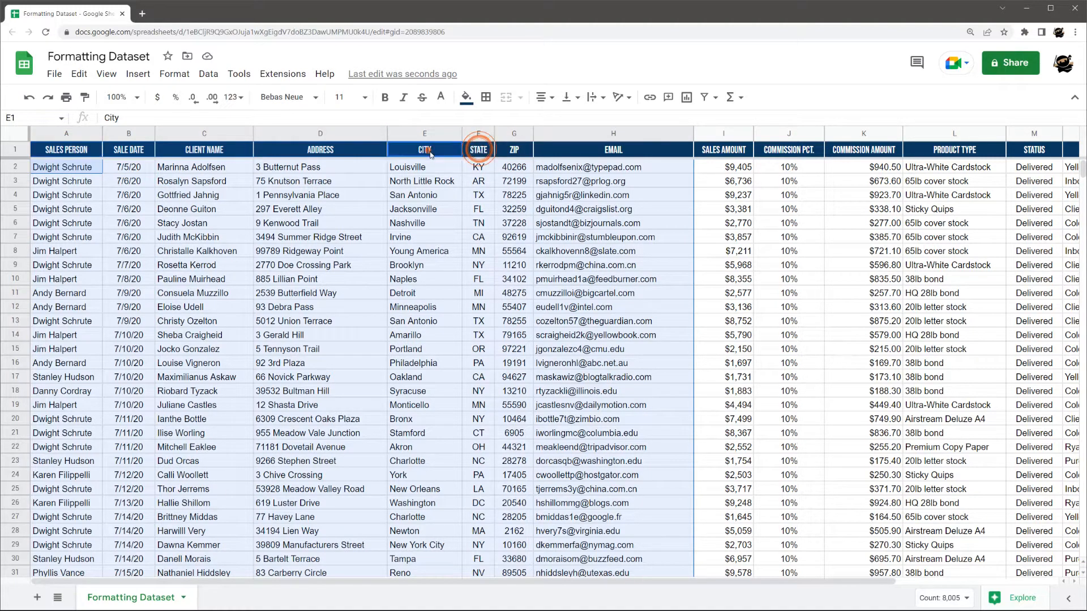
left_click_drag(514, 152, 321, 151)
left_click(478, 210)
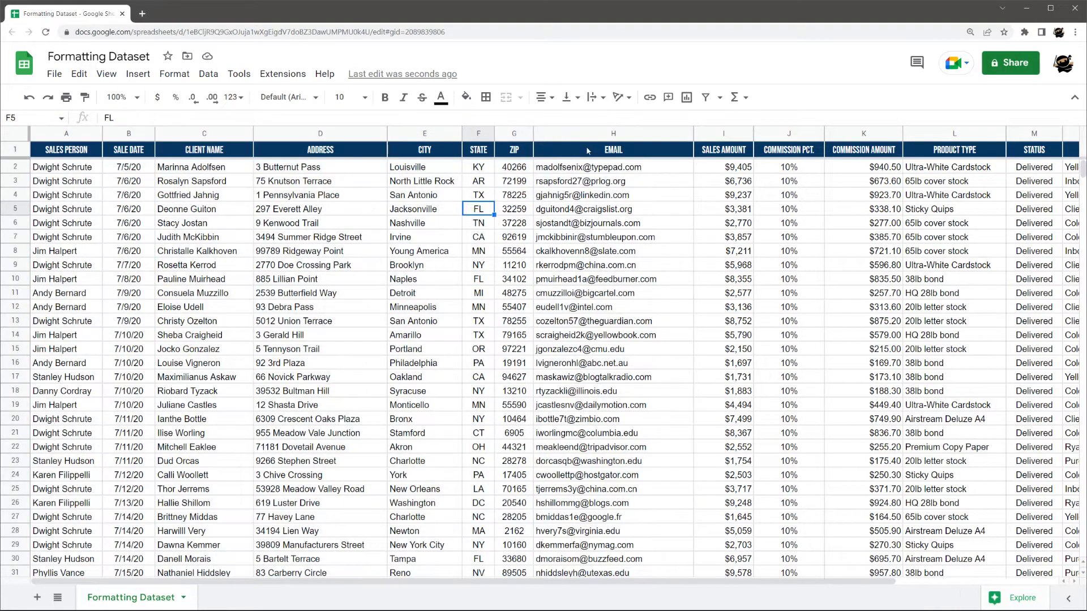
left_click(19, 136)
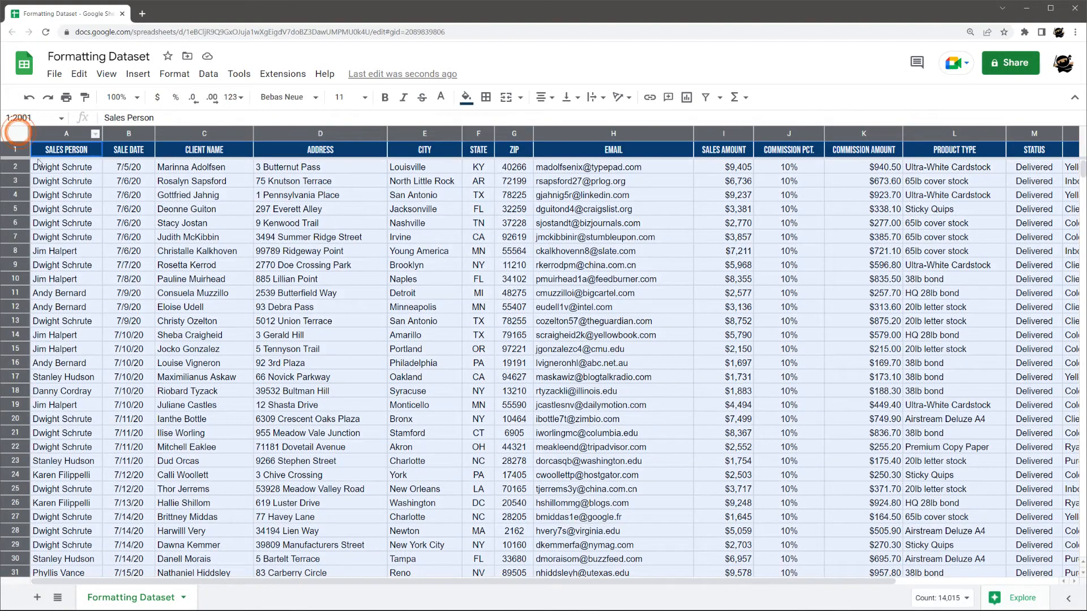
left_click_drag(129, 133, 198, 153, "shift")
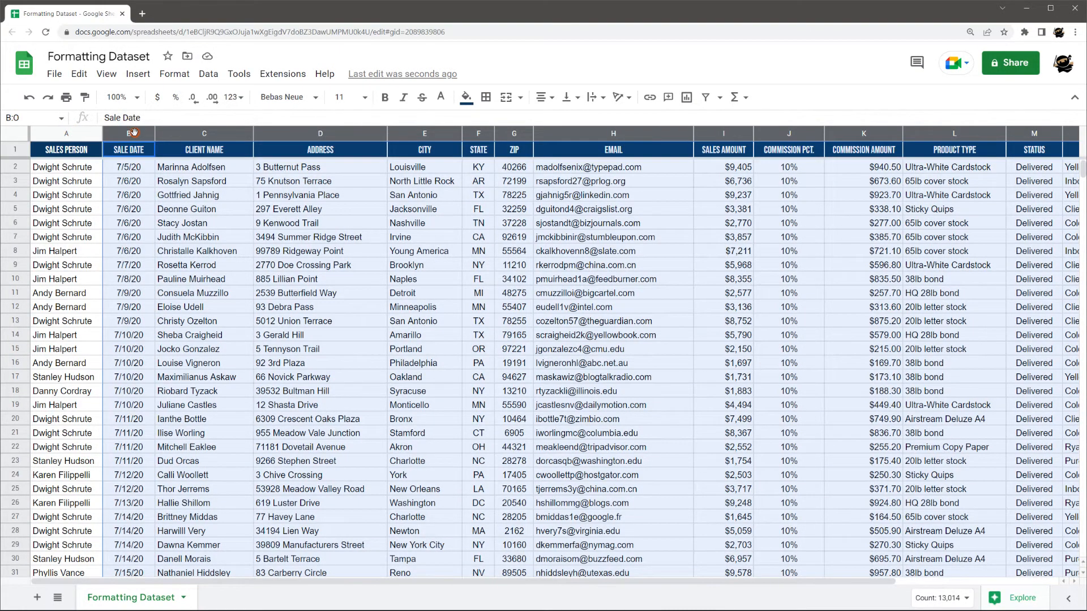
left_click(64, 167)
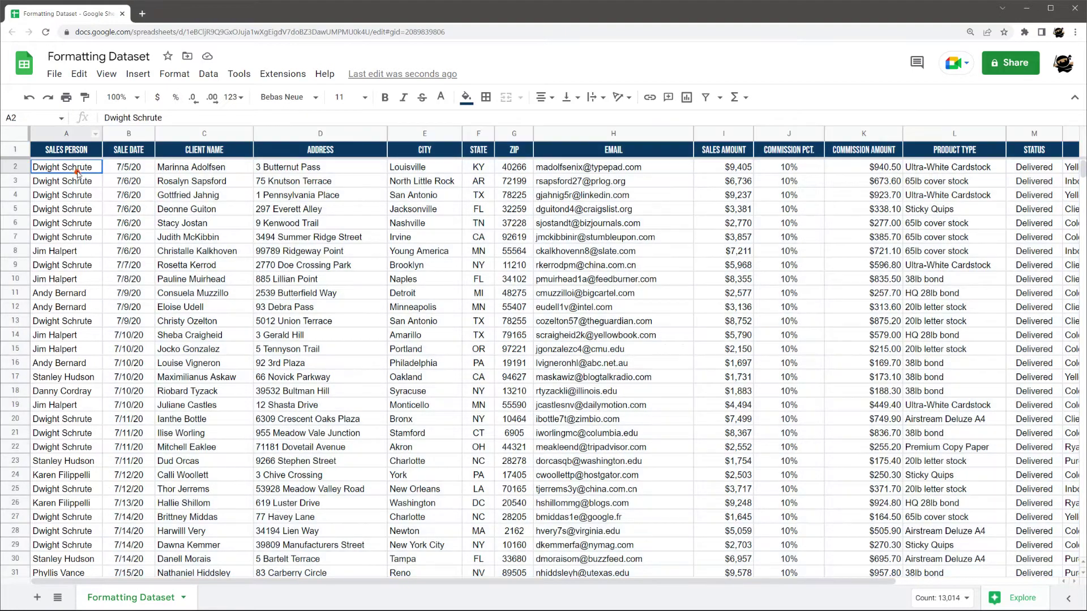
left_click(15, 136)
left_click(15, 150, "ctrl")
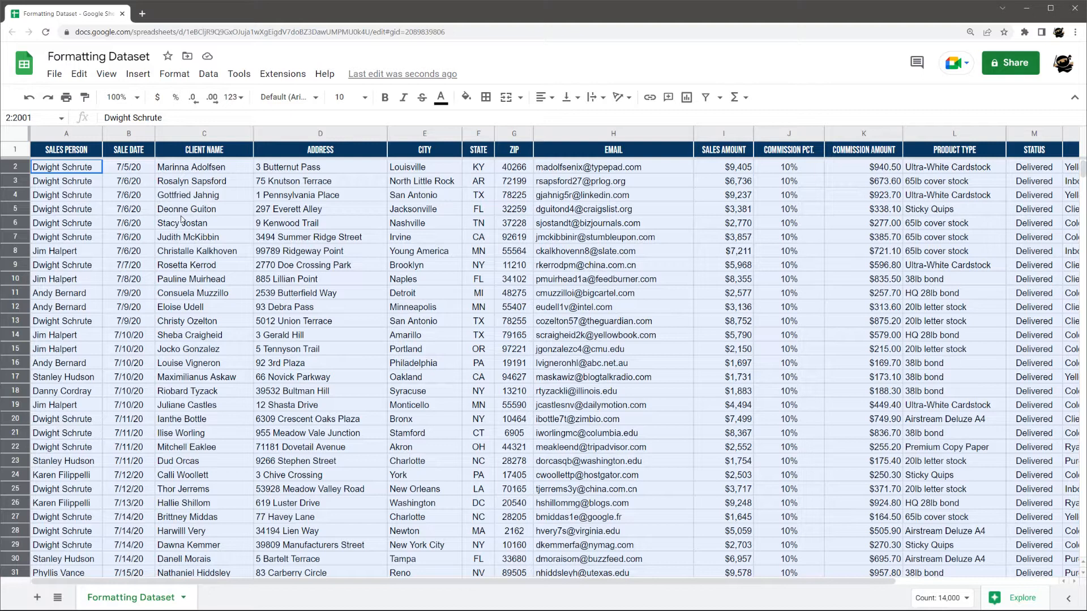
Apply Format > Alternating colors to rows 2:2001 with the Header option unchecked, default pale style.
left_click(173, 74)
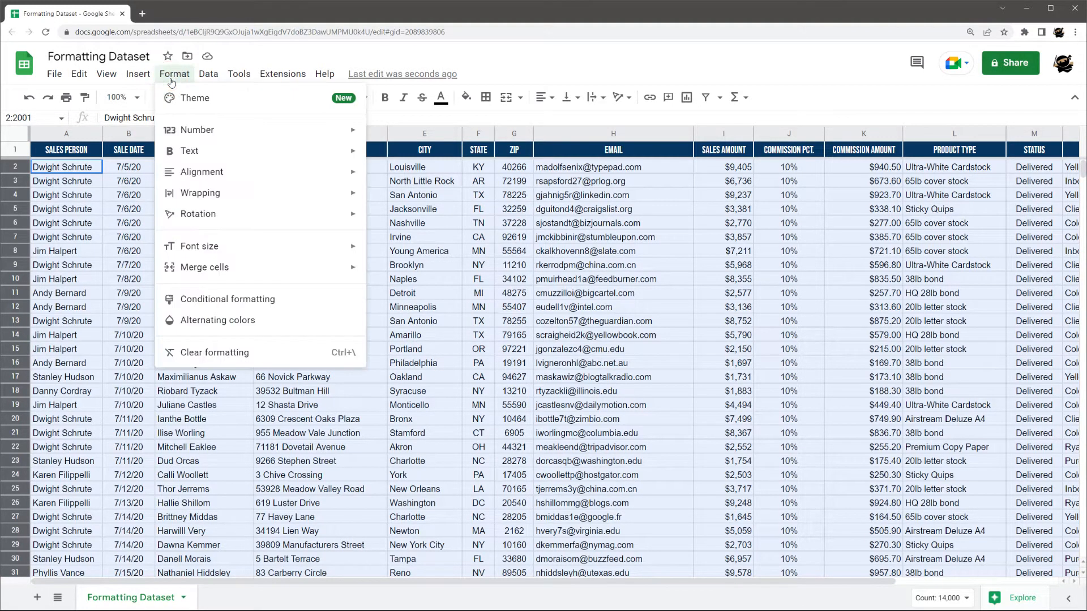
left_click(202, 321)
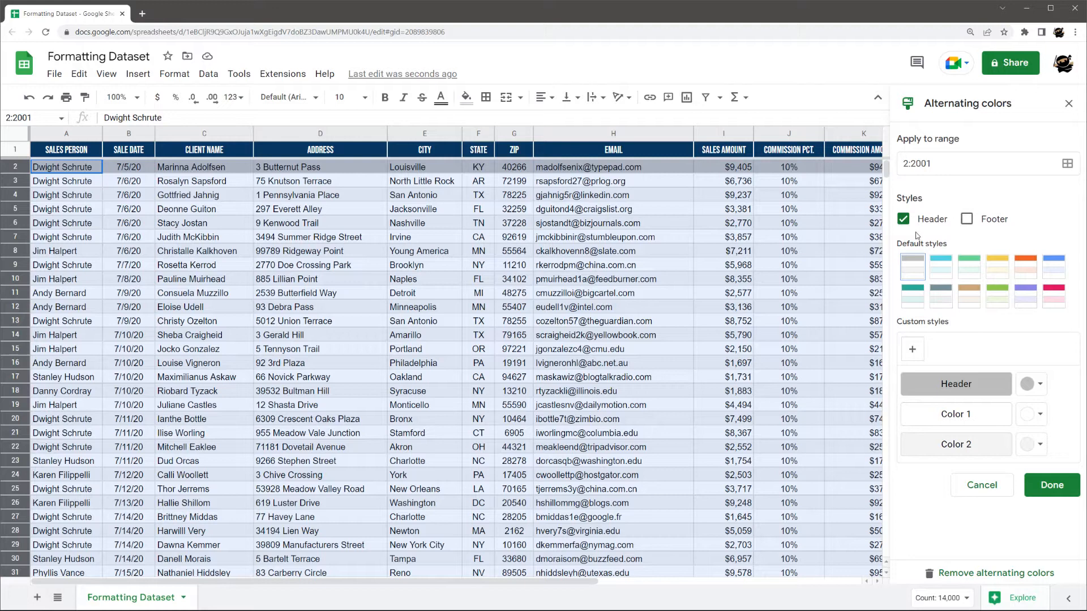
left_click(904, 219)
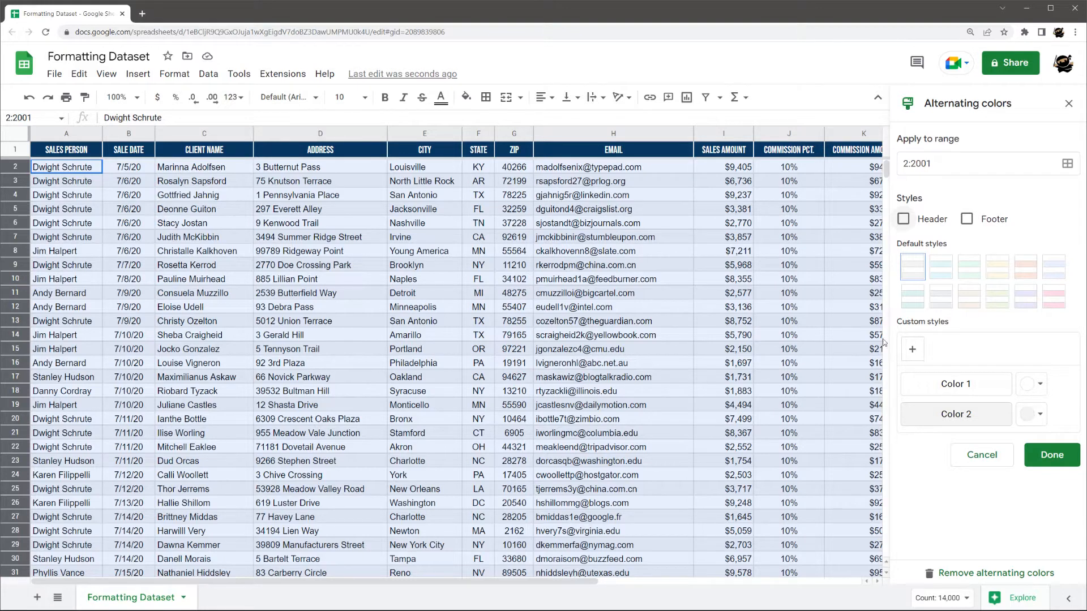
left_click(1051, 455)
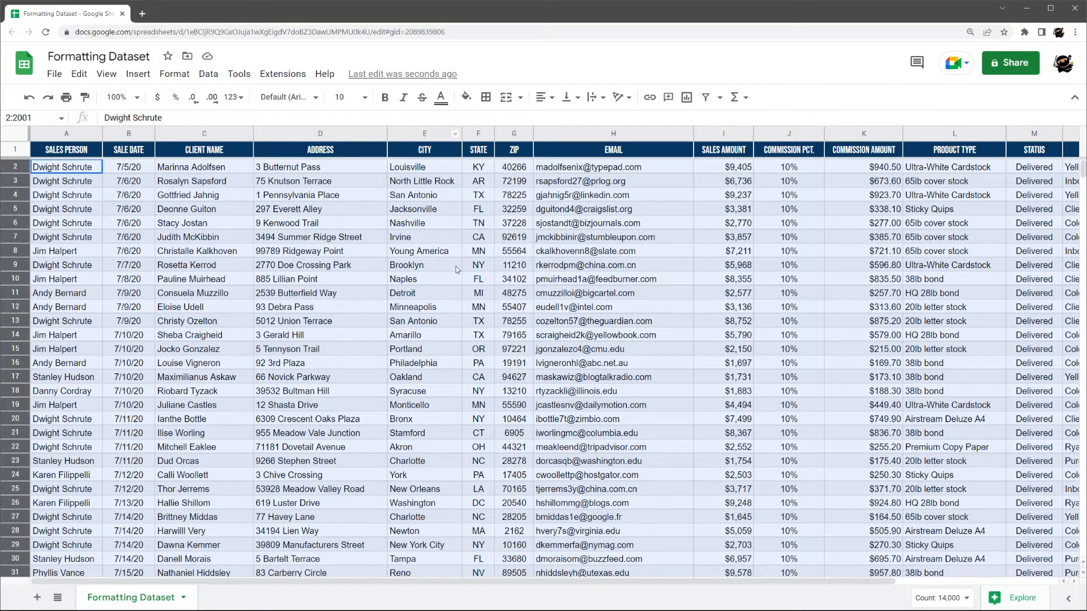
Uncheck Gridlines under View > Show so the sheet grid disappears.
left_click(105, 75)
mouse_move(130, 98)
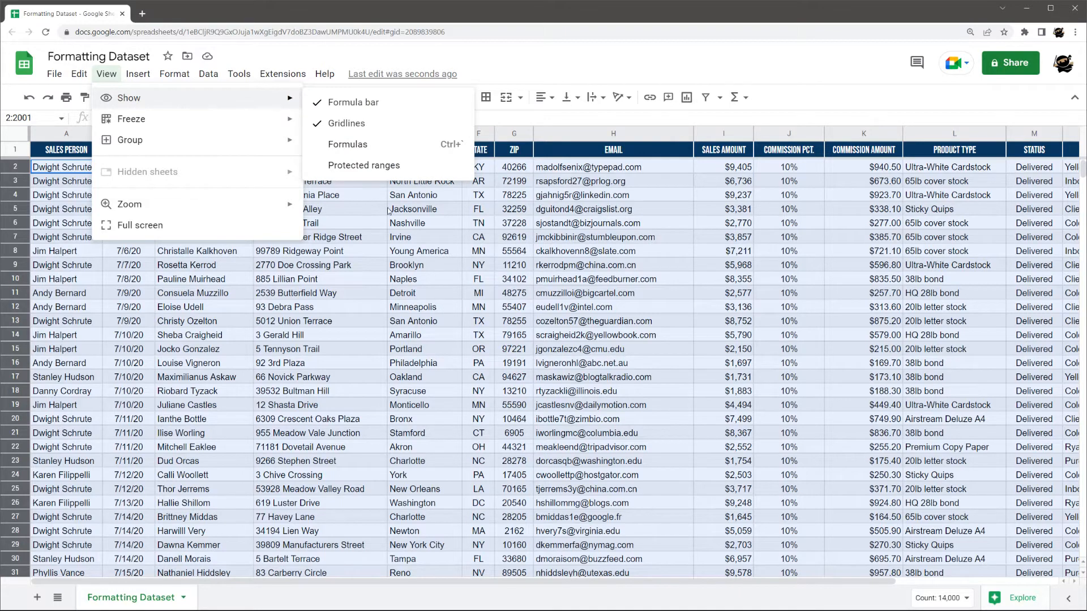
left_click(356, 124)
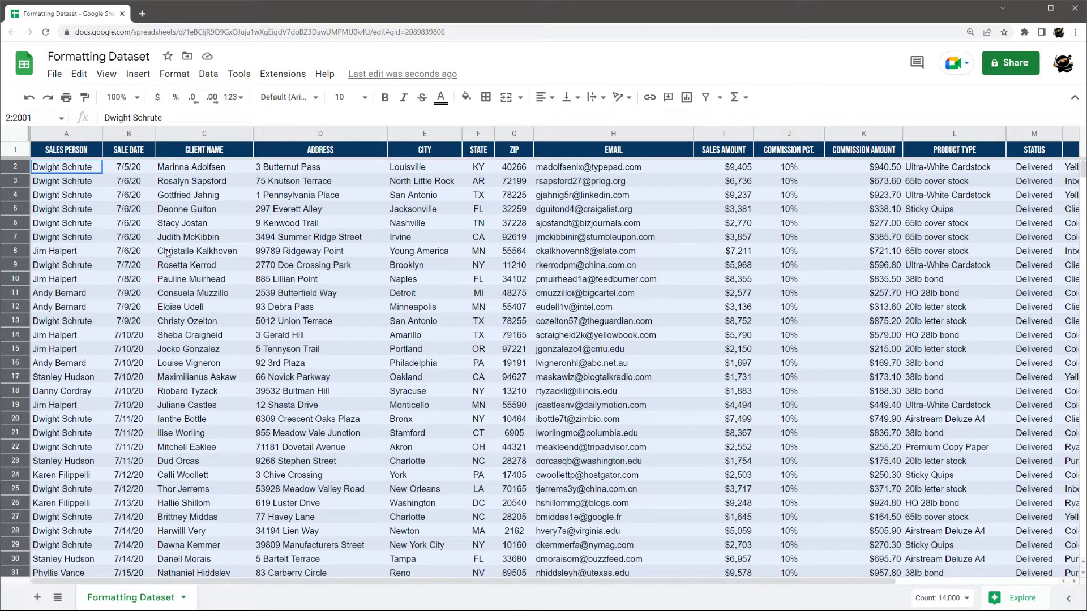
Pick a light border colour and thin line style, then add vertical borders to rows 2–2001.
left_click(485, 96)
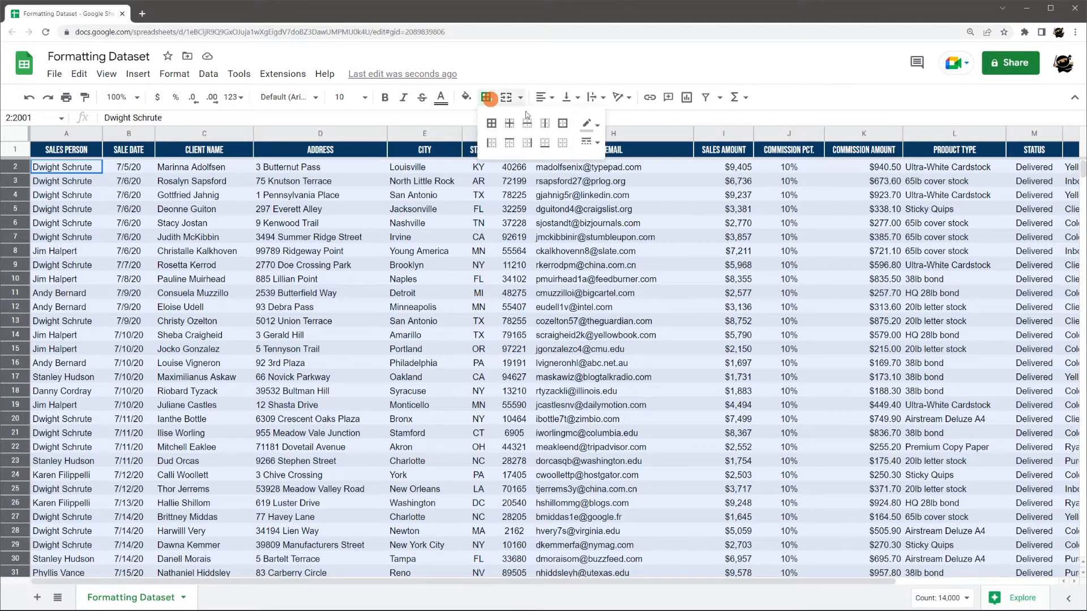
left_click(590, 125)
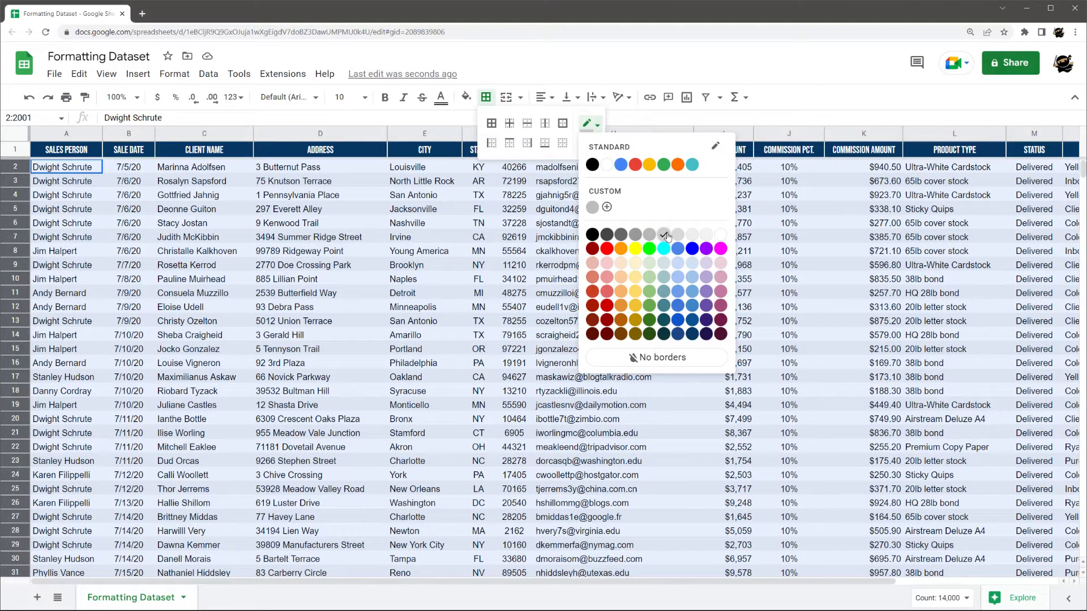
left_click(677, 236)
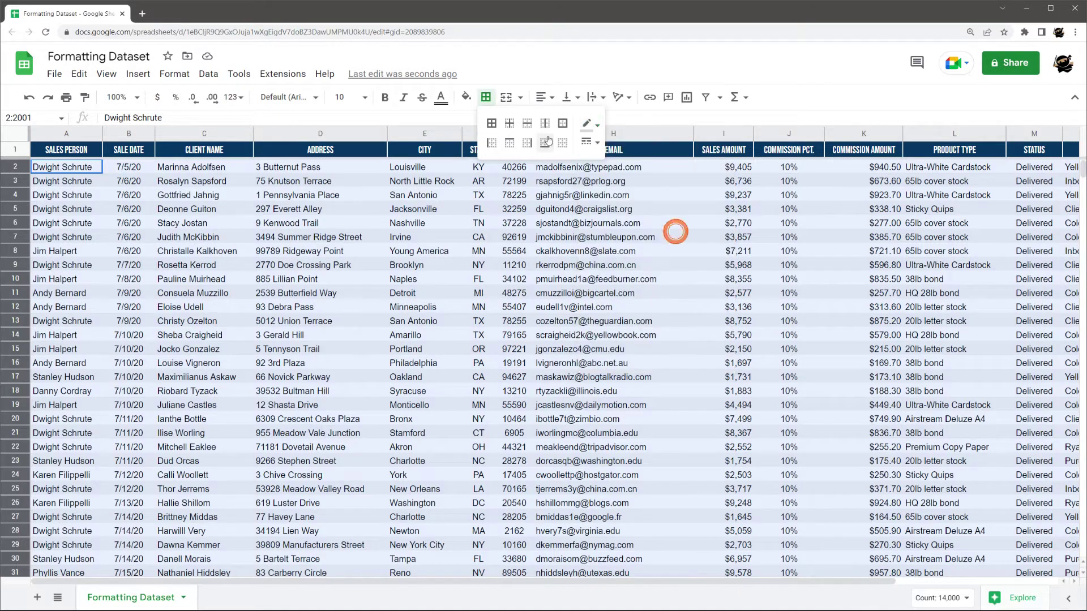
left_click(597, 143)
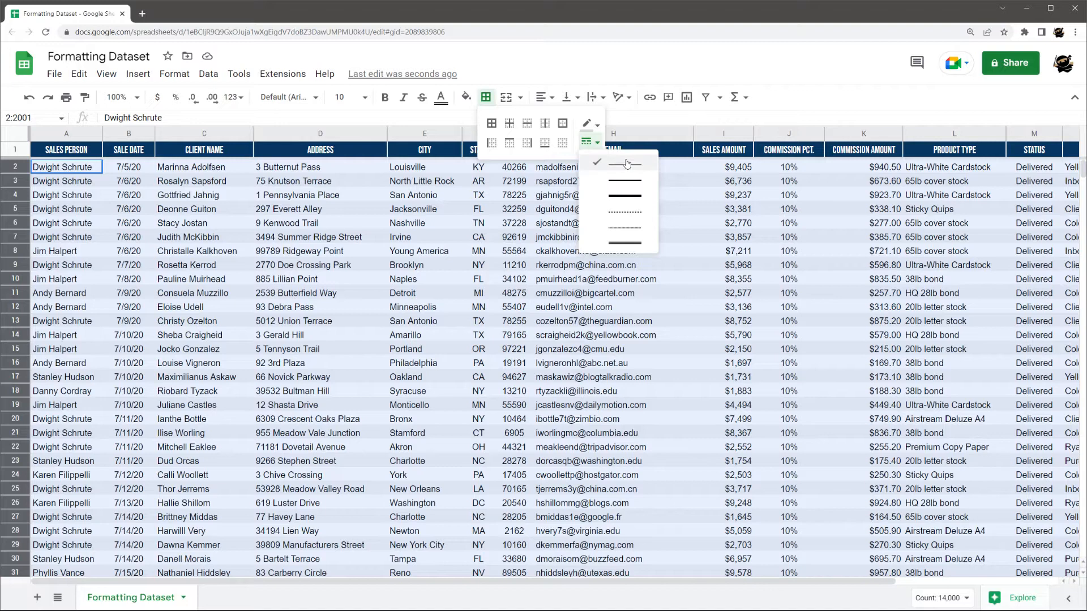
left_click(628, 163)
left_click(547, 125)
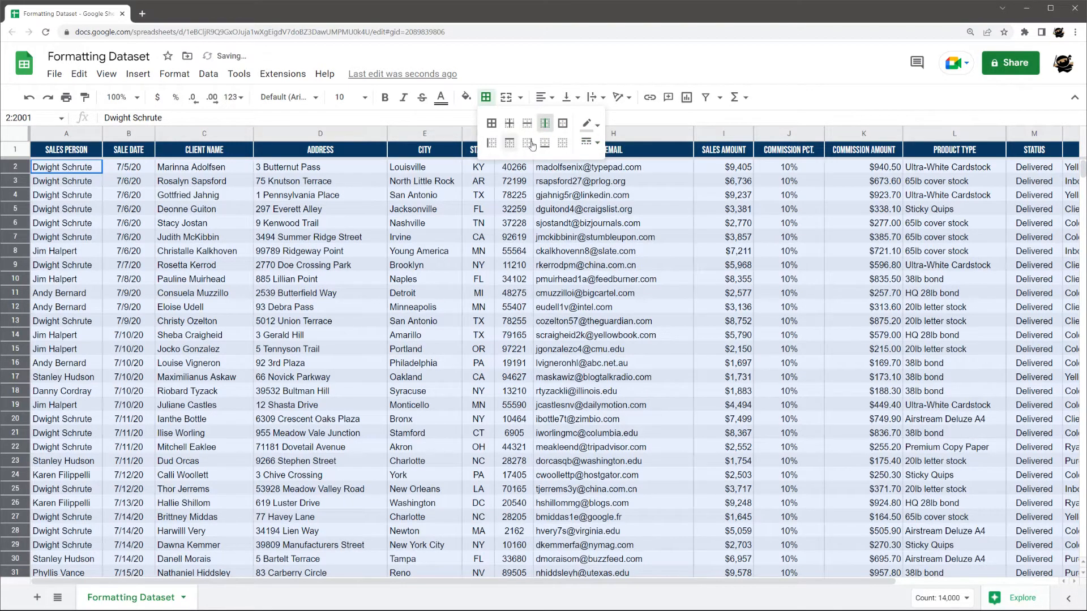
left_click(346, 181)
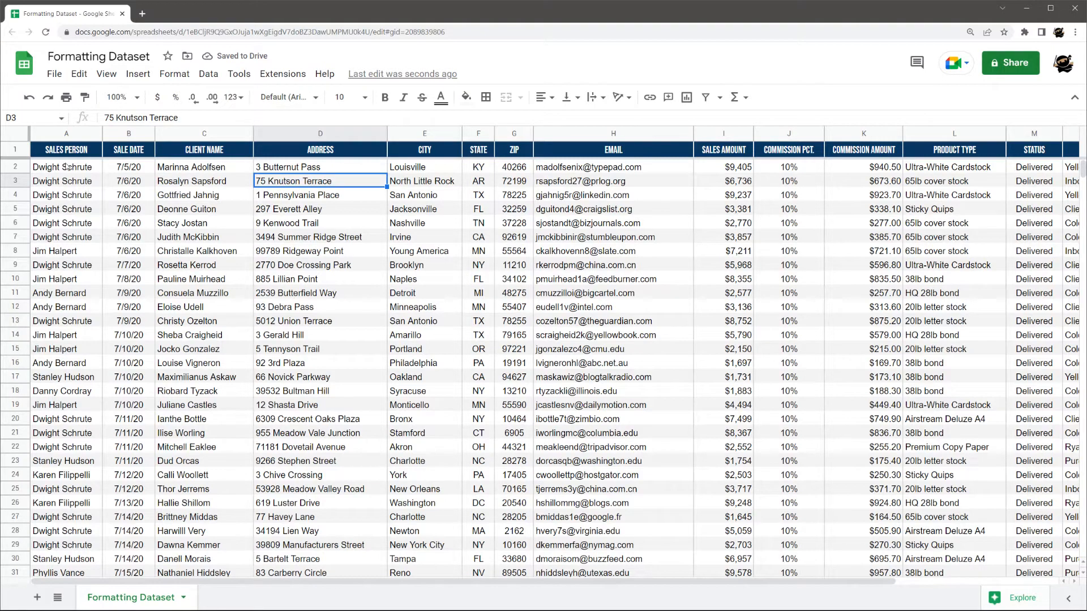
Try horizontal, all and inner borders on the data rows, then settle on vertical borders only.
left_click(15, 167, "ctrl+shift")
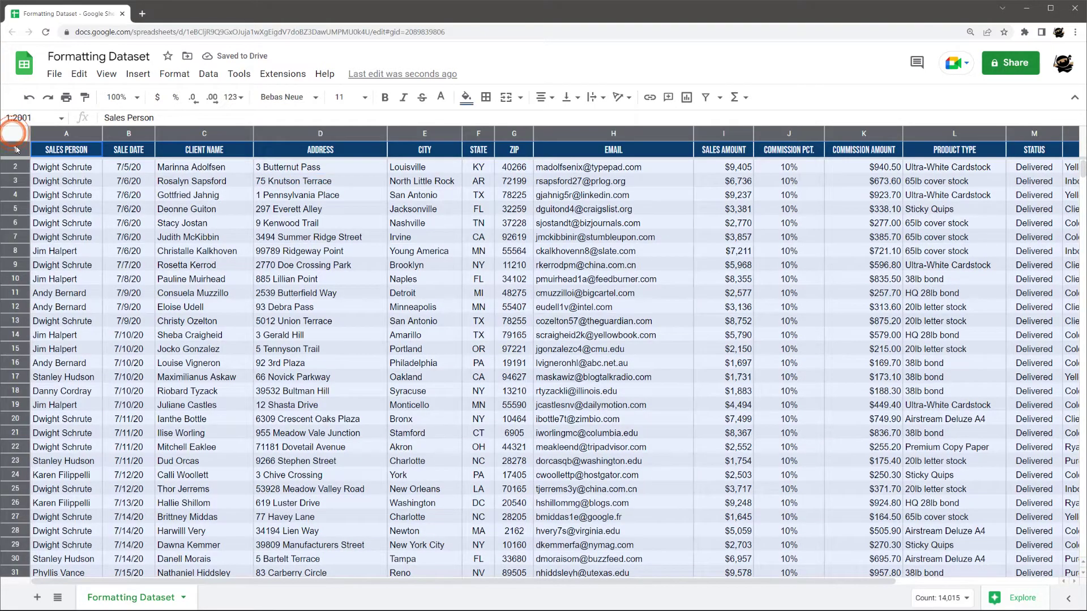
left_click(486, 97)
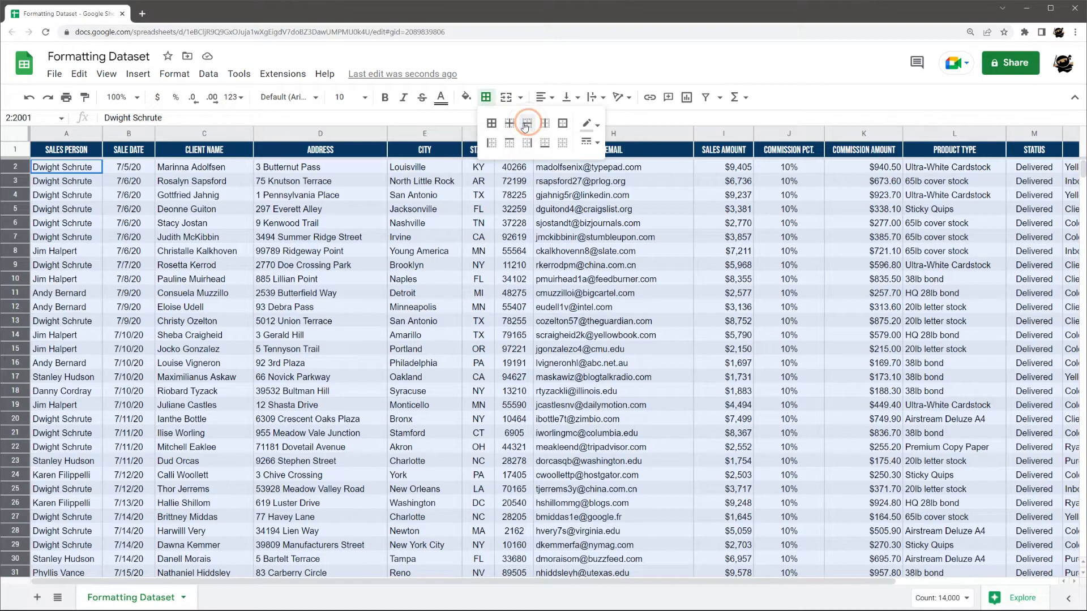
left_click(527, 125)
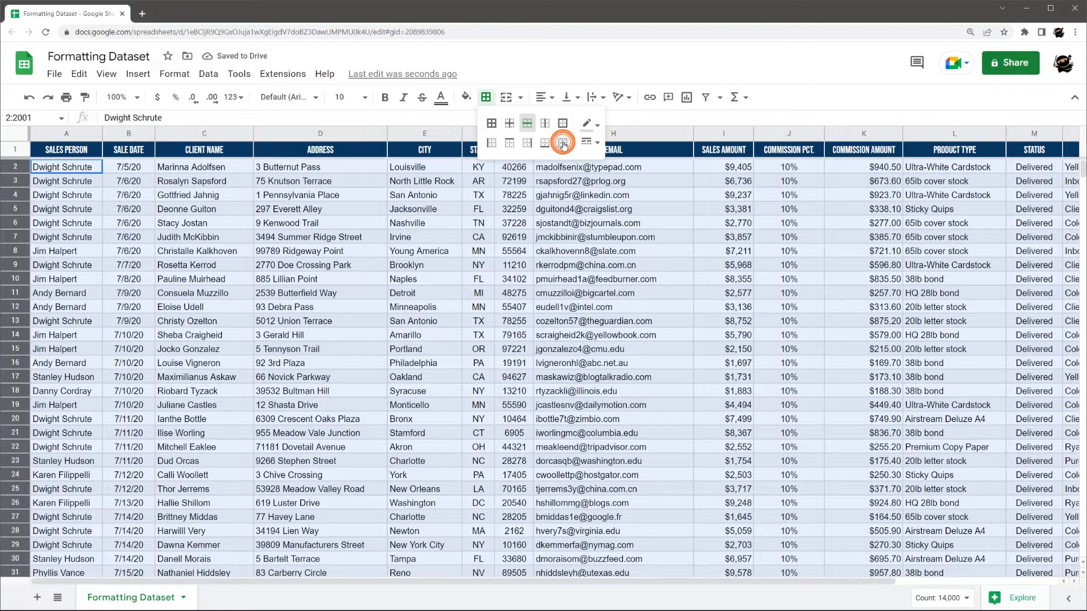
left_click(562, 143)
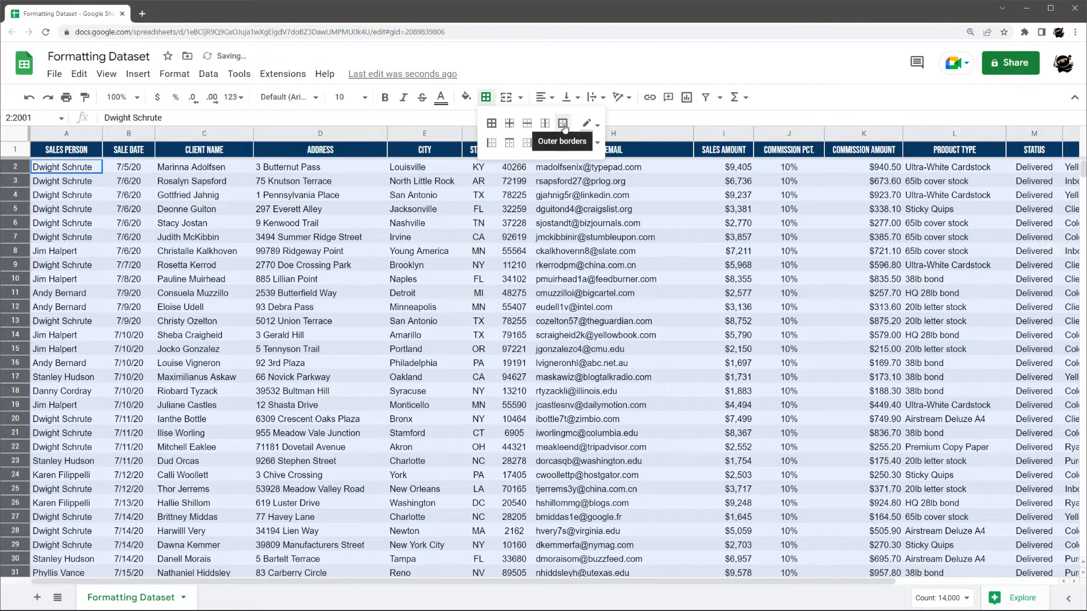
left_click(491, 124)
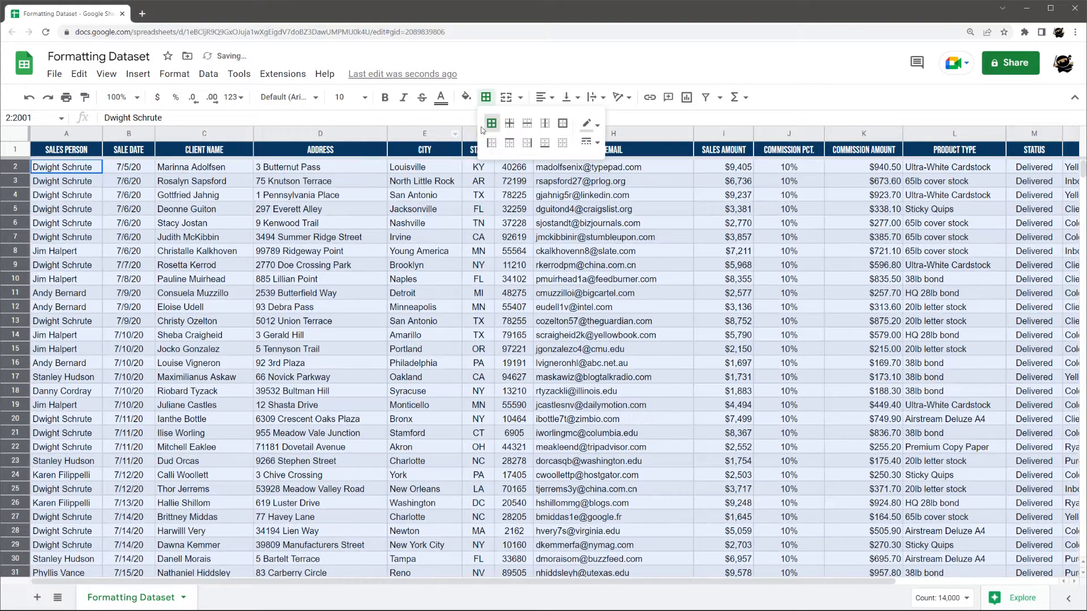
left_click(563, 145)
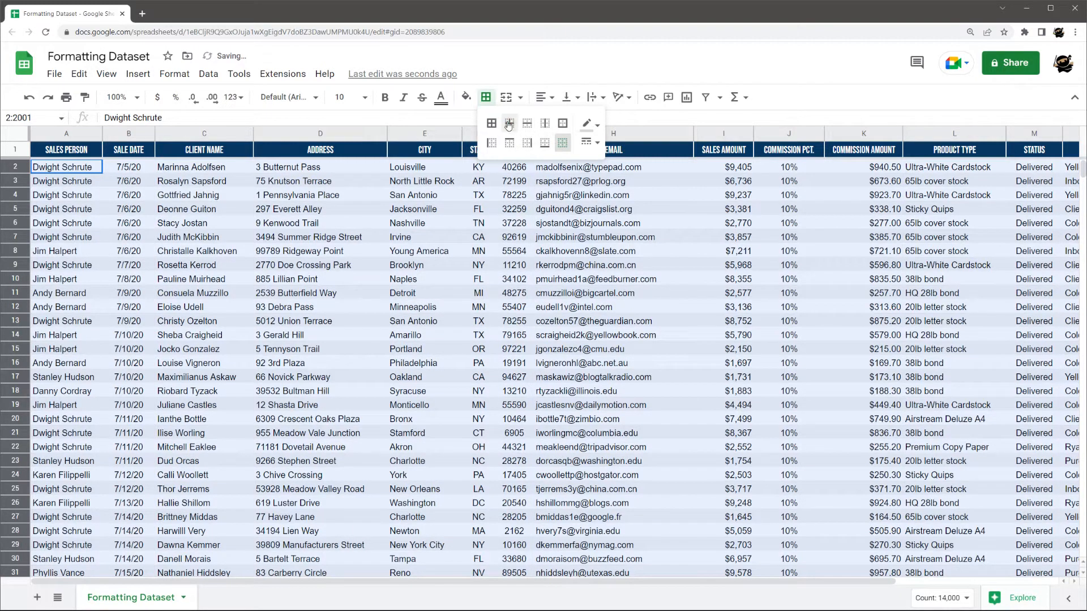
left_click(511, 125)
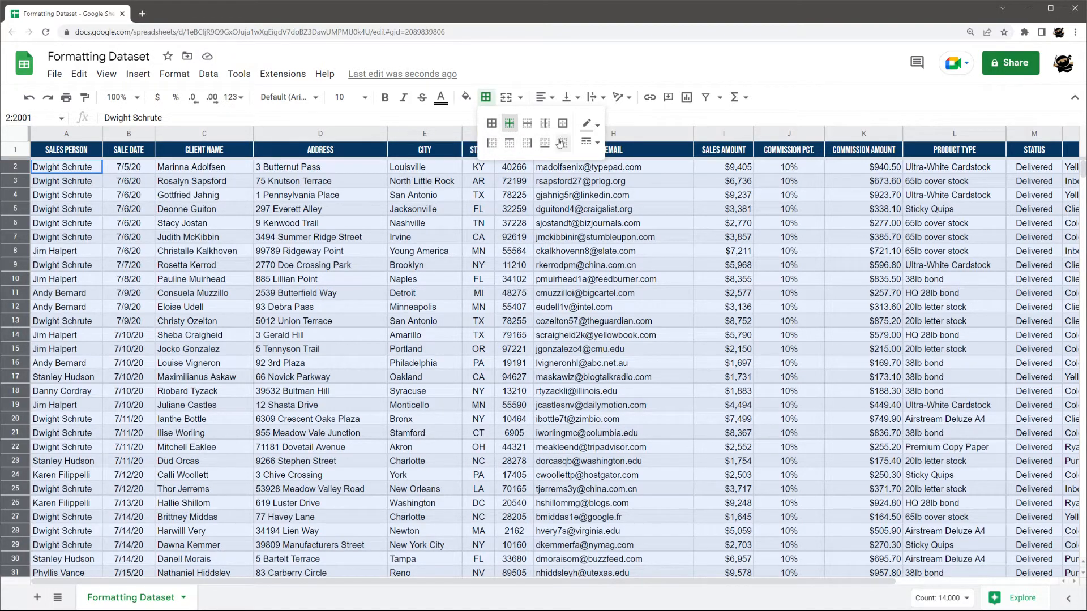
left_click(509, 124)
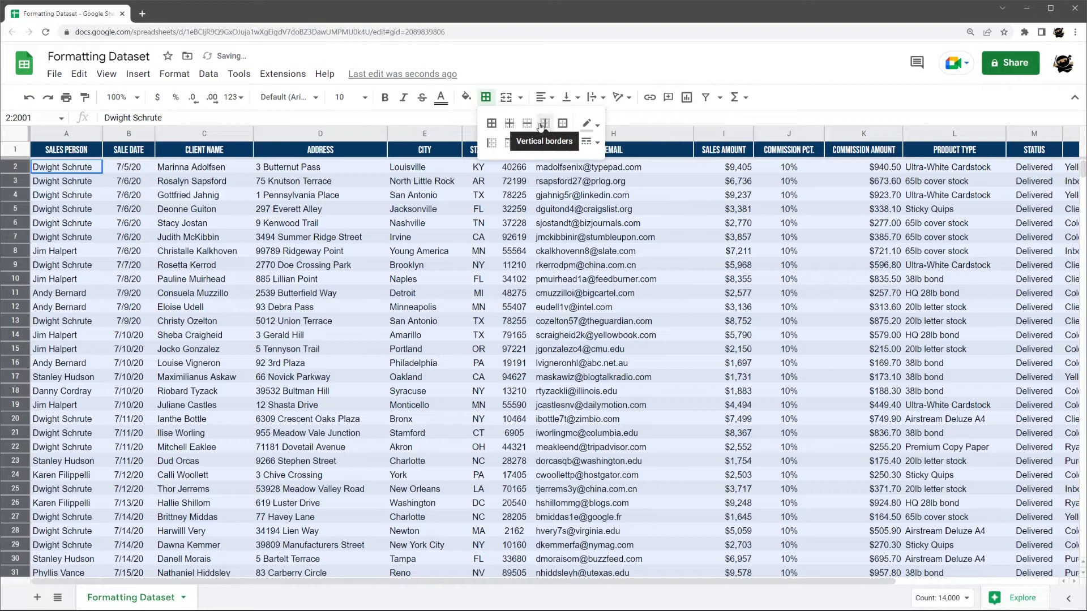
left_click(528, 124)
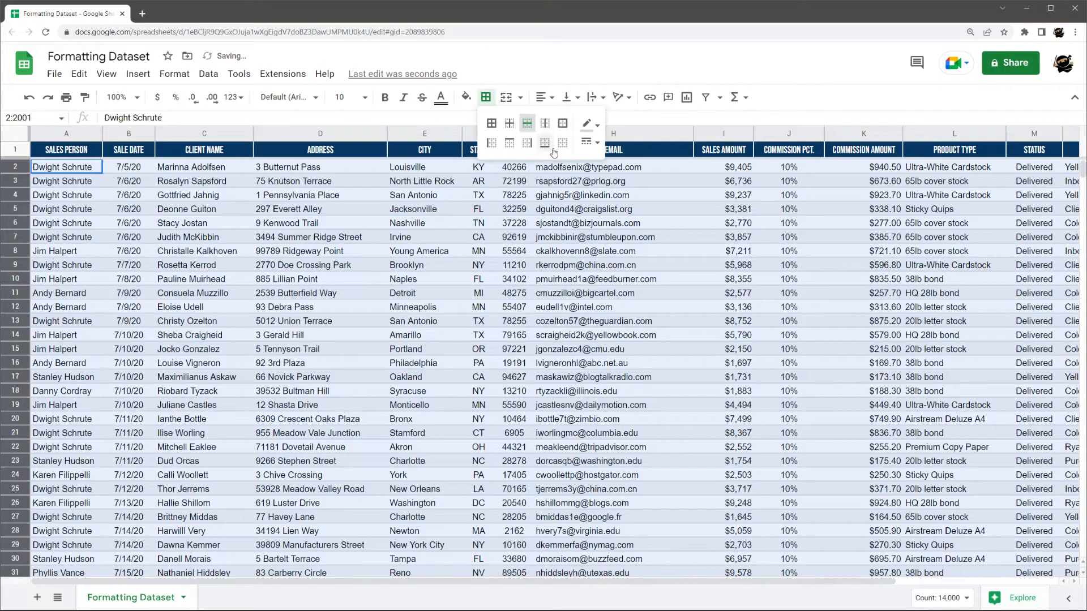
left_click(544, 124)
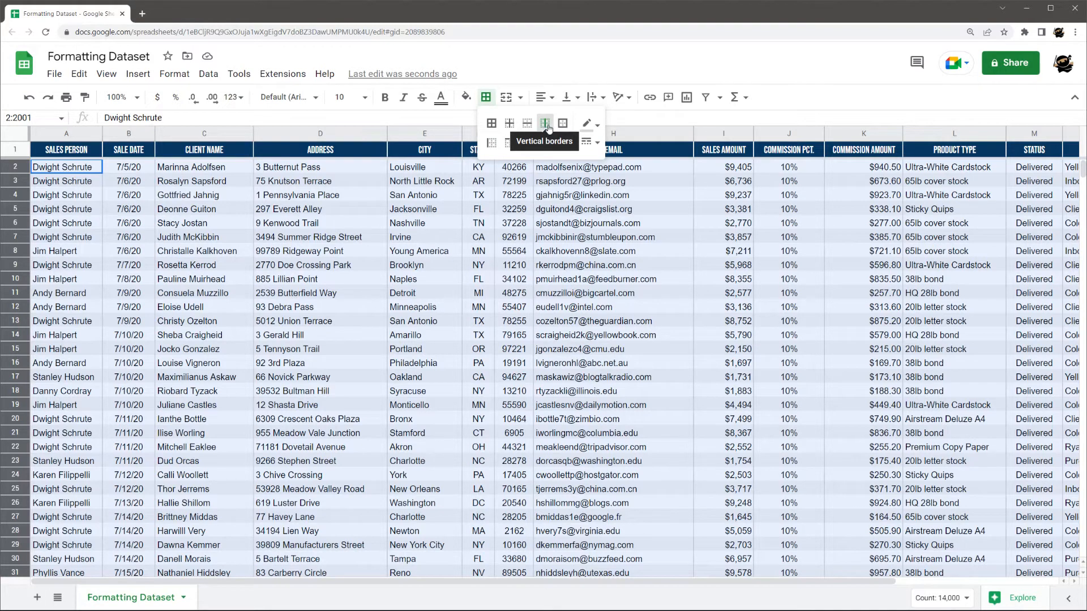
left_click(594, 222)
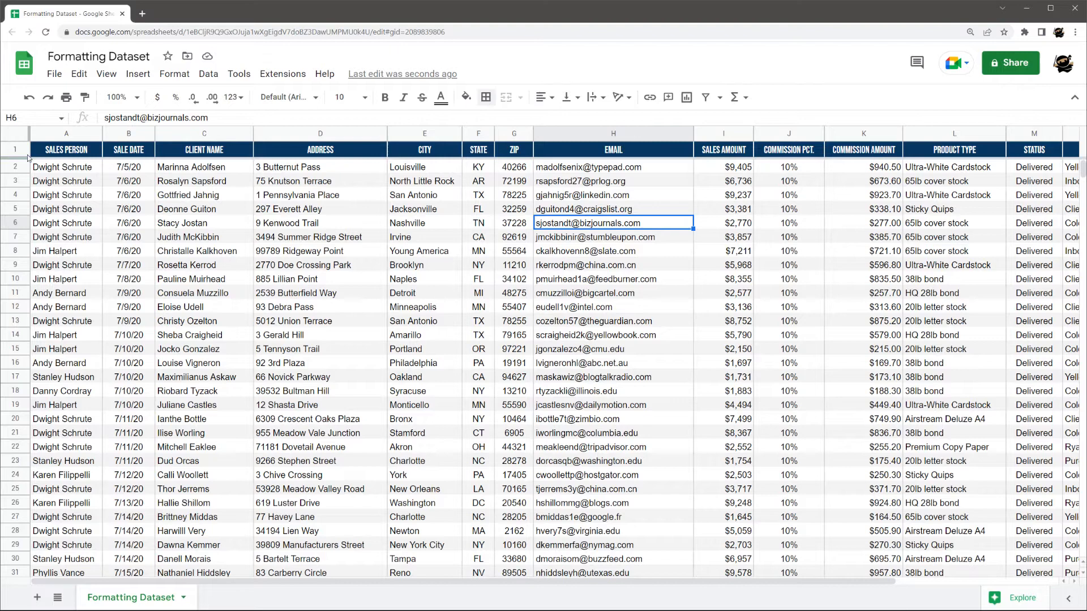
left_click_drag(351, 581, 261, 586)
After glancing at alignment options, select row 1 and drag its bottom edge down for a taller header.
left_click(128, 134)
left_click(544, 98)
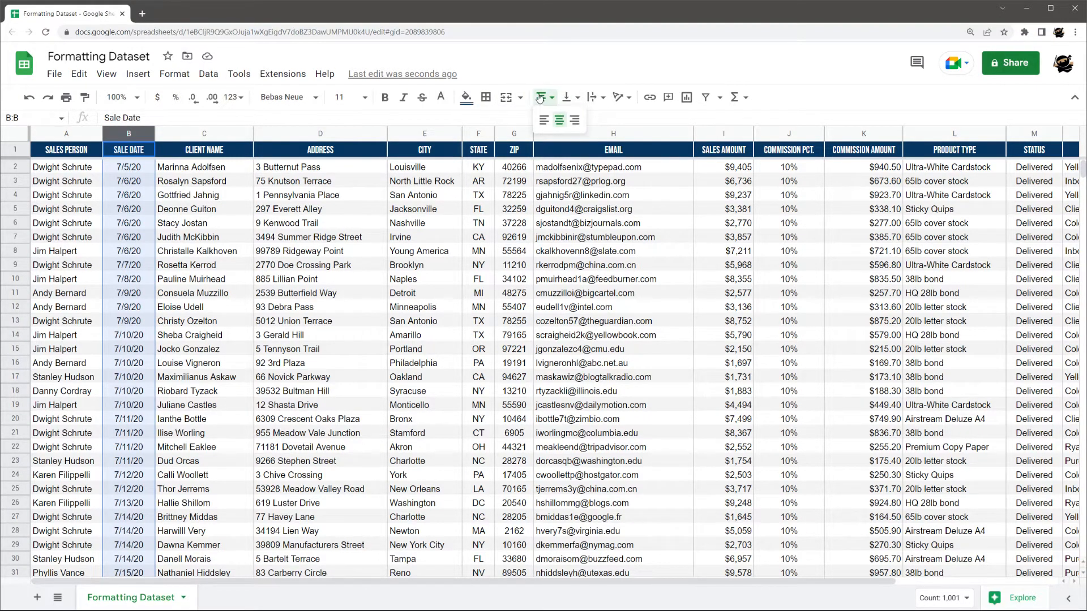
left_click(204, 196)
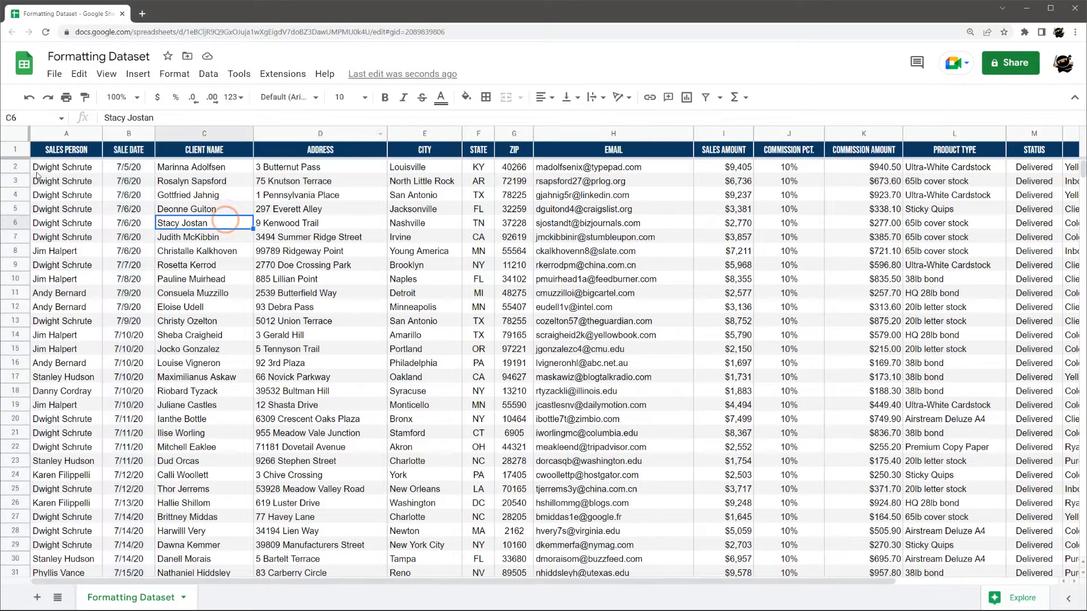
left_click(62, 167)
left_click(14, 140)
left_click(61, 196)
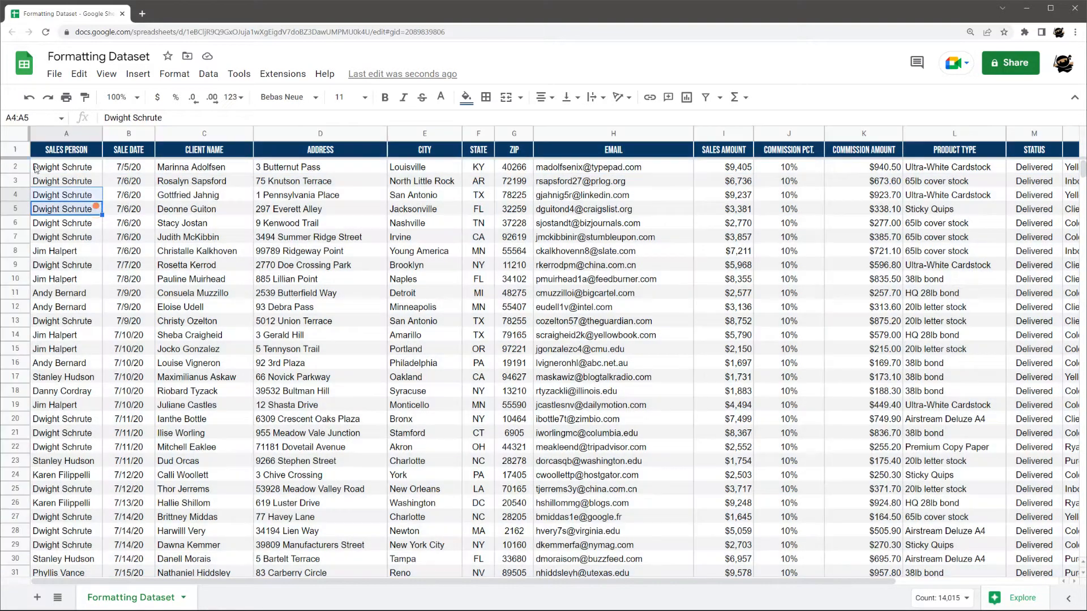
left_click(14, 151)
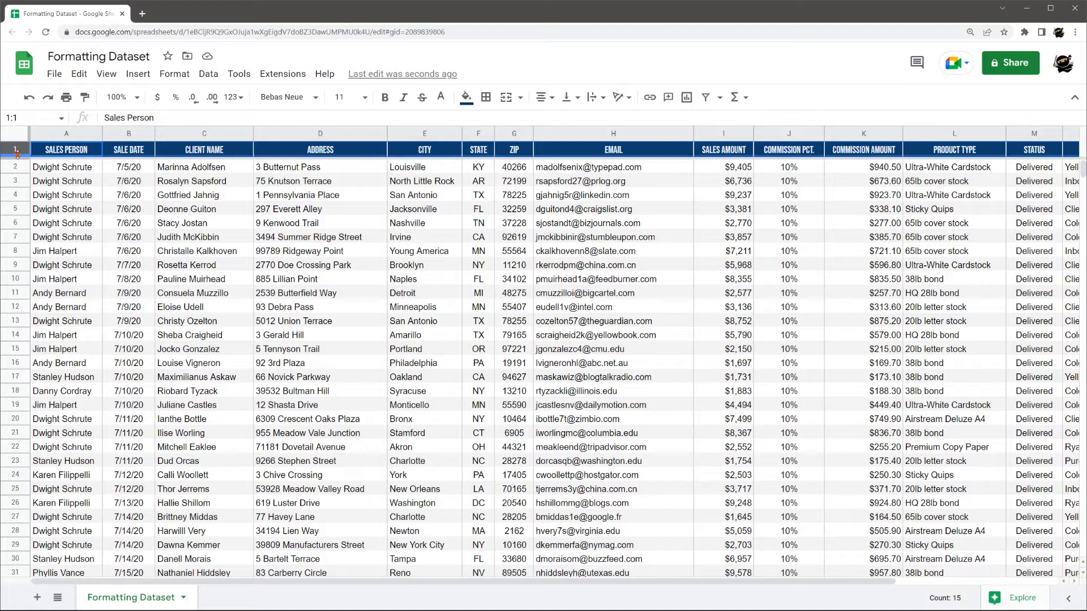
left_click_drag(14, 159, 14, 166)
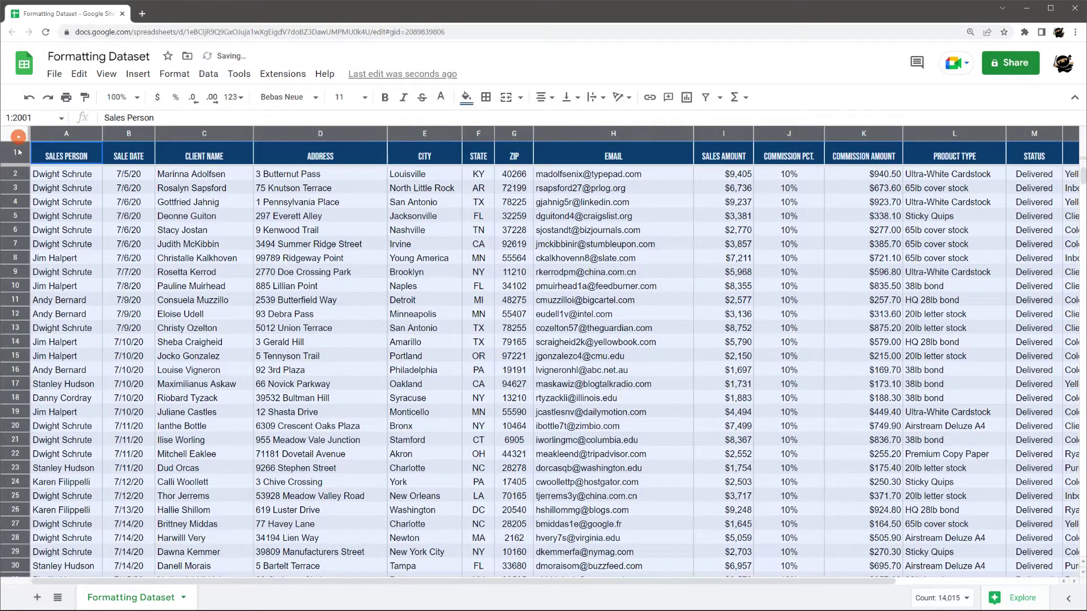
Resize rows 2–2001 to a new pixel height and set their vertical alignment to Middle.
left_click(15, 175, "ctrl+shift")
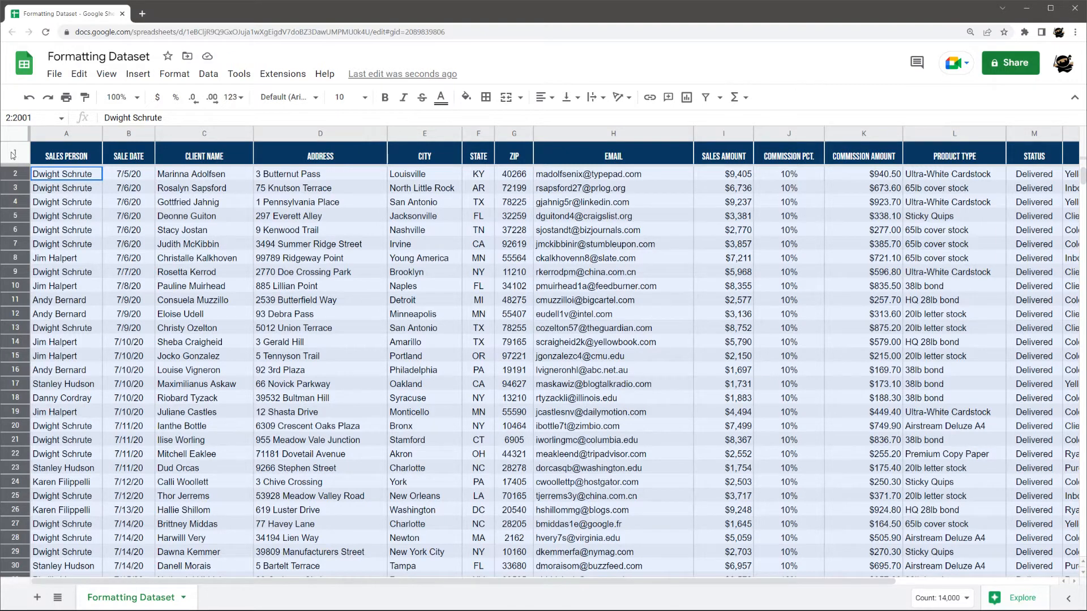
right_click(27, 216)
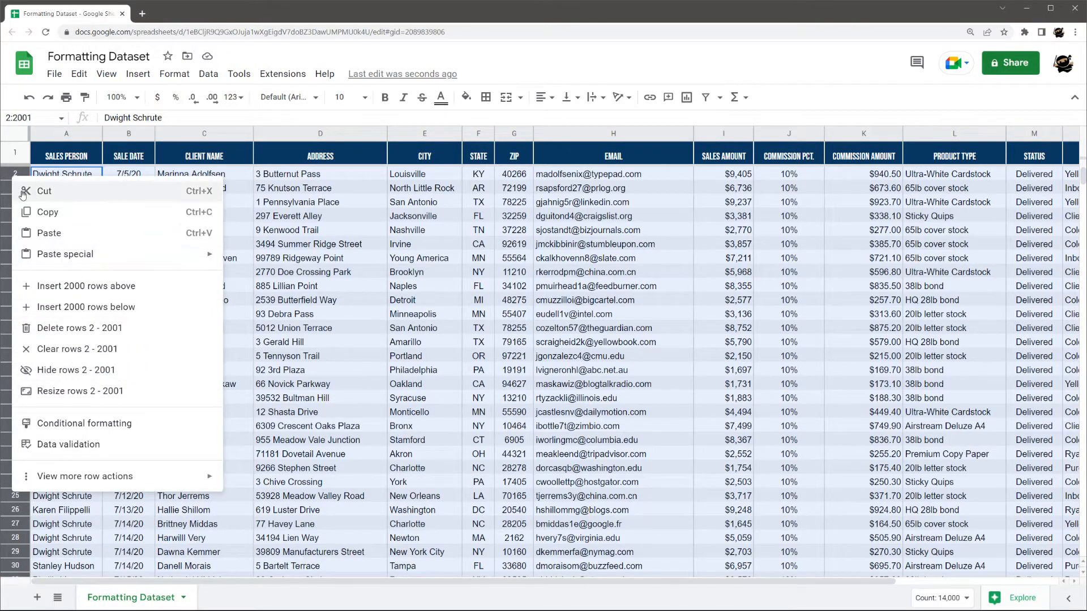
left_click(80, 391)
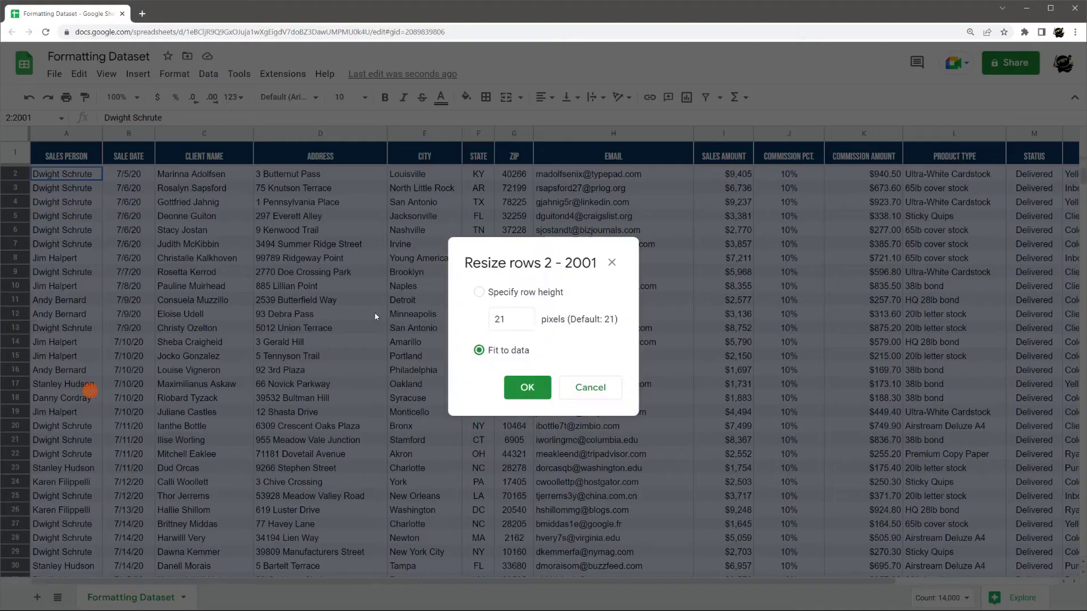
double_click(511, 318)
type("24")
key("Return")
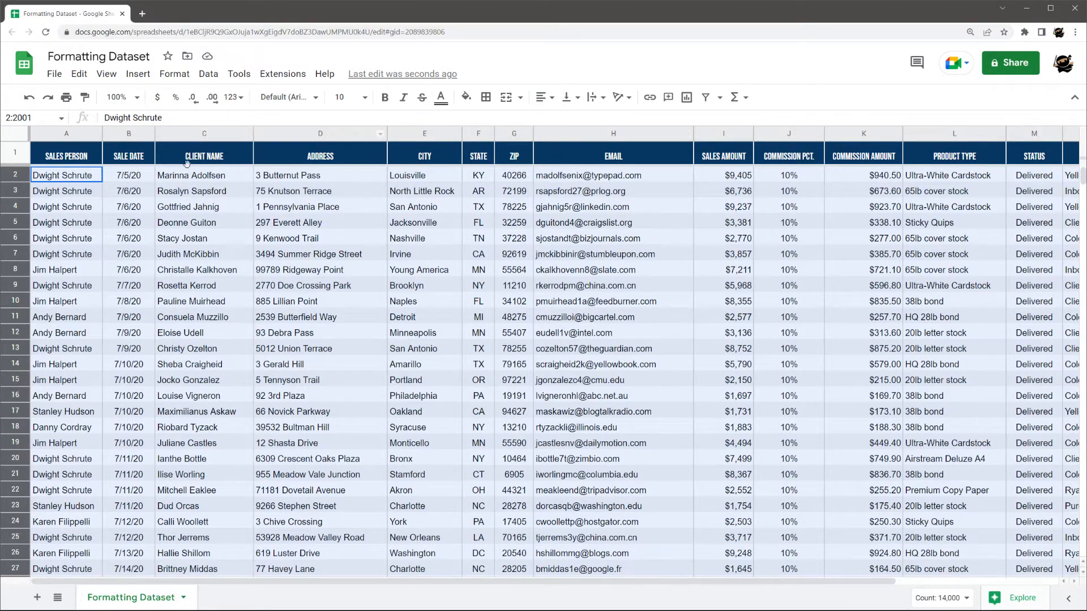
left_click(567, 97)
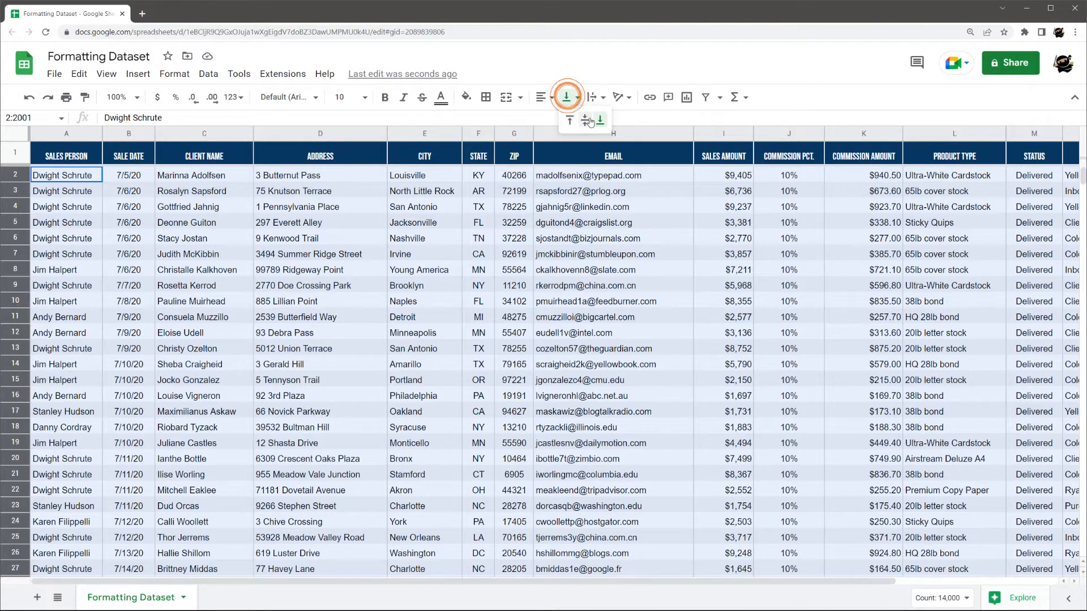
left_click(585, 126)
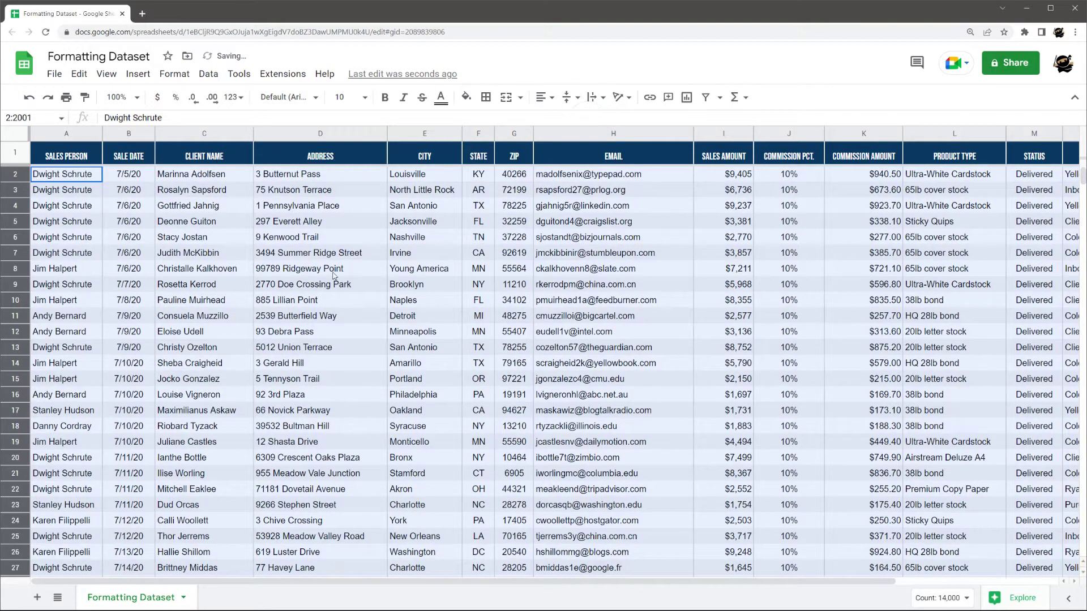
Reapply a 27-pixel row height and, after toggling Top, keep the data rows on Middle alignment.
right_click(19, 182)
left_click(72, 395)
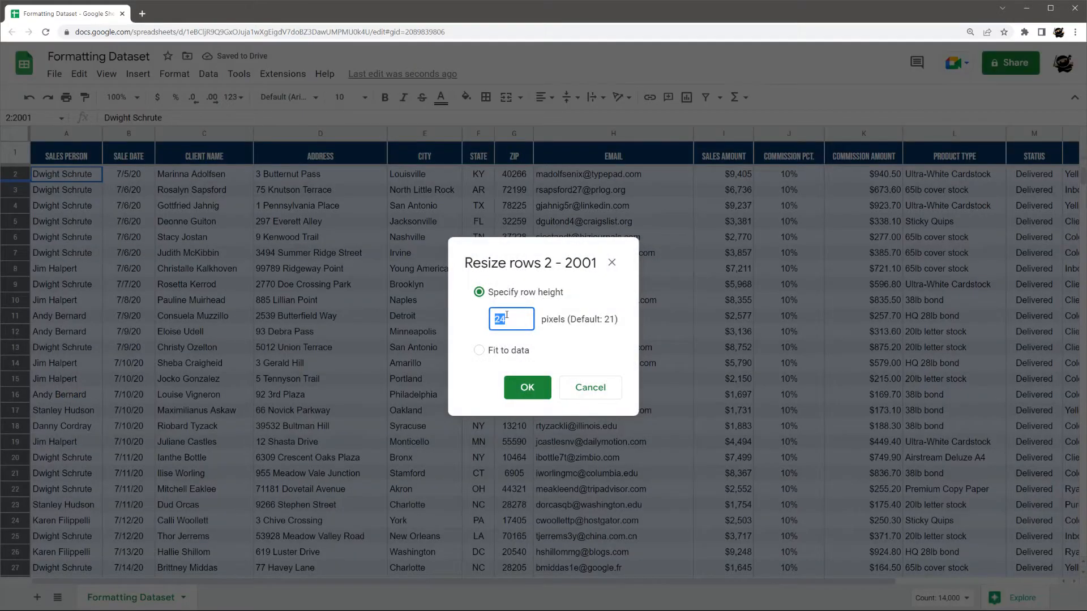
type("27")
key("Return")
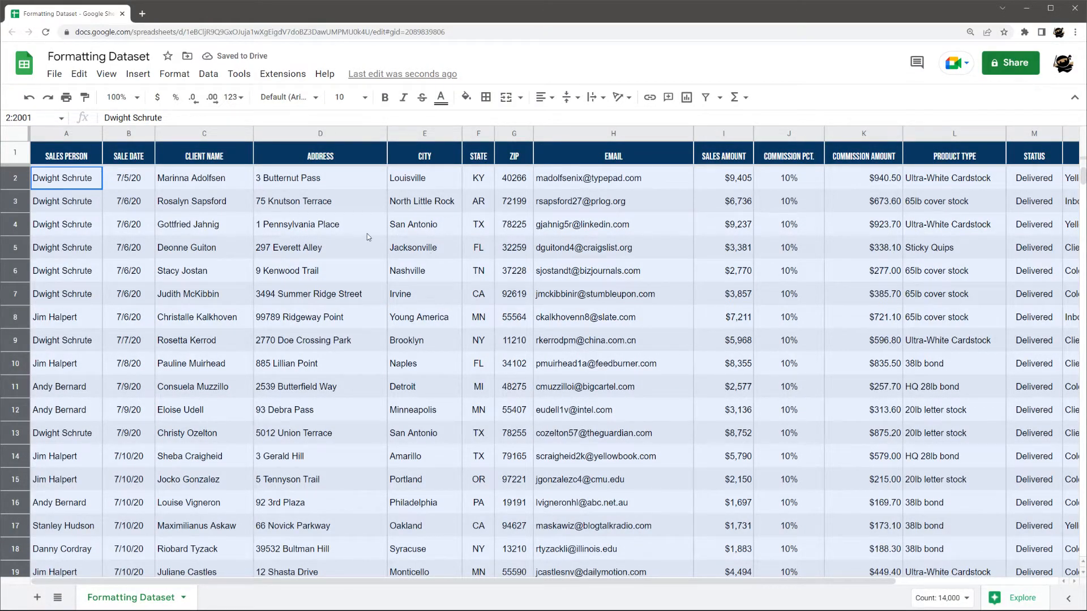
left_click(566, 96)
left_click(594, 123)
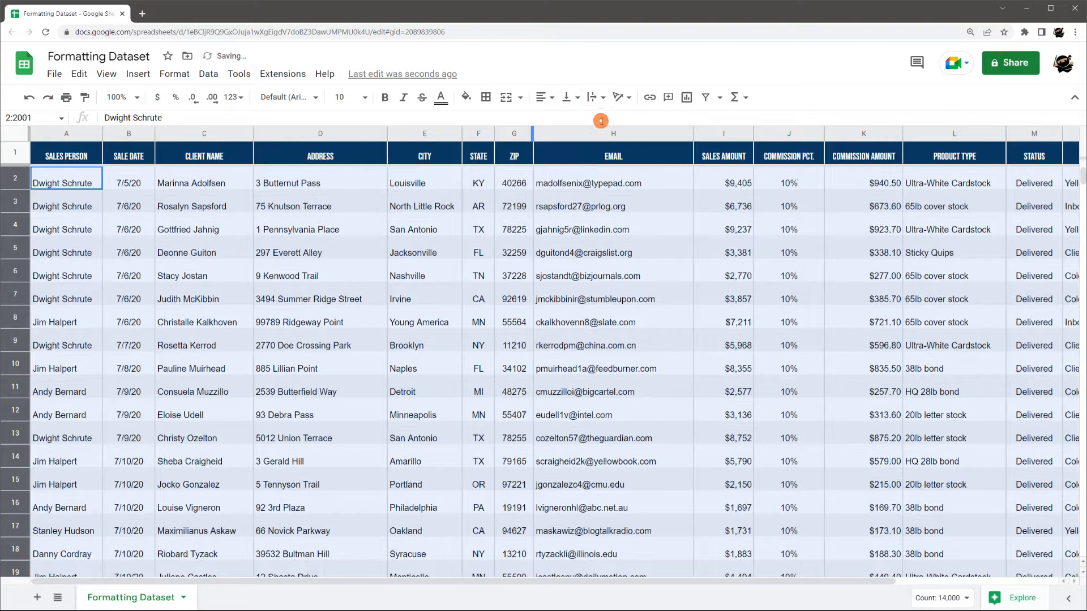
left_click(565, 97)
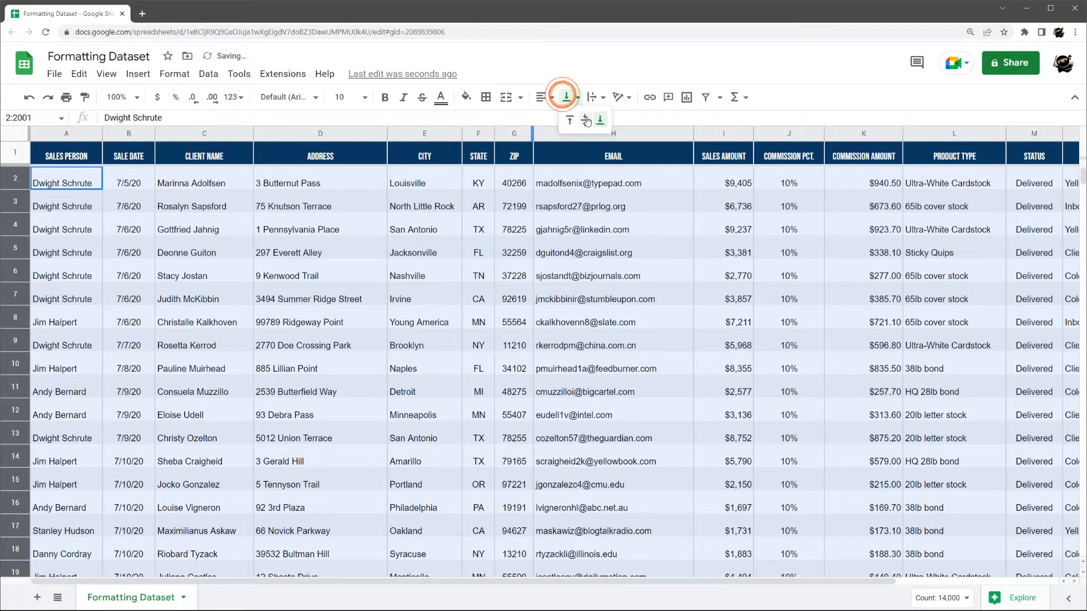
left_click(587, 120)
left_click(567, 97)
left_click(569, 120)
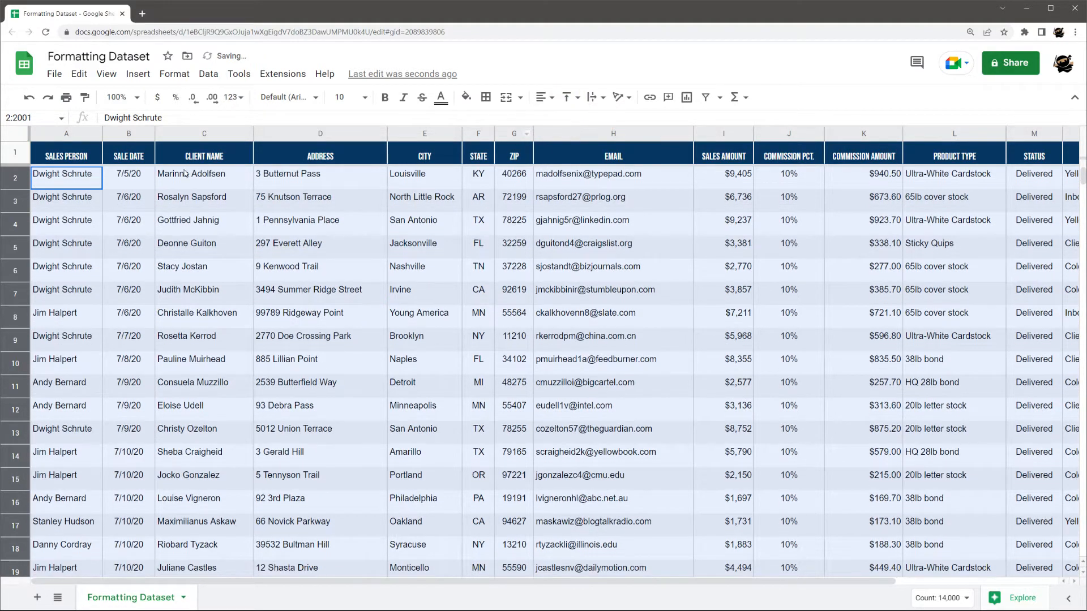
left_click(566, 96)
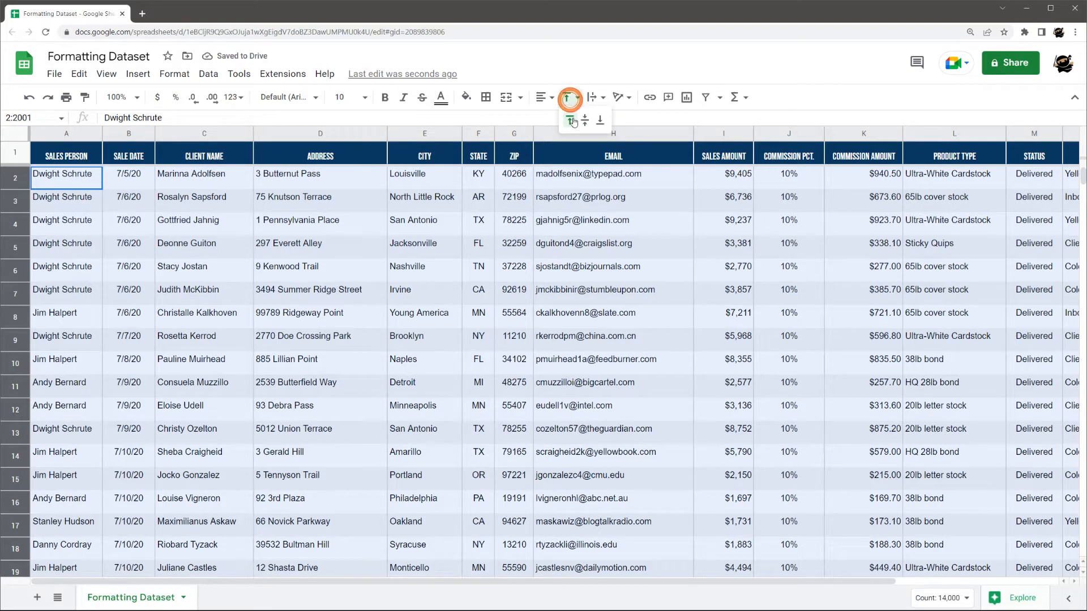
left_click(586, 124)
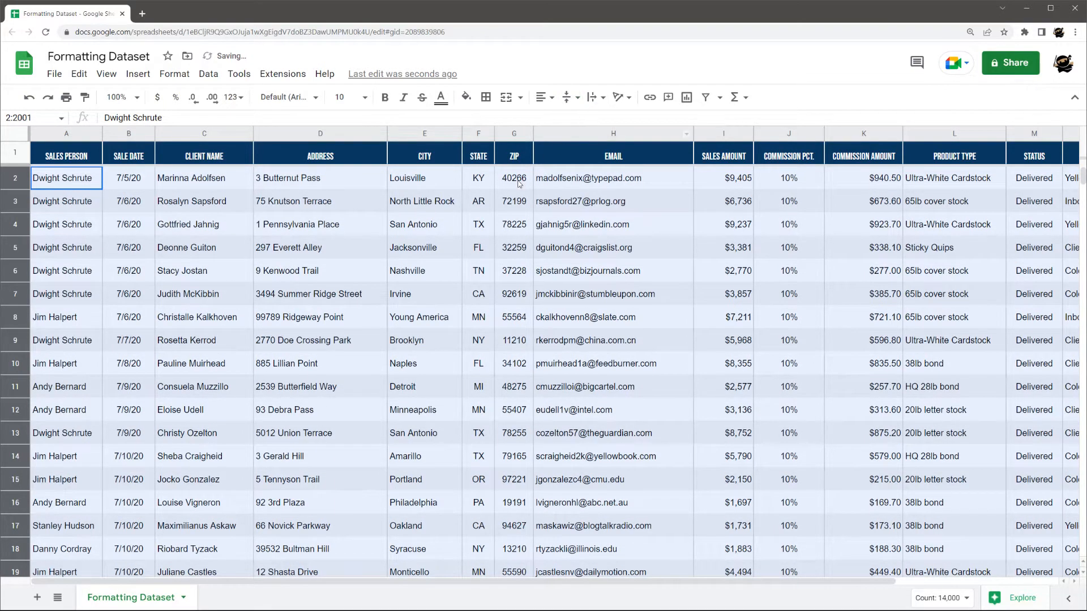
Drag column L's right border left so Product Type becomes much narrower, then select the column.
left_click(423, 178)
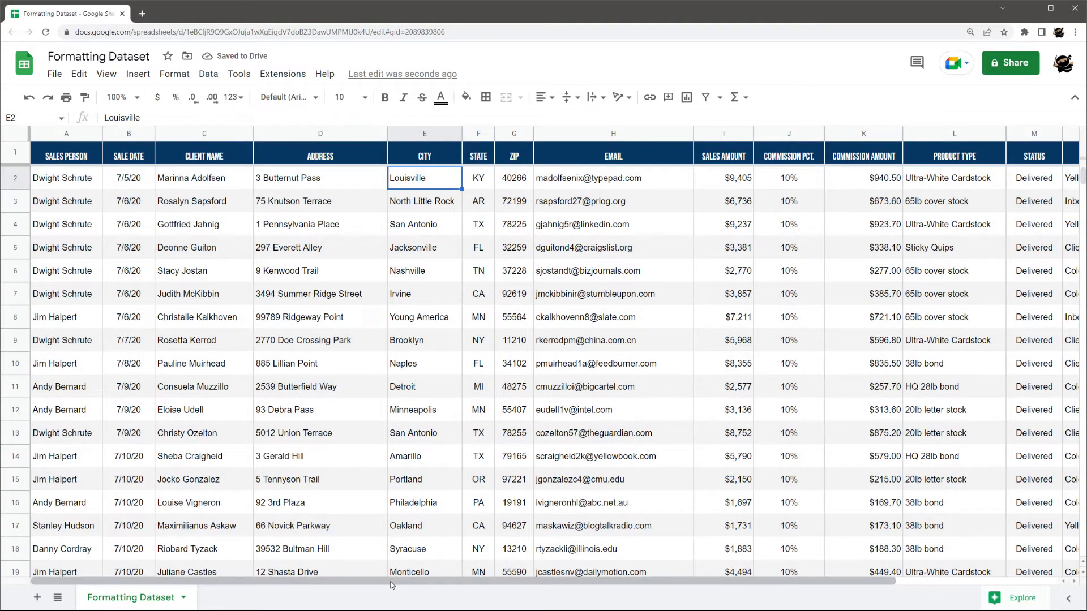
left_click_drag(390, 582, 560, 585)
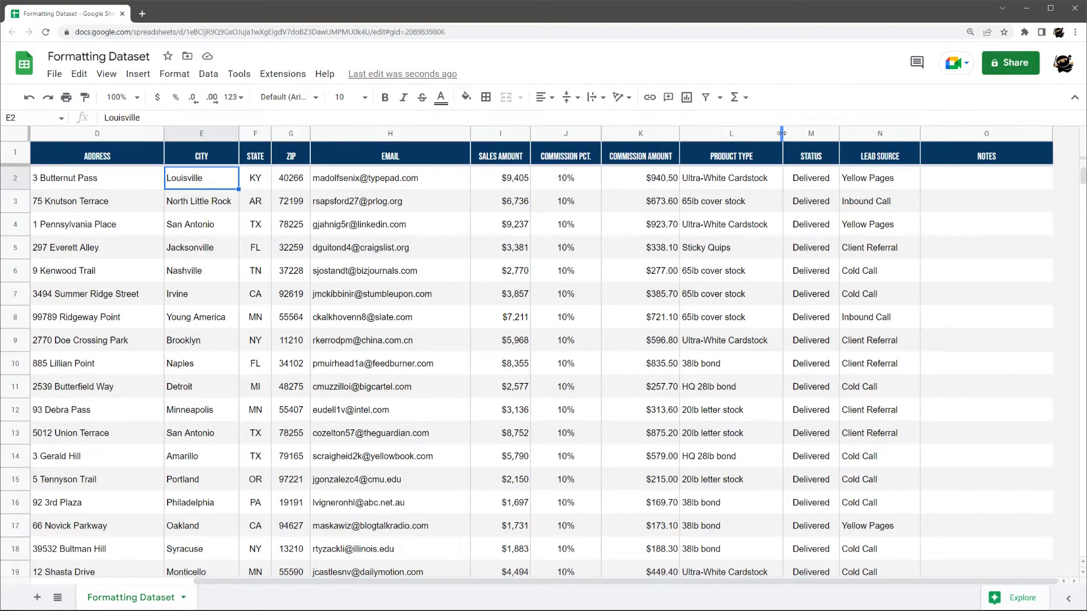
left_click_drag(782, 133, 726, 134)
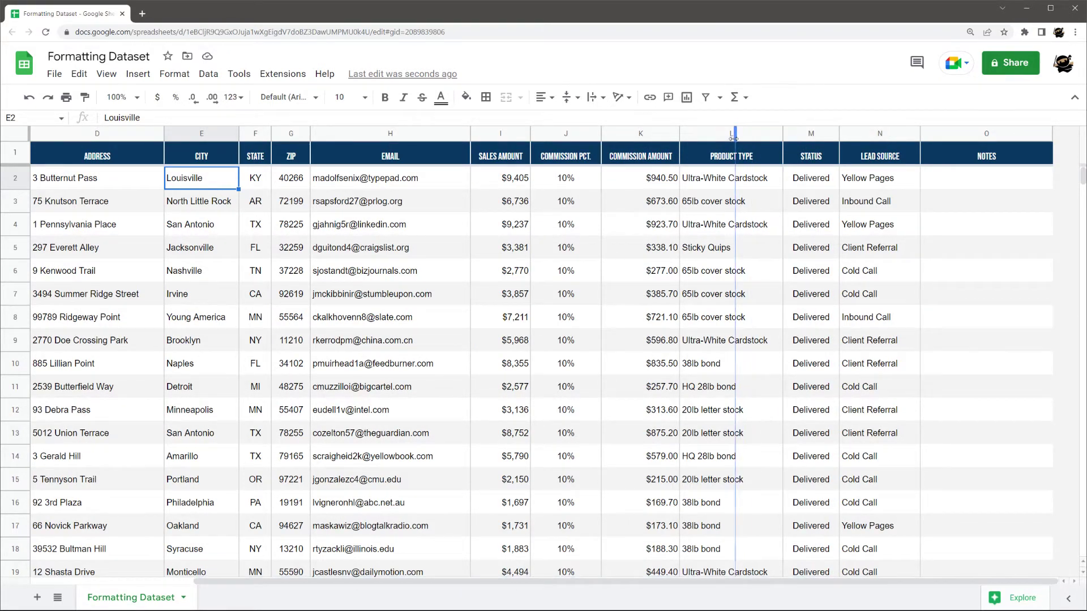
left_click(705, 179)
left_click(701, 134)
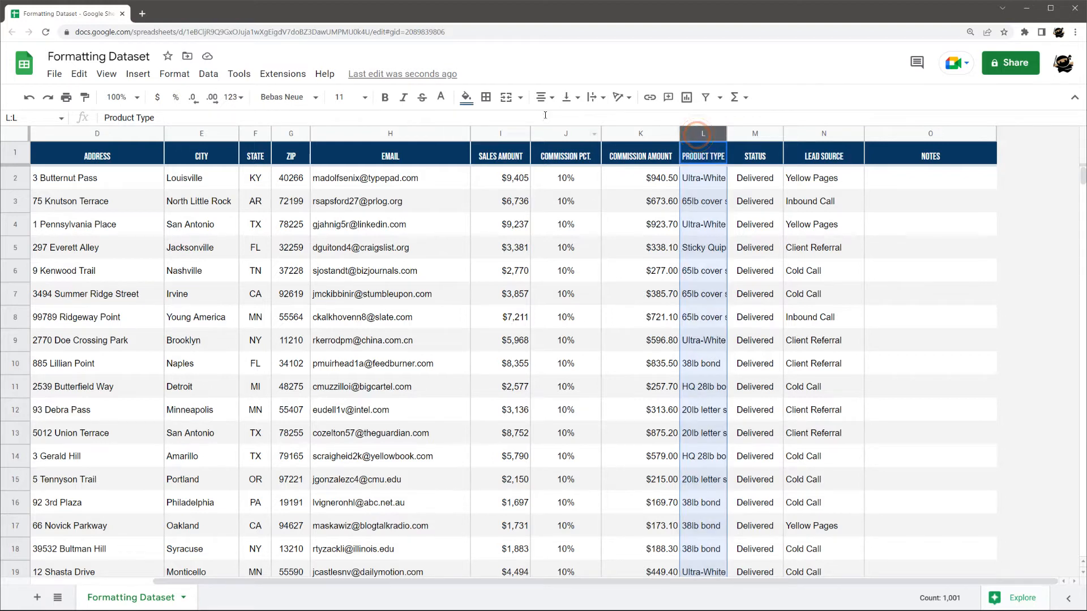
Set the Product Type column's text wrapping to Wrap.
left_click(596, 99)
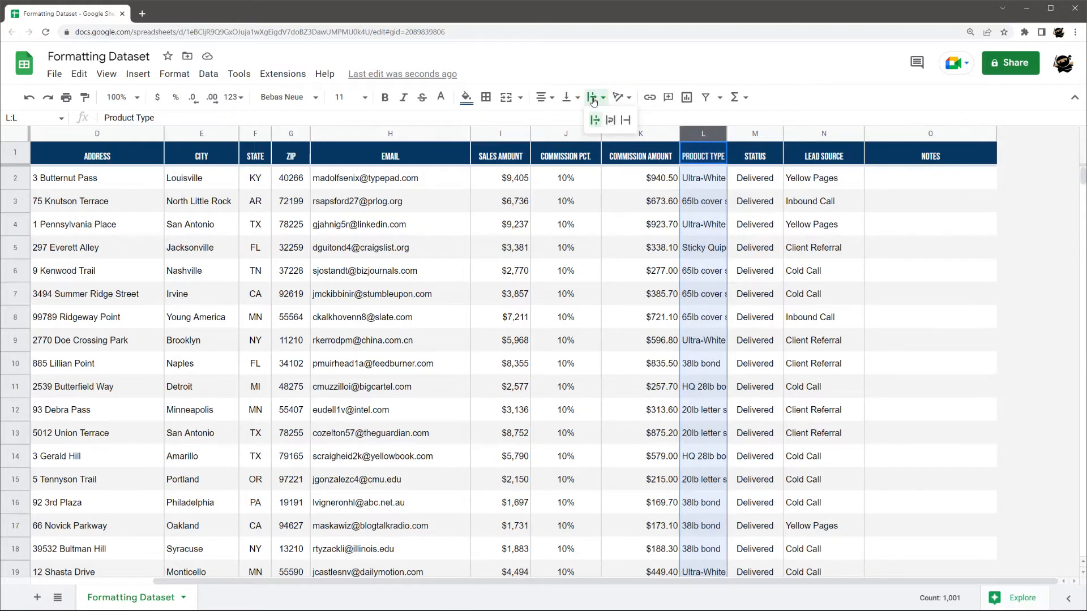
left_click(610, 120)
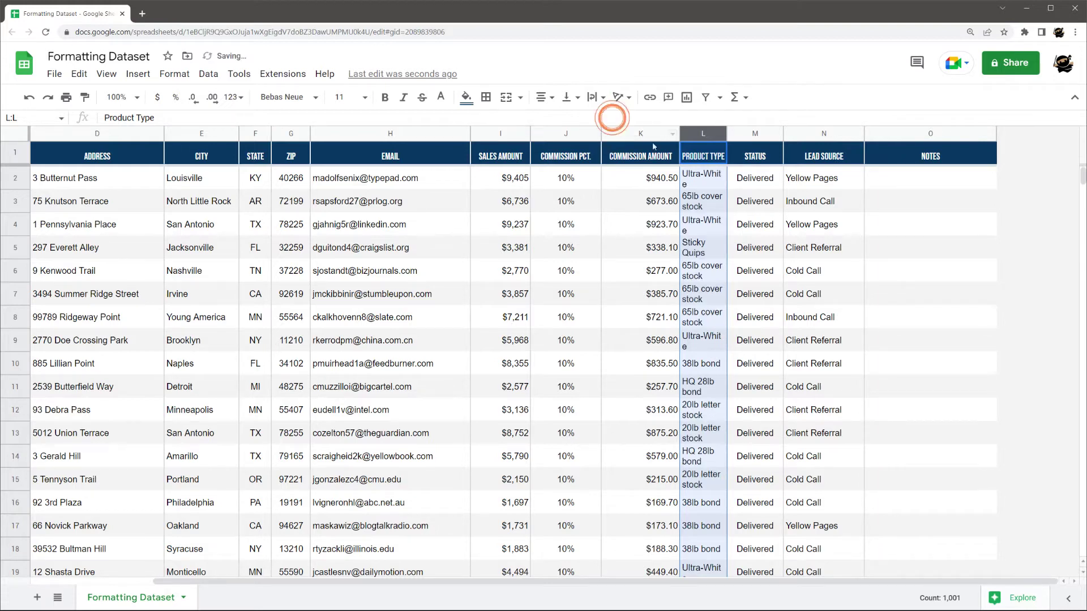
left_click(18, 136)
left_click(701, 179)
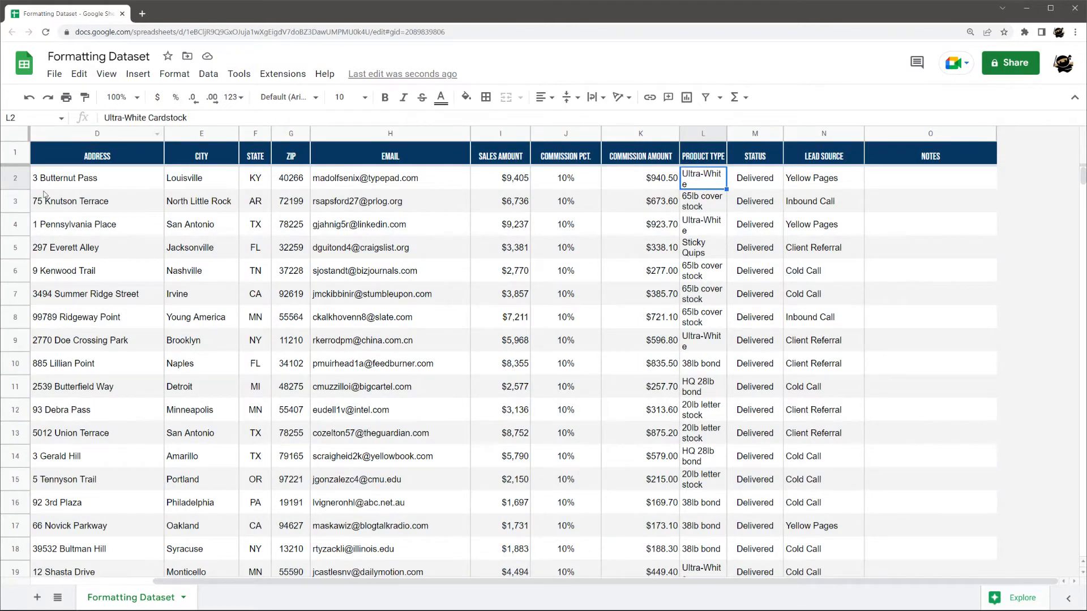
Resize rows 2–2001 with Fit to data so wrapped entries like 'Ultra-White Cardstock' show fully.
left_click(18, 136)
left_click(15, 177)
key("ctrl+shift+Down")
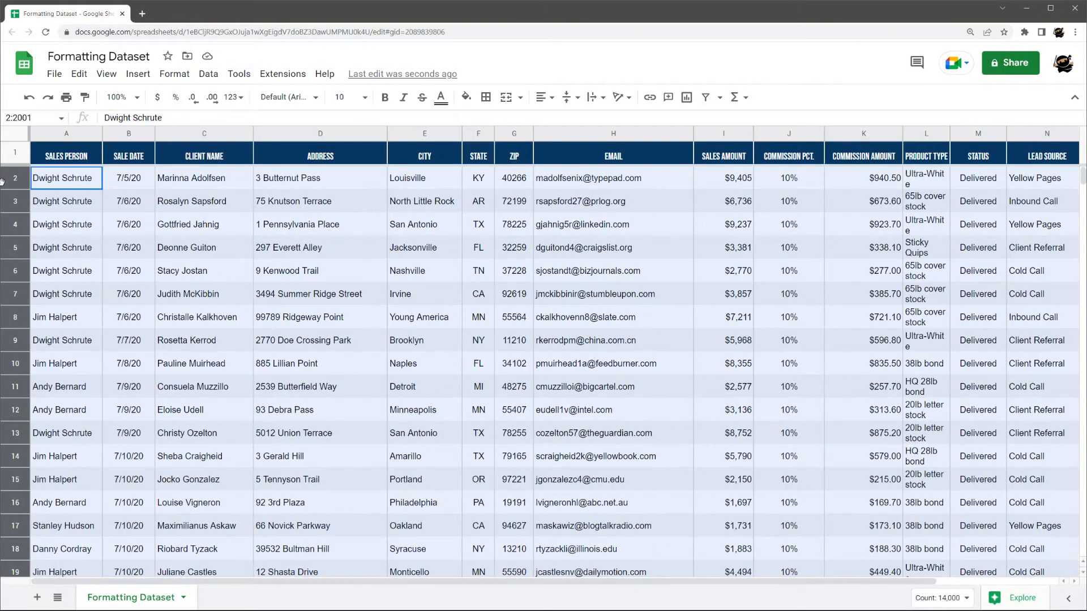
right_click(16, 188)
left_click(64, 403)
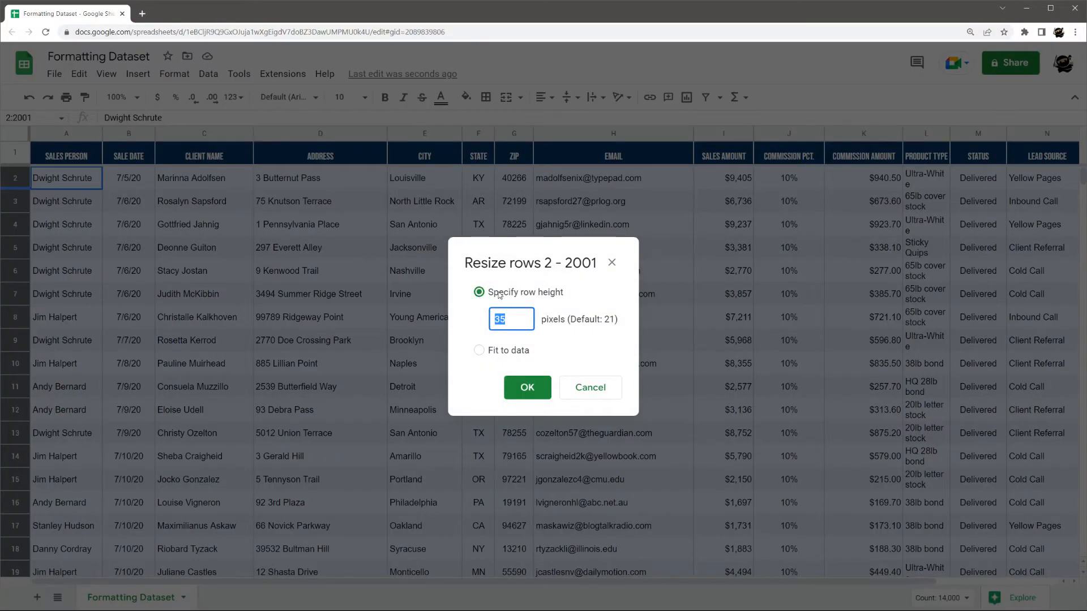
left_click(479, 352)
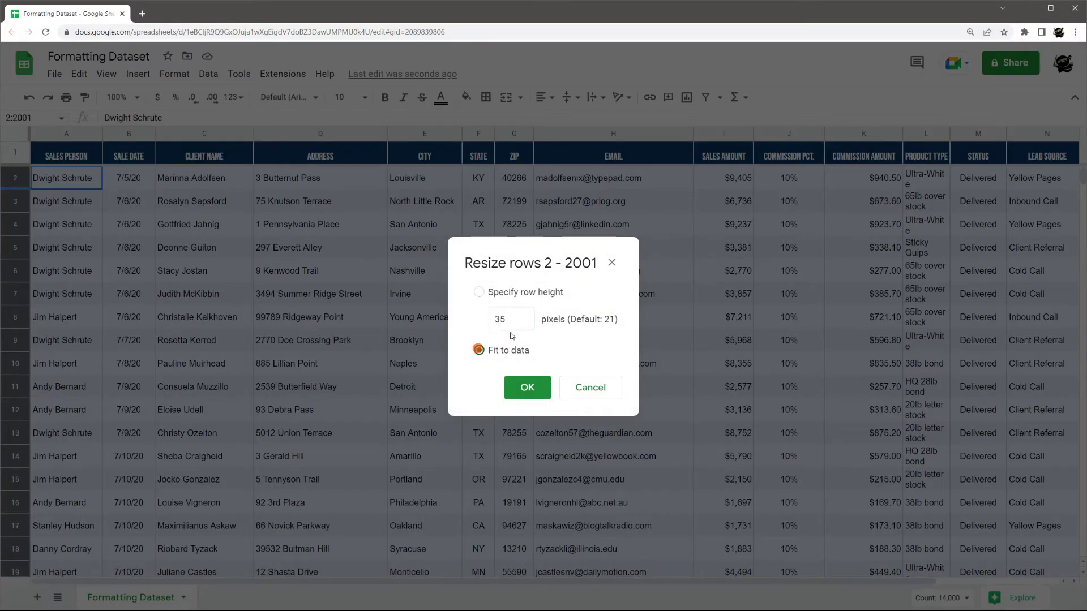
left_click(527, 387)
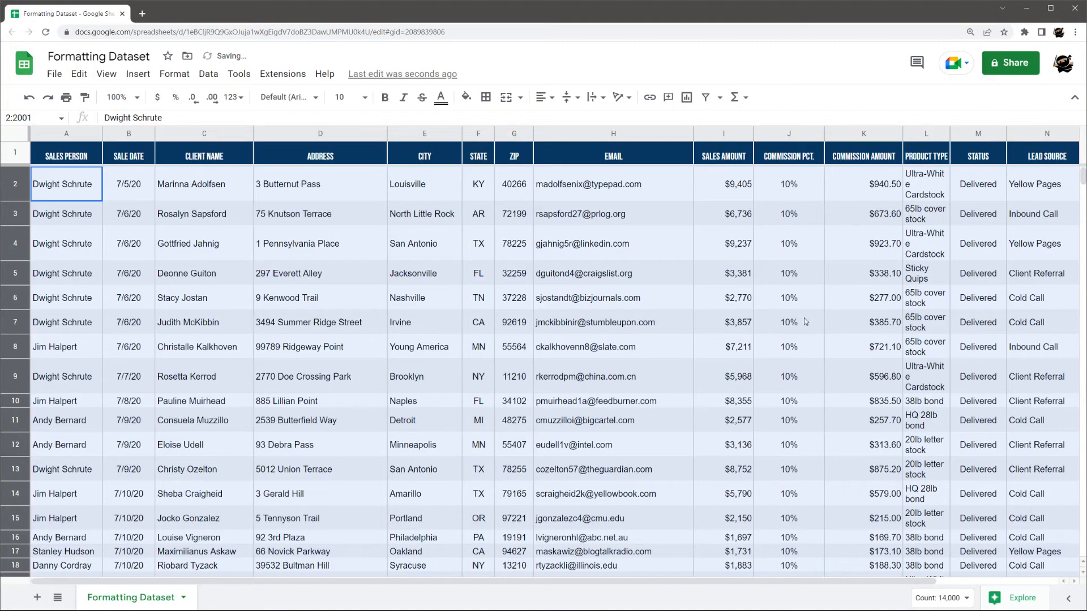
left_click(932, 188)
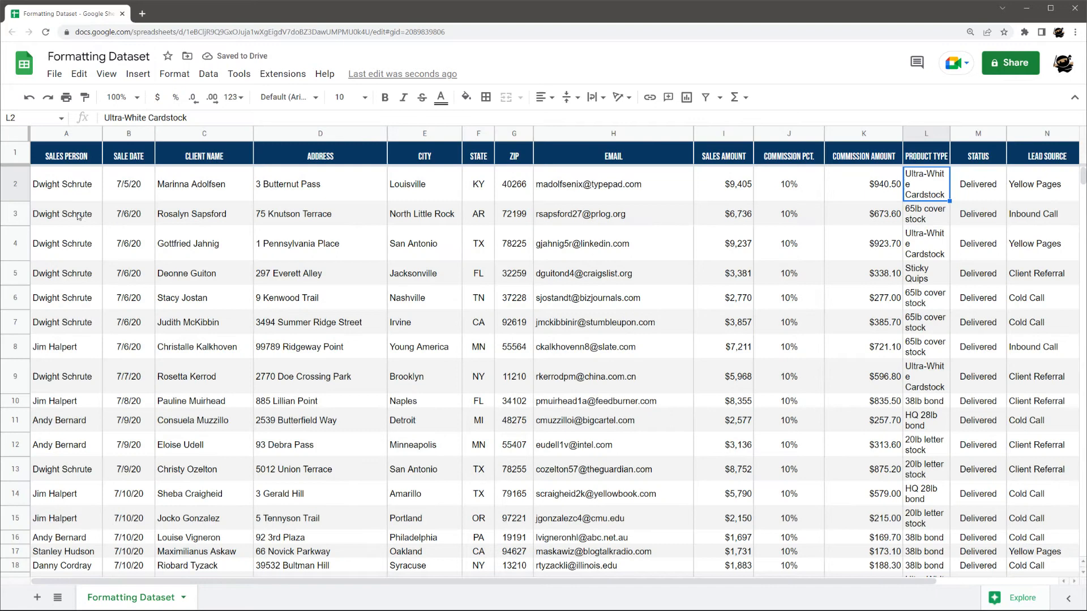
left_click(17, 185)
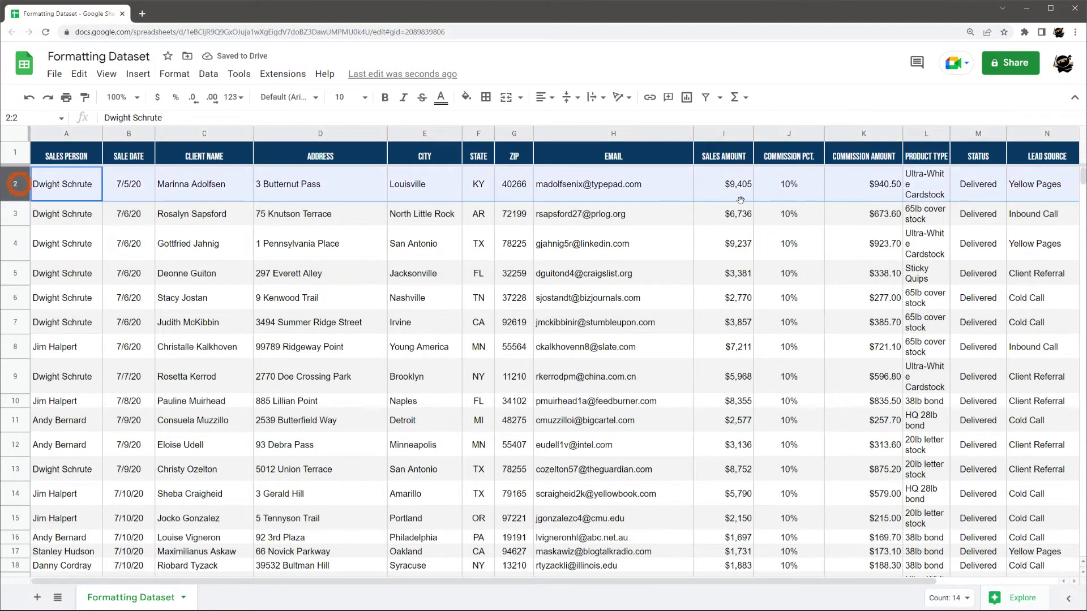
Switch column L's text wrapping to Clip, then to Overflow, comparing against the Status column.
left_click(926, 190)
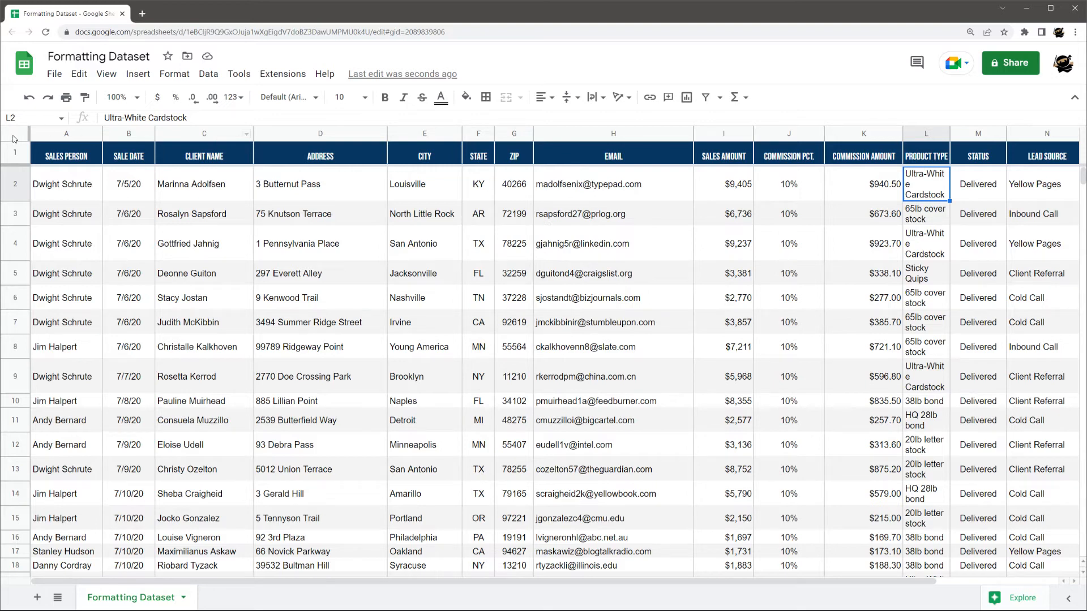
left_click(922, 135)
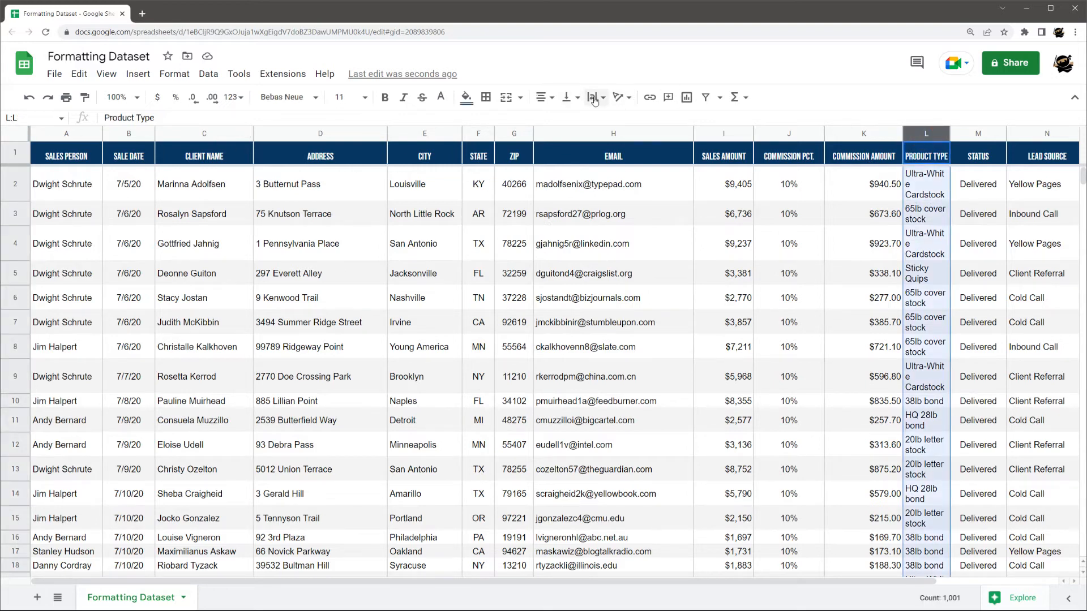
left_click(595, 99)
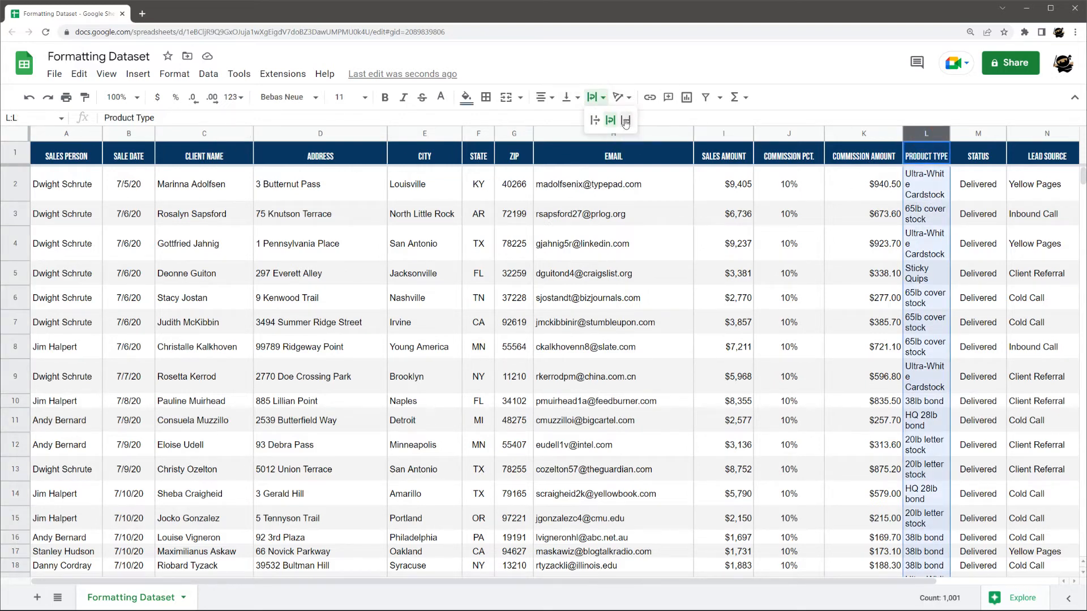
left_click(627, 120)
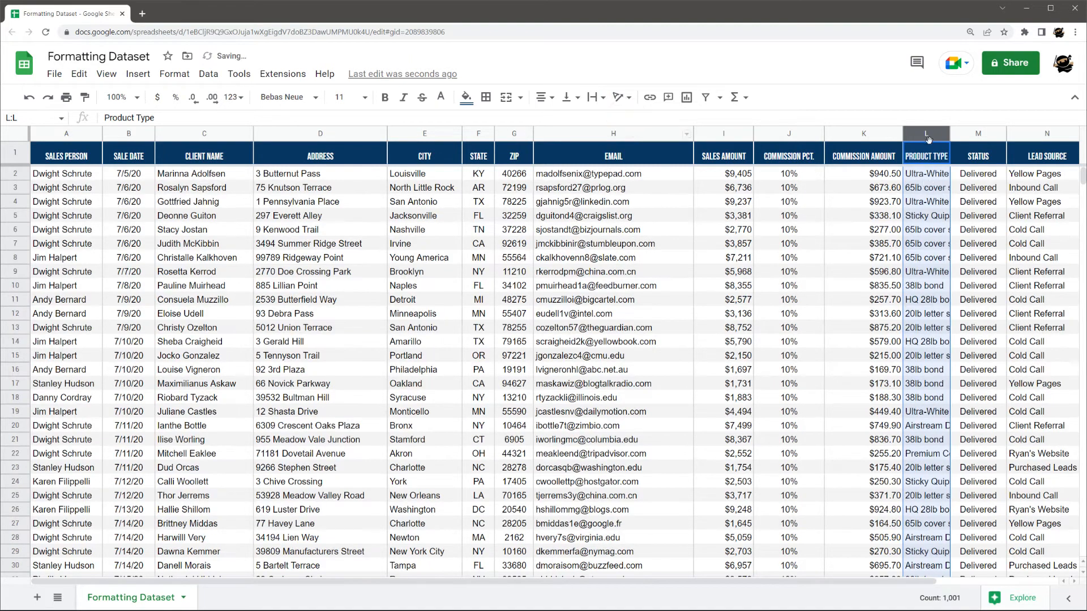
left_click(595, 97)
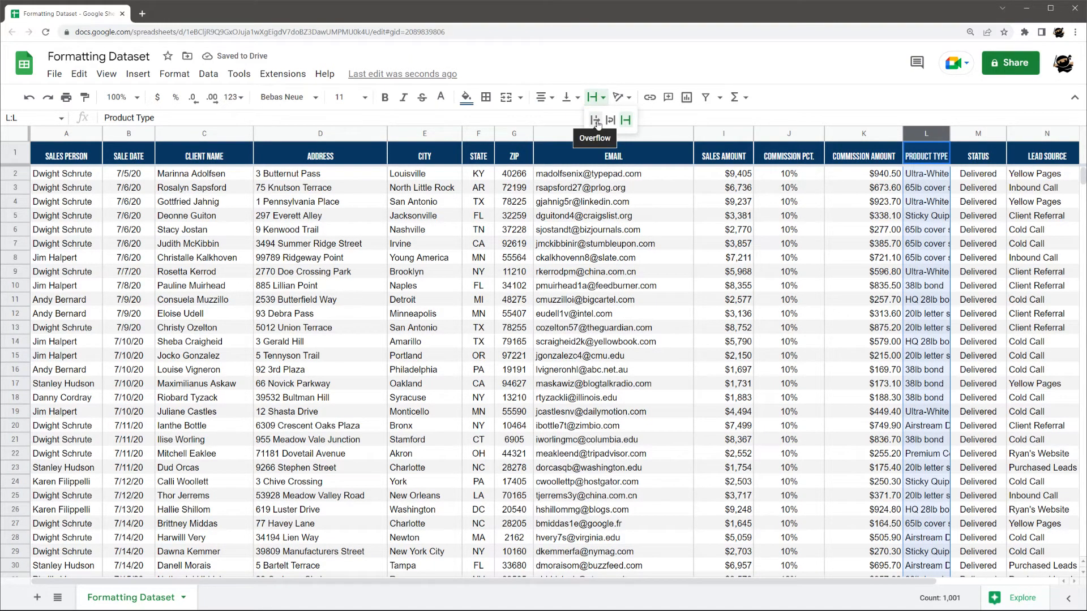
left_click(596, 121)
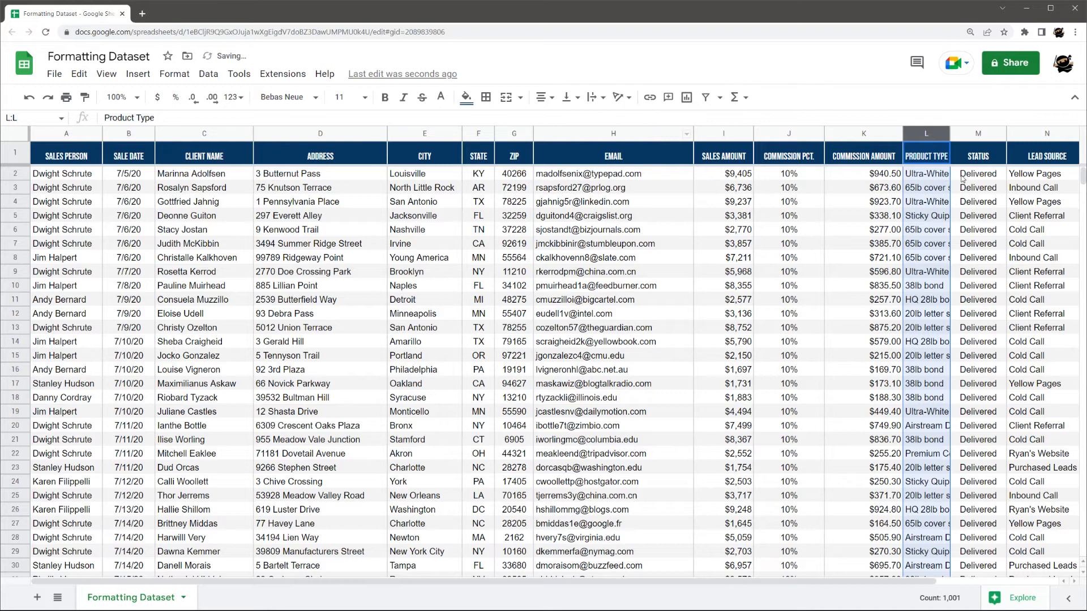
left_click(978, 134)
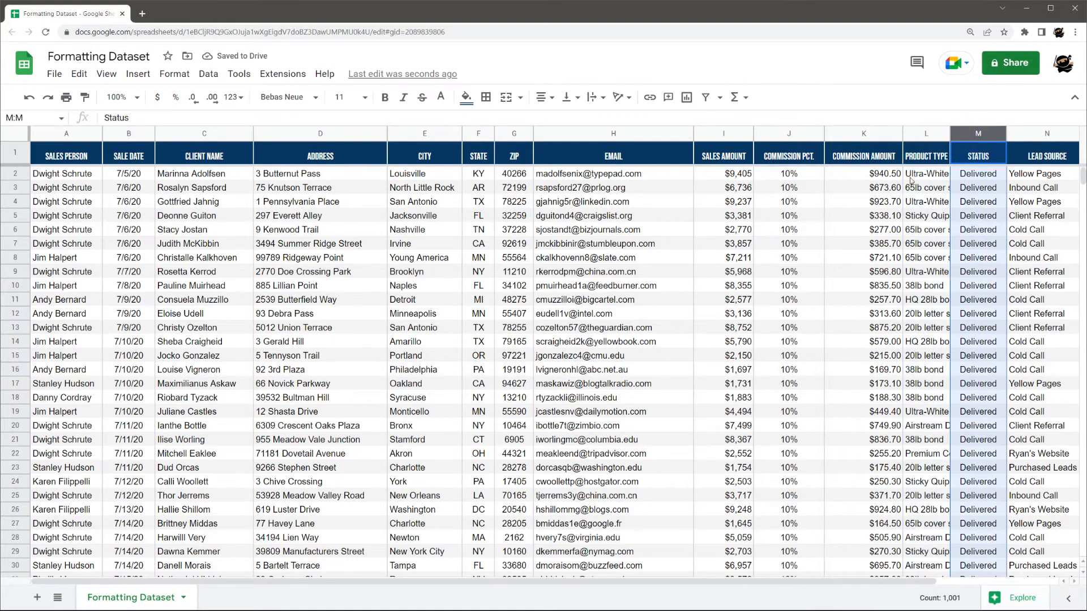
left_click(926, 135)
Try Wrap once more on Product Type and finally leave the column on Clip.
left_click(595, 96)
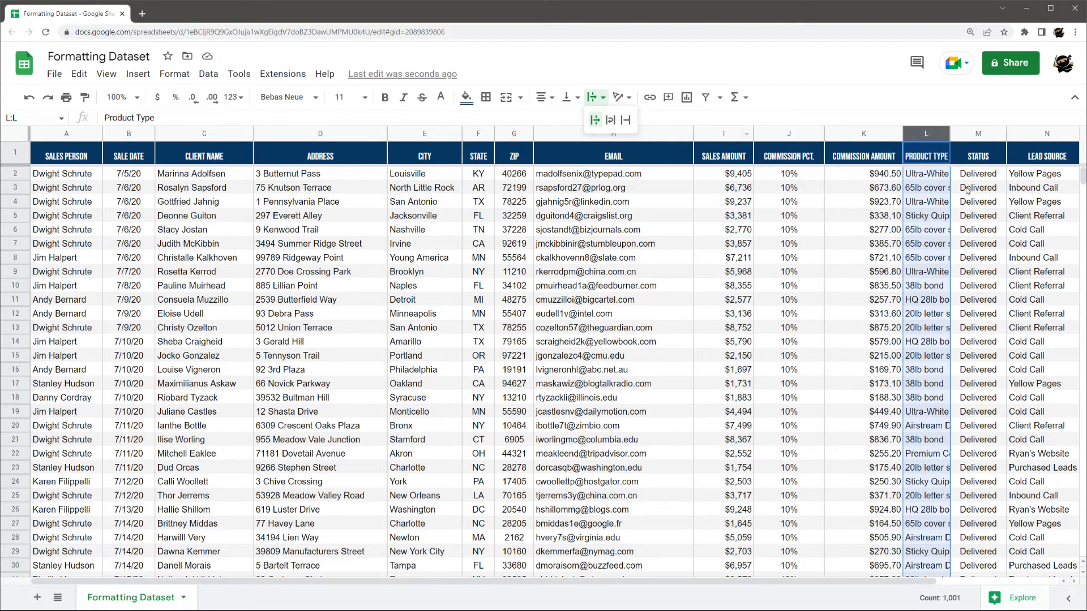
left_click(625, 121)
left_click(594, 97)
left_click(610, 120)
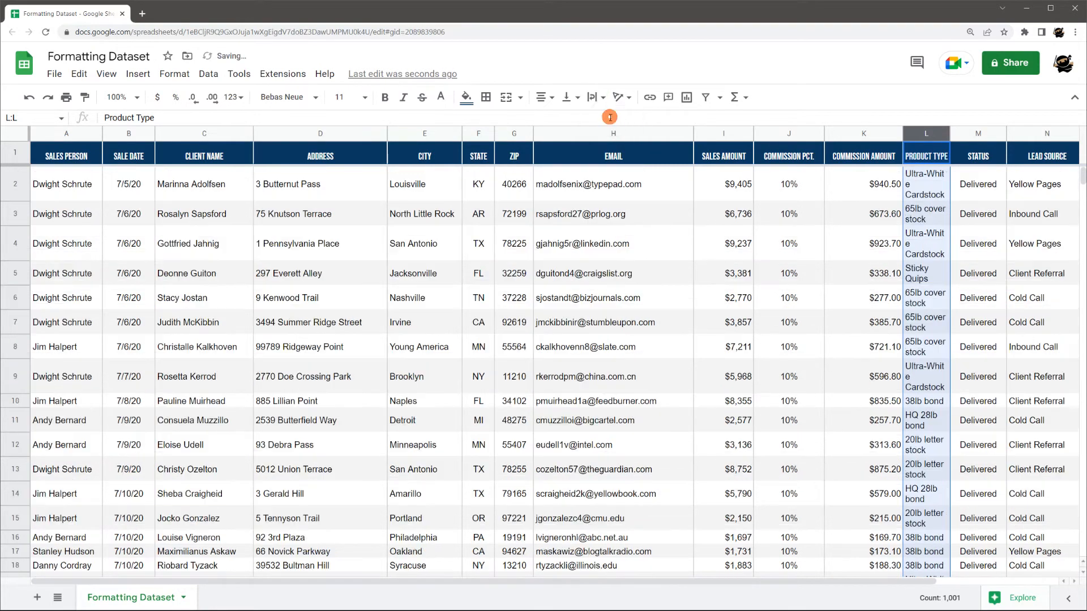
left_click(592, 98)
left_click(625, 122)
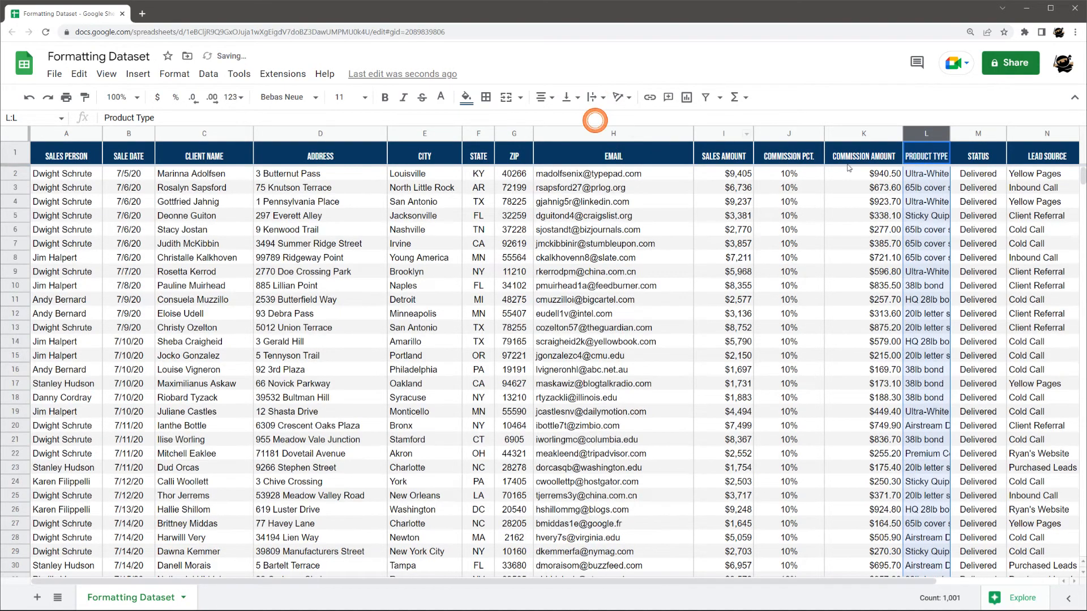
left_click(930, 175)
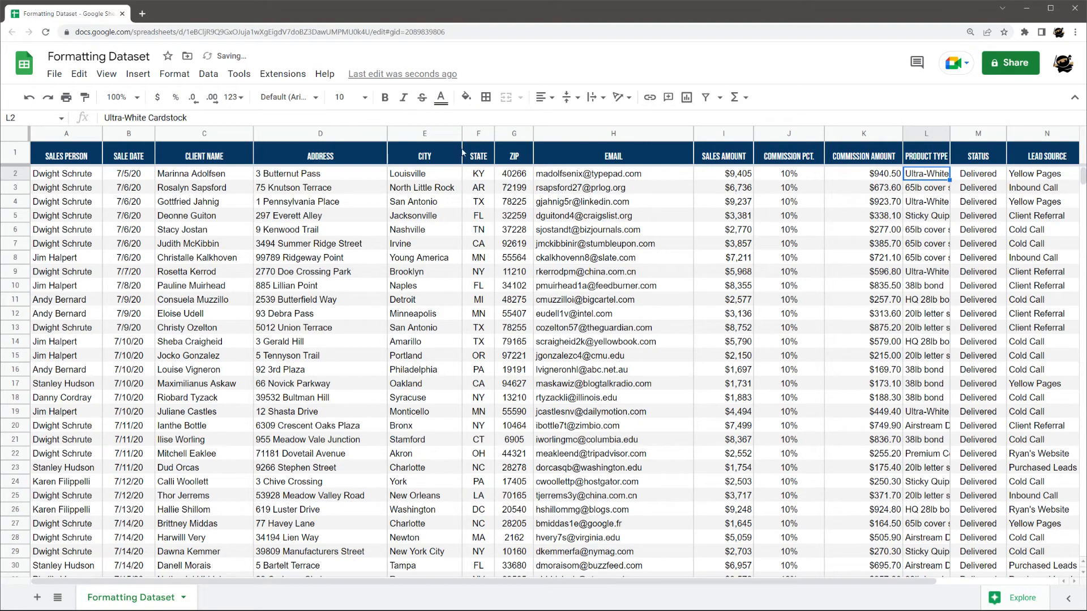
Drag column L wider to fit full product names and set rows 2–2001 to a 26-pixel height.
left_click_drag(951, 136, 1012, 133)
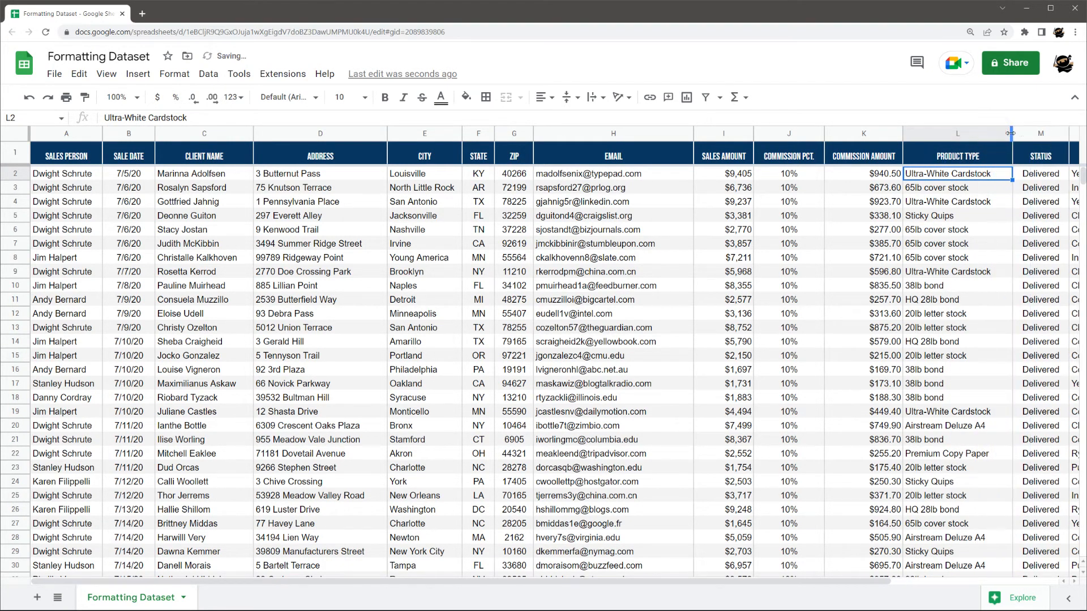
left_click(15, 135)
left_click(15, 173, "shift")
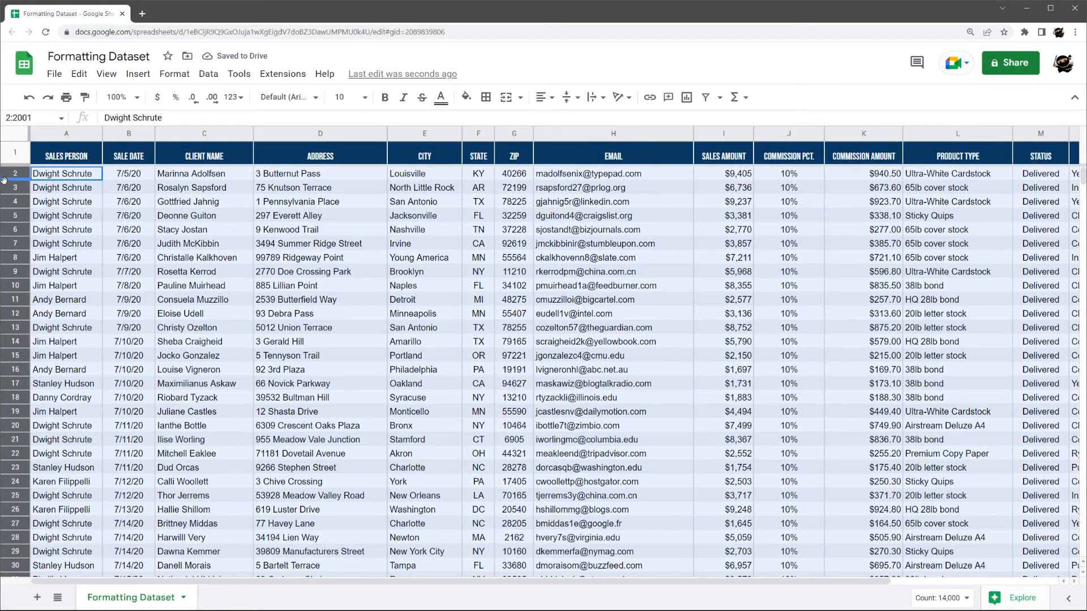
right_click(15, 174)
left_click(70, 400)
left_click(512, 318)
double_click(511, 319)
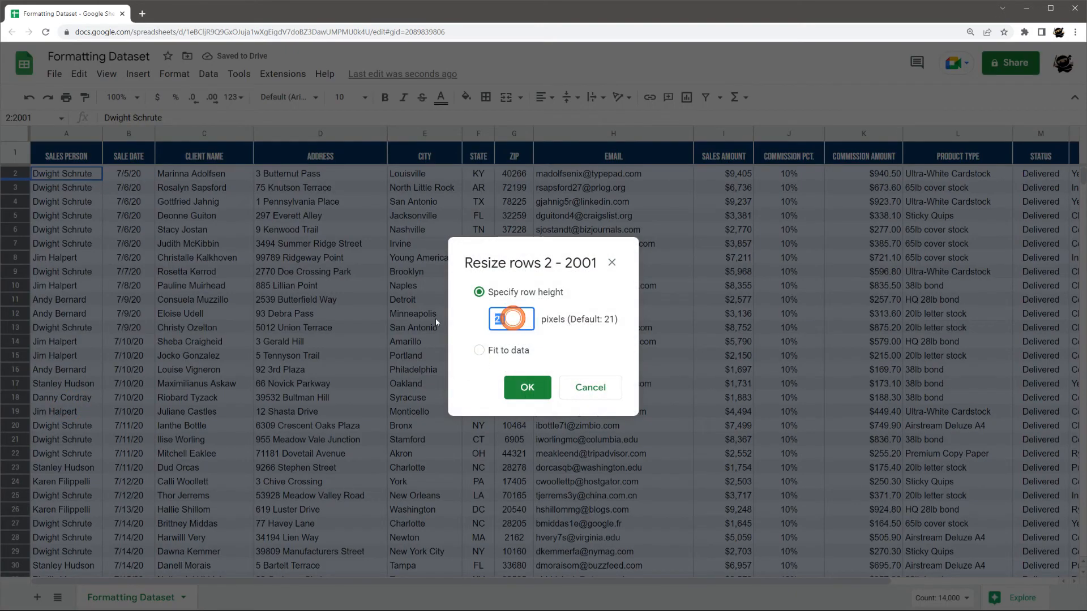
type("26")
key("Return")
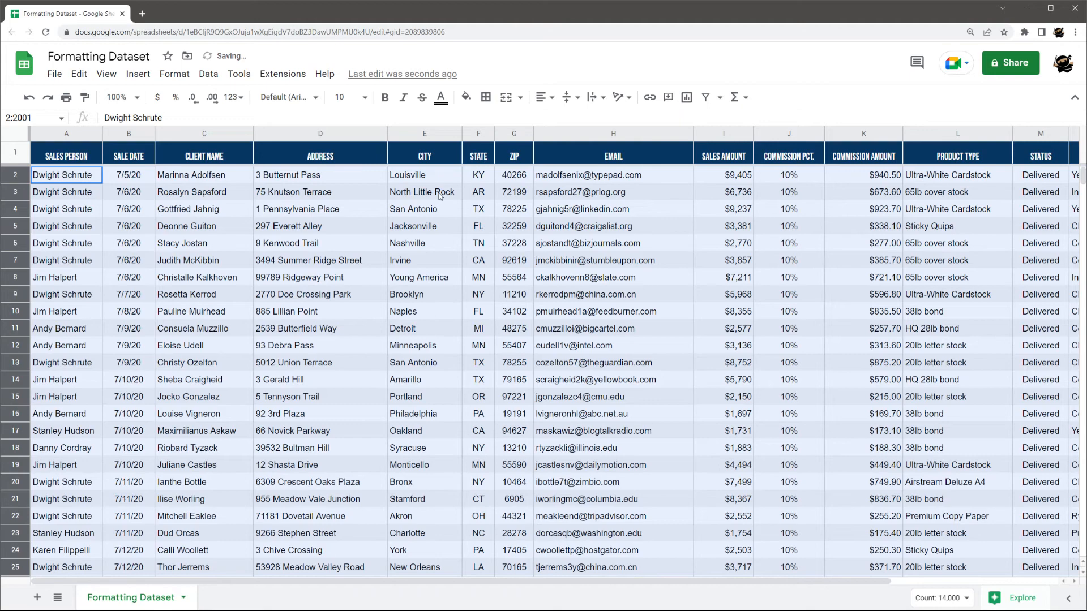
left_click(567, 97)
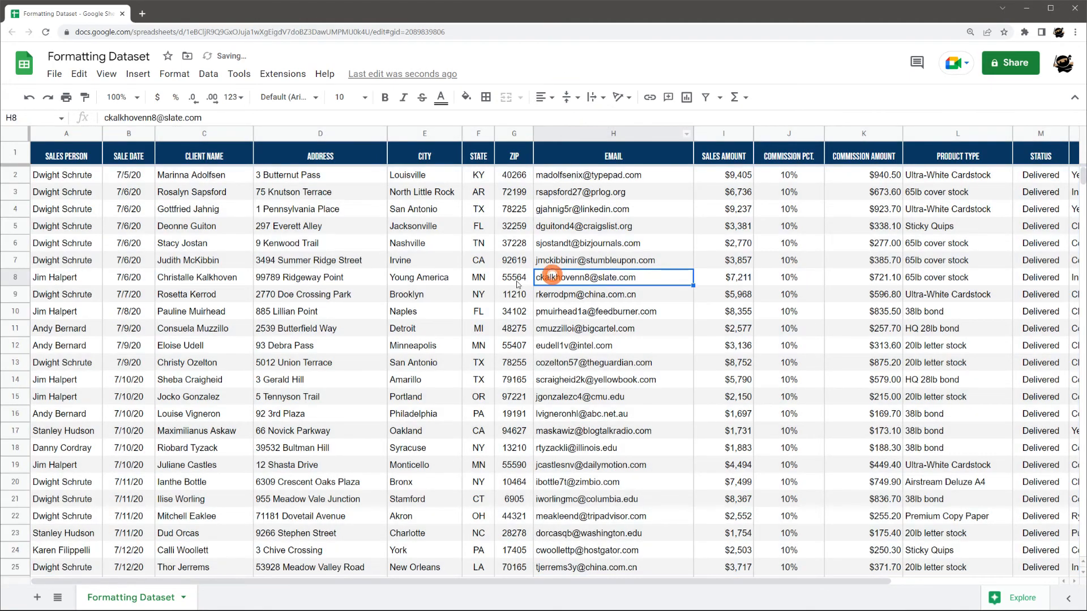
left_click(586, 278)
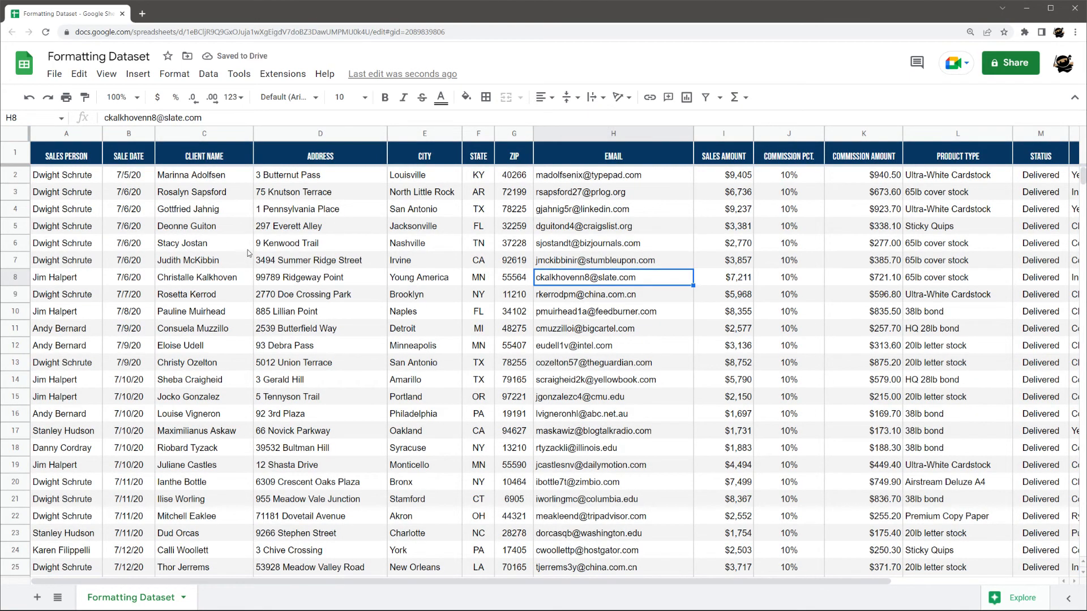